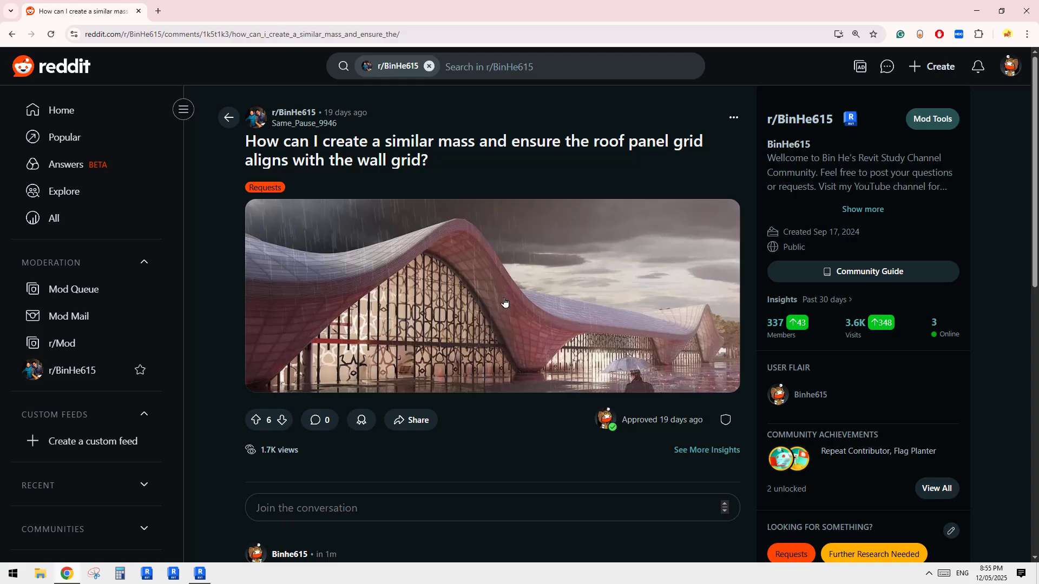
# Switch to Revit and create a new family from the conceptual mass template
pyautogui.click(200, 574)
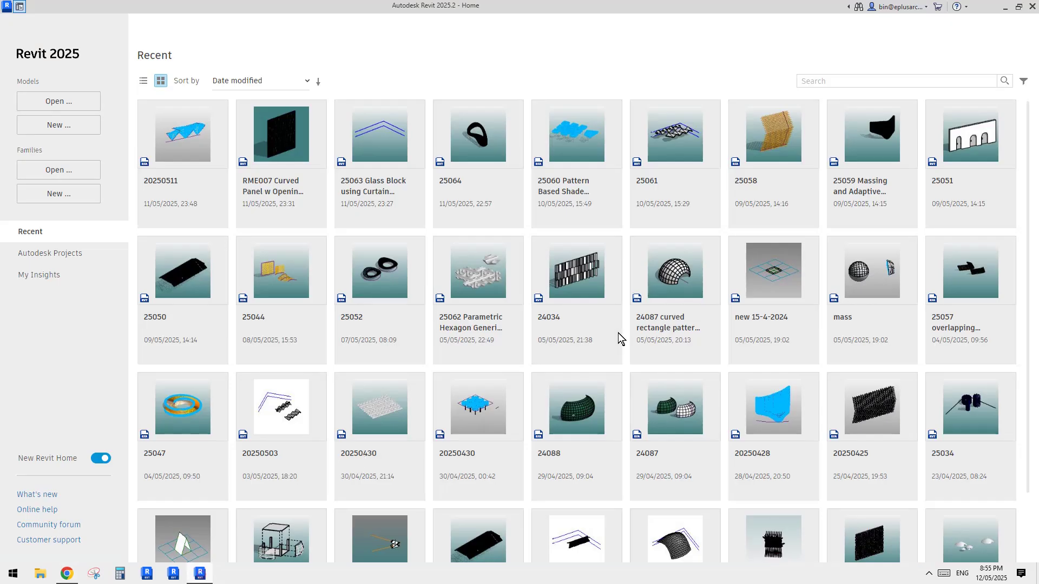
pyautogui.click(67, 574)
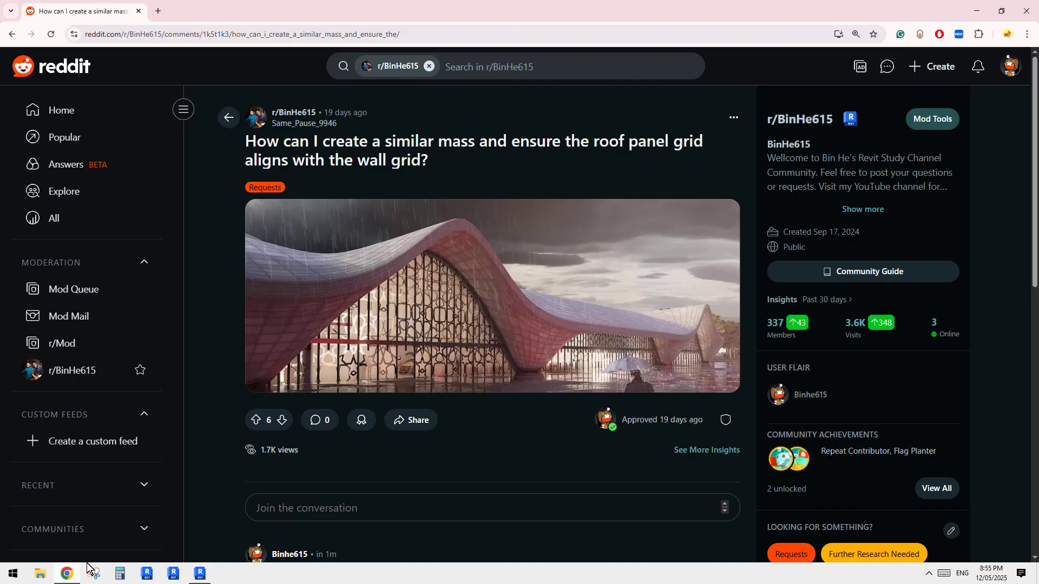
pyautogui.click(200, 573)
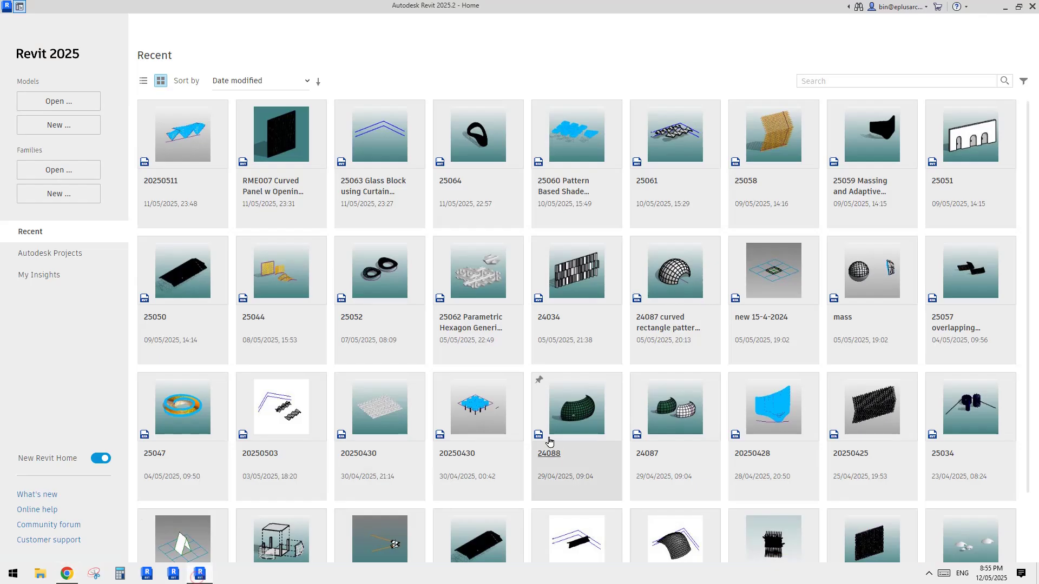
pyautogui.click(63, 196)
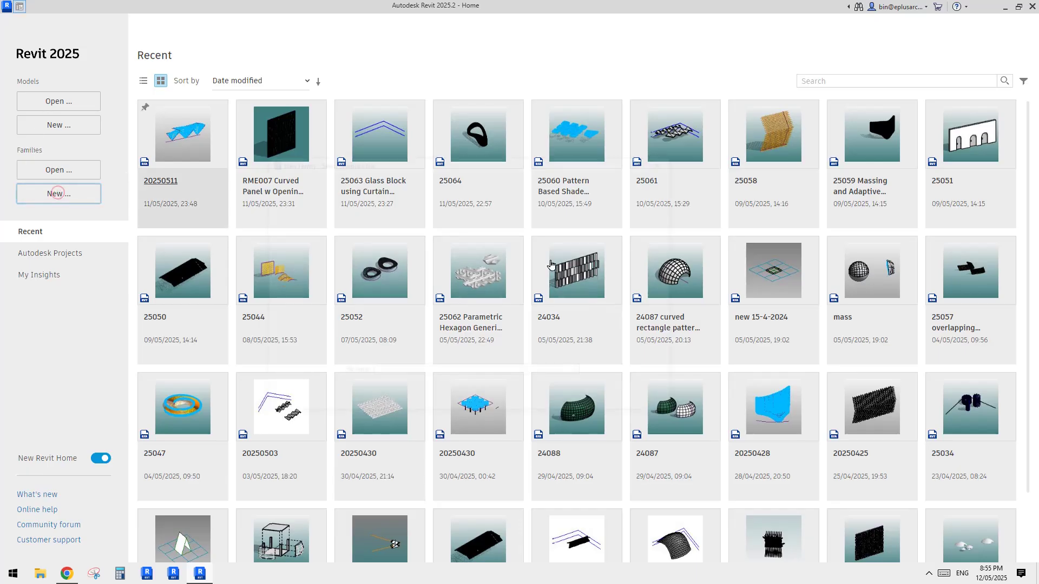
pyautogui.doubleClick(367, 217)
pyautogui.doubleClick(358, 207)
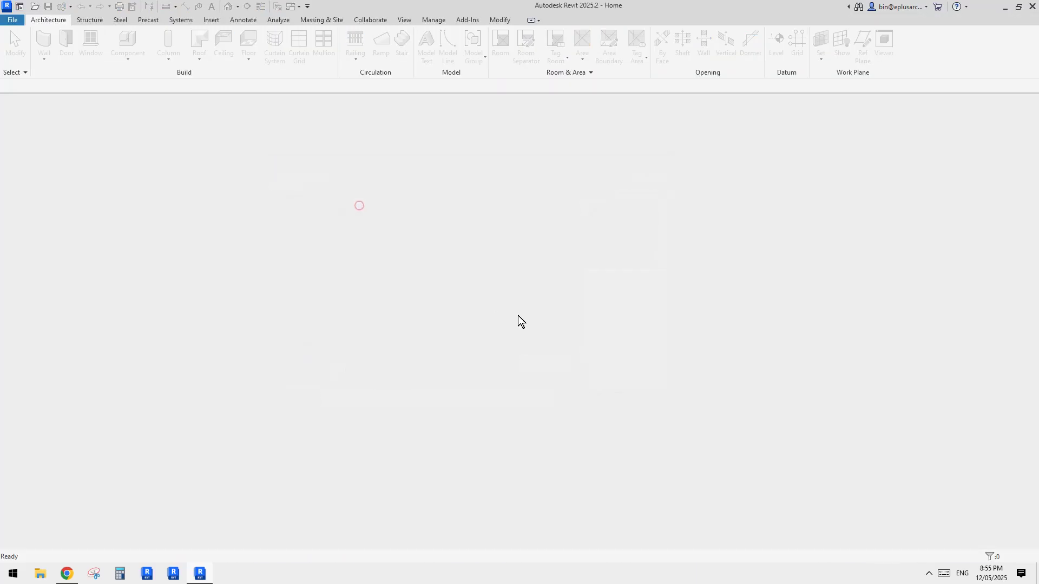
# Switch to the browser and capture the post's wavy-roof building photo as a rectangular snip with Snipping Tool
pyautogui.click(63, 573)
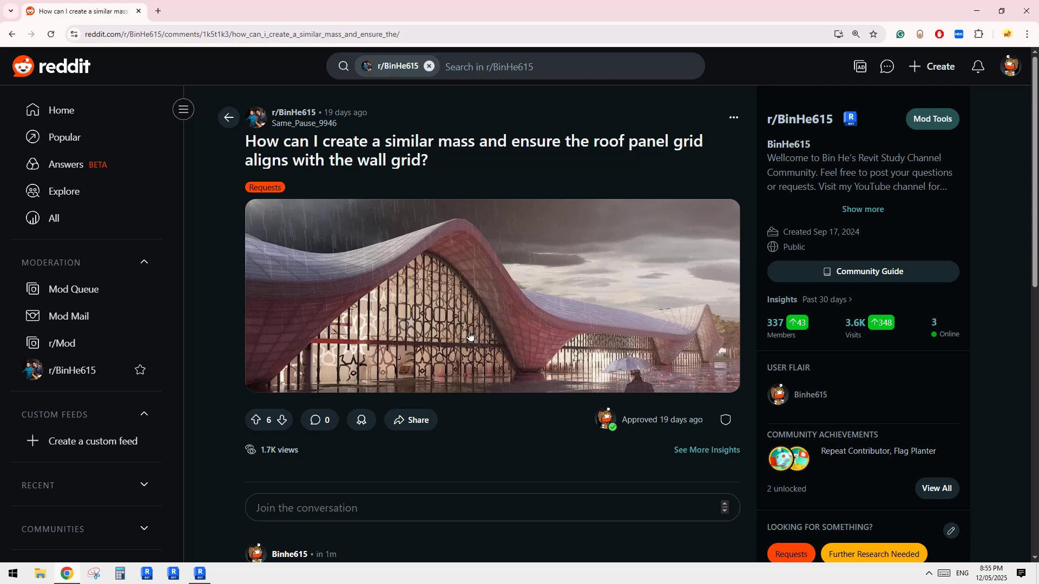
pyautogui.click(93, 573)
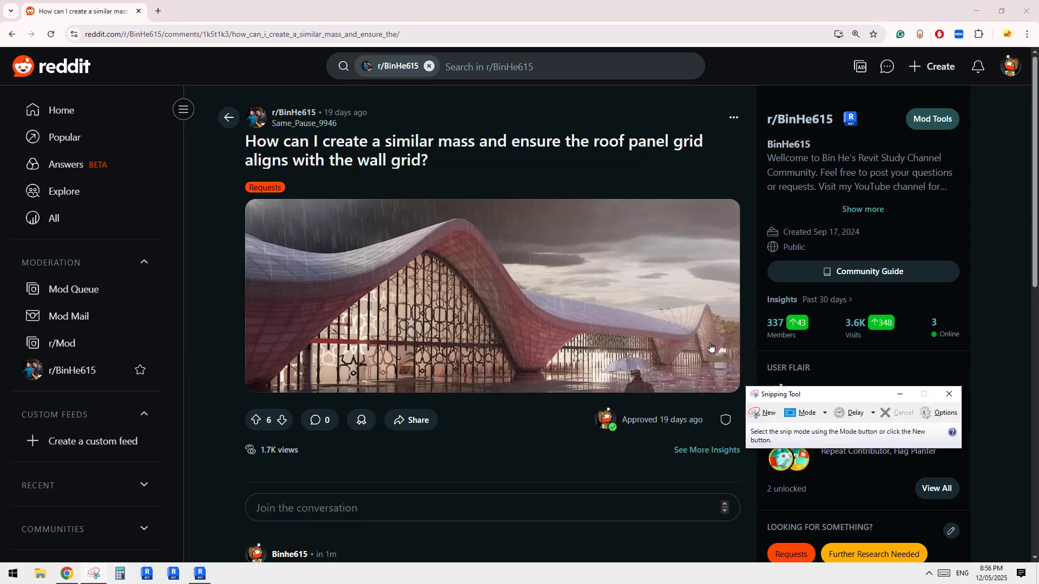
pyautogui.click(763, 413)
pyautogui.moveTo(275, 203); pyautogui.dragTo(630, 349)
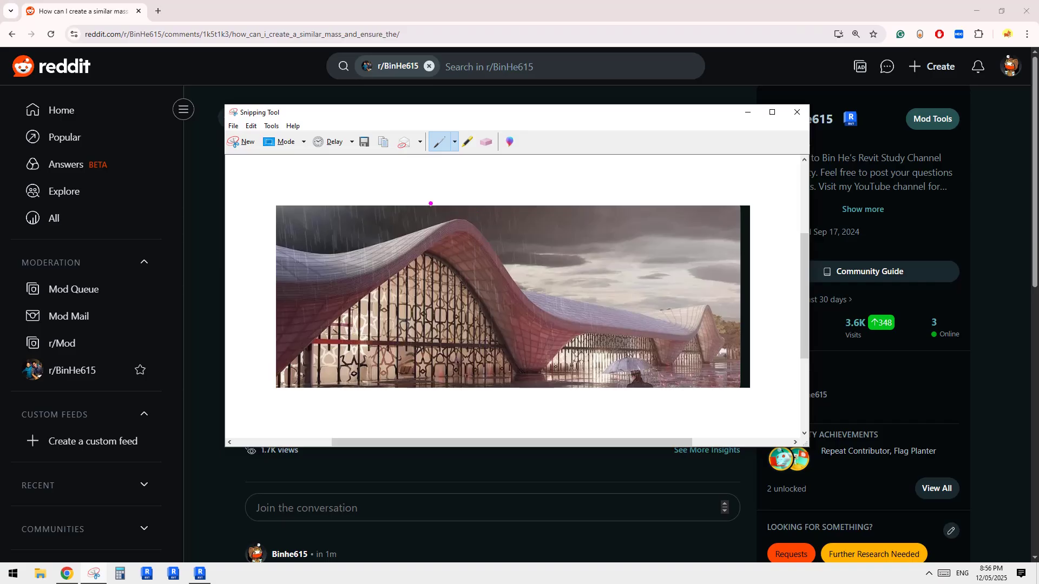
# Mark vertical section frames and roof profiles on the snipped photo at the high arch, the low valley and the next span
pyautogui.moveTo(458, 195); pyautogui.dragTo(457, 316)
pyautogui.moveTo(460, 193)
pyautogui.mouseDown()
pyautogui.moveTo(376, 215)
pyautogui.moveTo(367, 368)
pyautogui.moveTo(396, 385)
pyautogui.moveTo(461, 325)
pyautogui.moveTo(455, 291)
pyautogui.mouseUp()
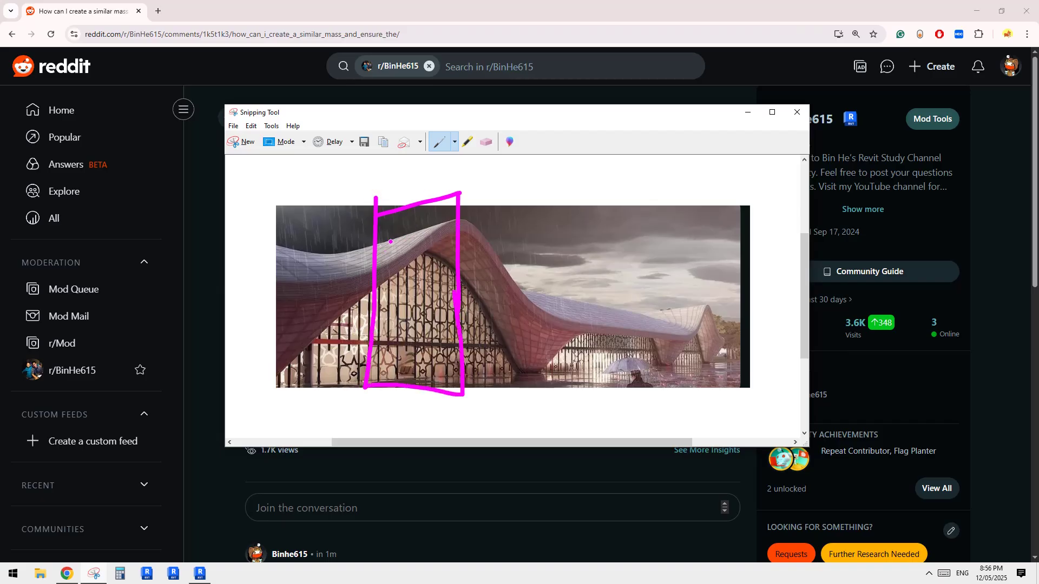
pyautogui.moveTo(388, 243)
pyautogui.mouseDown()
pyautogui.moveTo(458, 225)
pyautogui.moveTo(403, 252)
pyautogui.mouseUp()
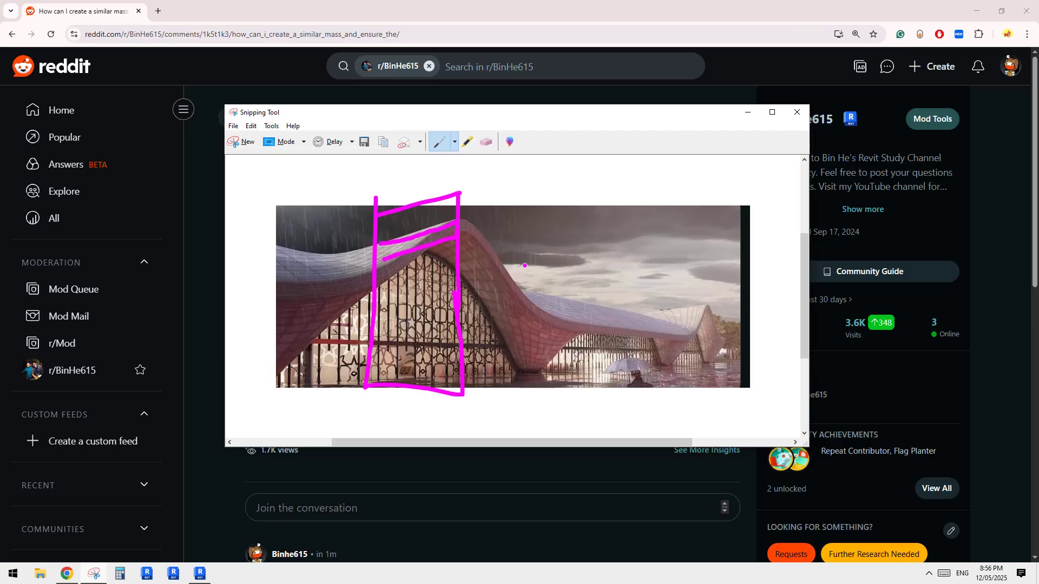
pyautogui.moveTo(546, 261)
pyautogui.mouseDown()
pyautogui.moveTo(550, 336)
pyautogui.moveTo(490, 382)
pyautogui.moveTo(494, 249)
pyautogui.moveTo(519, 259)
pyautogui.mouseUp()
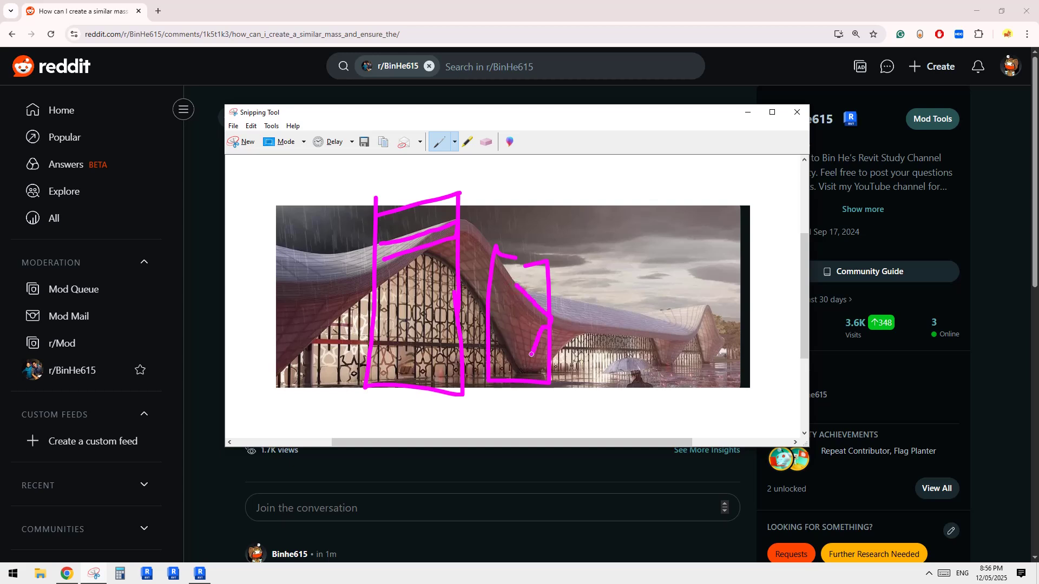
pyautogui.moveTo(510, 361); pyautogui.dragTo(485, 309)
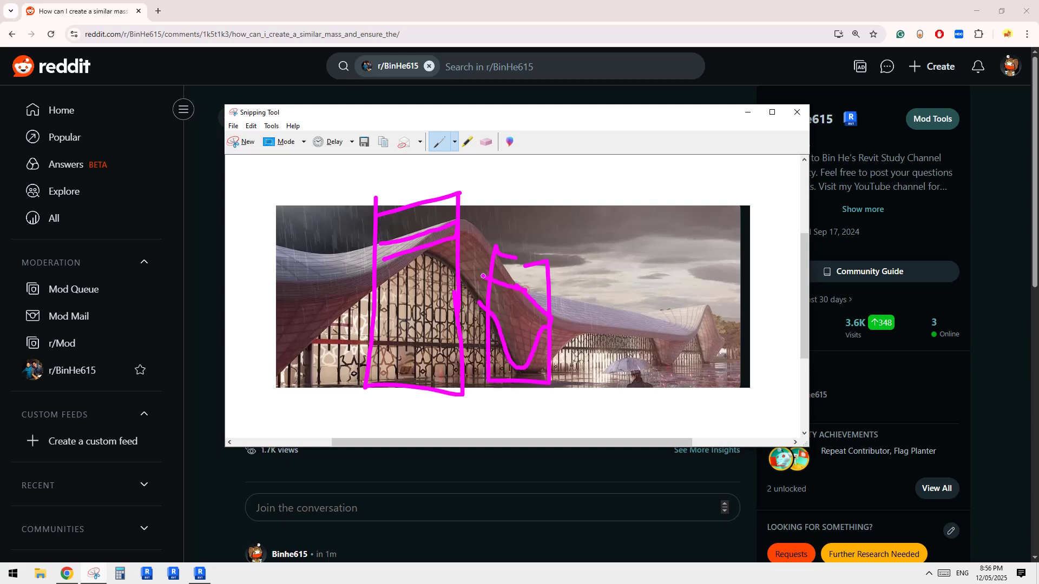
pyautogui.moveTo(493, 315)
pyautogui.mouseDown()
pyautogui.moveTo(470, 291)
pyautogui.moveTo(504, 302)
pyautogui.moveTo(520, 368)
pyautogui.mouseUp()
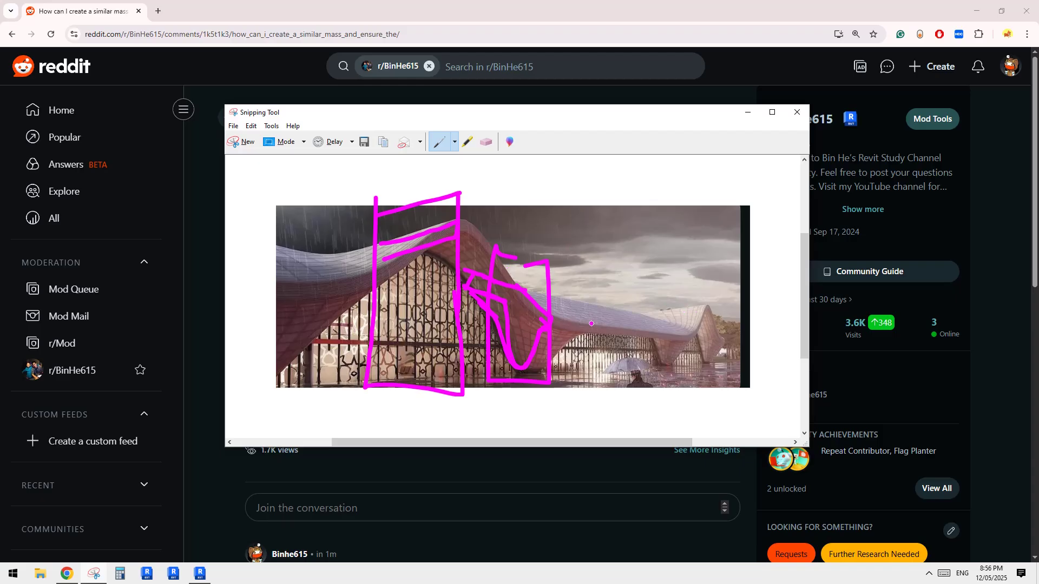
pyautogui.moveTo(585, 280)
pyautogui.mouseDown()
pyautogui.moveTo(629, 297)
pyautogui.moveTo(624, 381)
pyautogui.moveTo(585, 278)
pyautogui.mouseUp()
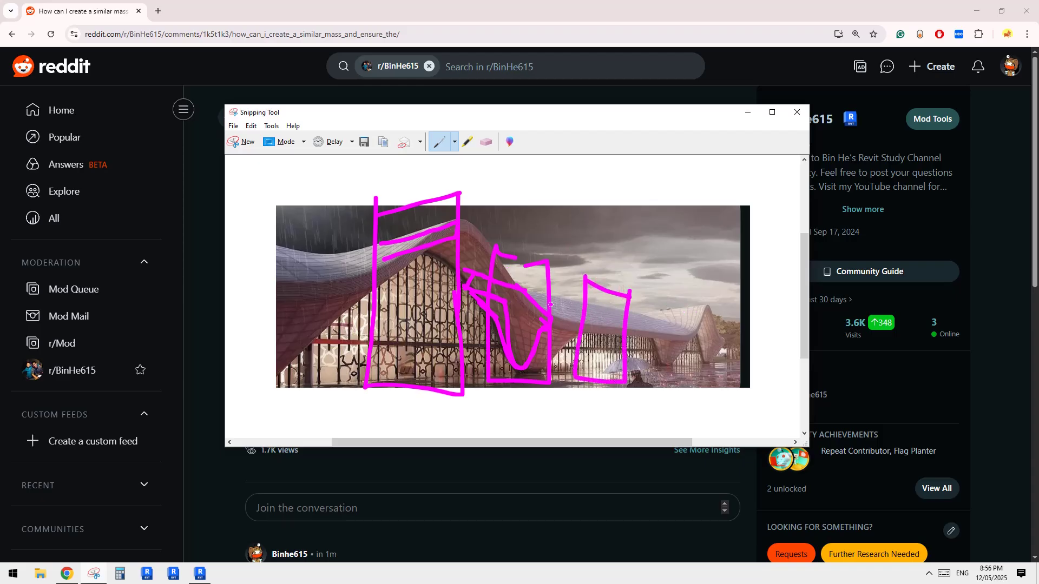
pyautogui.moveTo(579, 302)
pyautogui.mouseDown()
pyautogui.moveTo(626, 321)
pyautogui.moveTo(628, 334)
pyautogui.mouseUp()
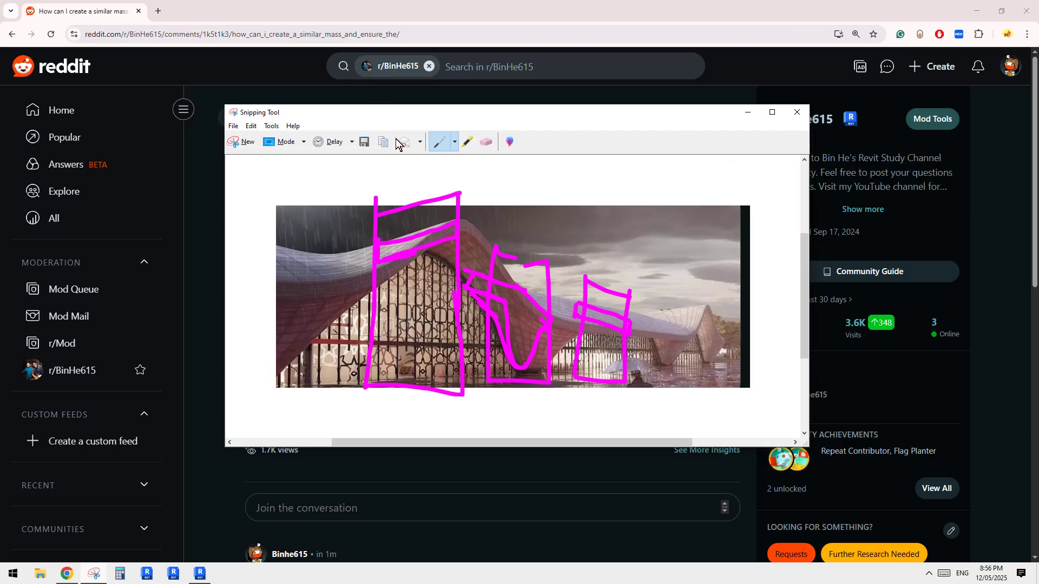
pyautogui.moveTo(575, 113); pyautogui.dragTo(555, 116)
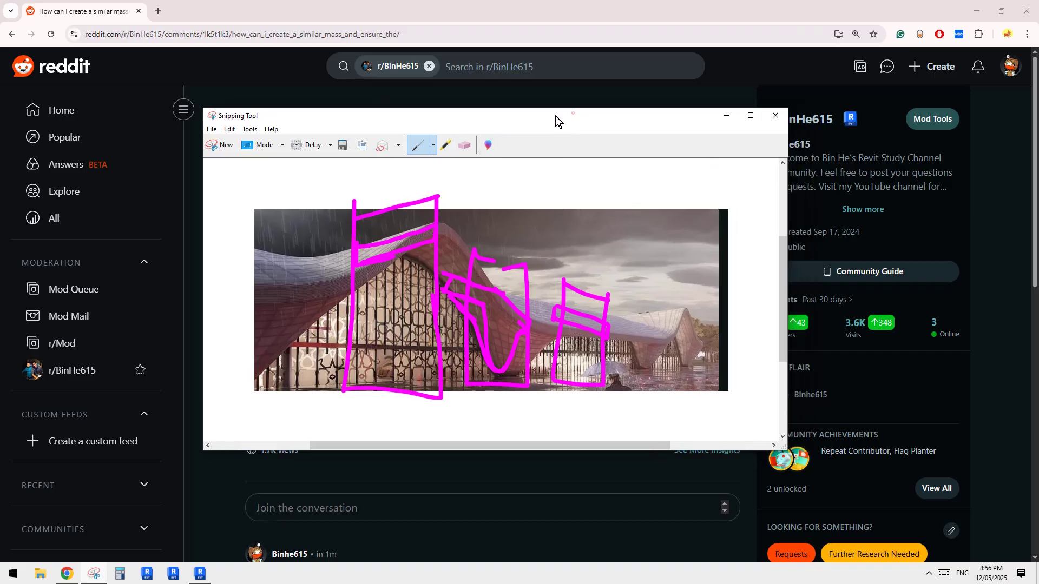
# Switch to Revit and draw a straight reference line about 81000 mm long on Level 1, parallel to the lengthwise reference plane
pyautogui.click(202, 575)
pyautogui.keyDown('shift'); pyautogui.moveTo(661, 362); pyautogui.dragTo(584, 397, button='middle'); pyautogui.keyUp('shift')
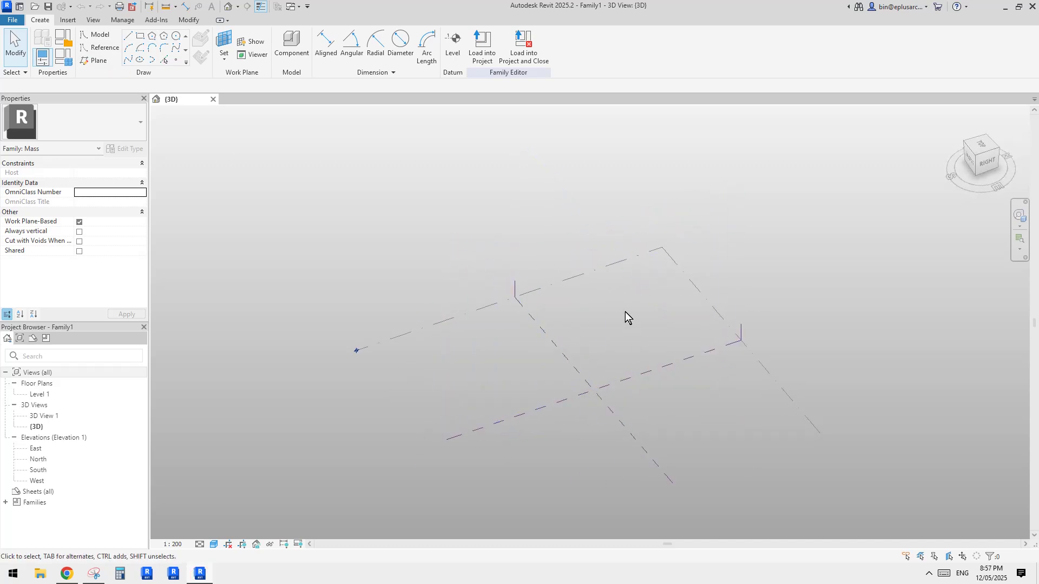
pyautogui.click(74, 572)
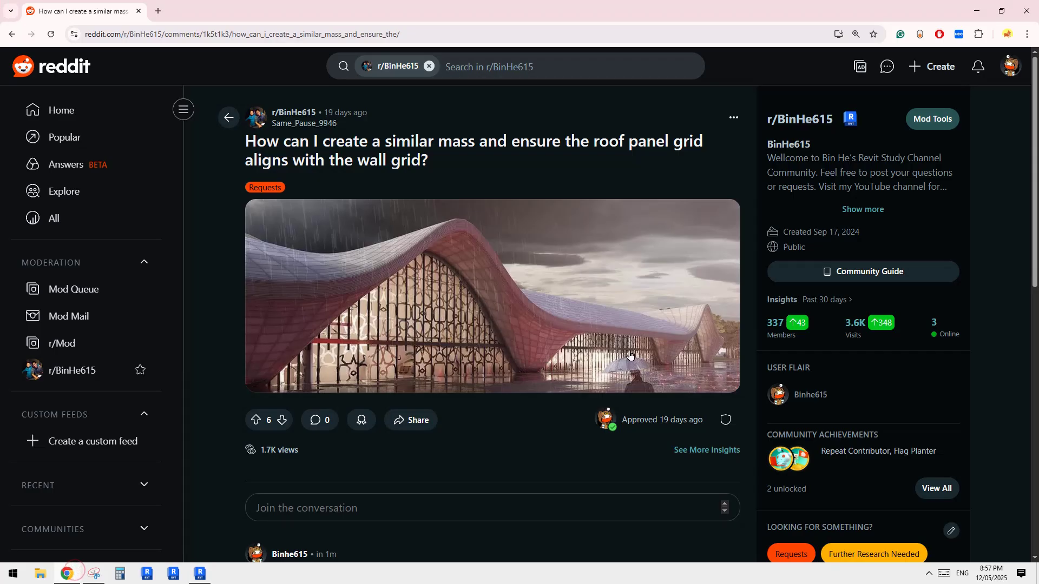
pyautogui.click(200, 573)
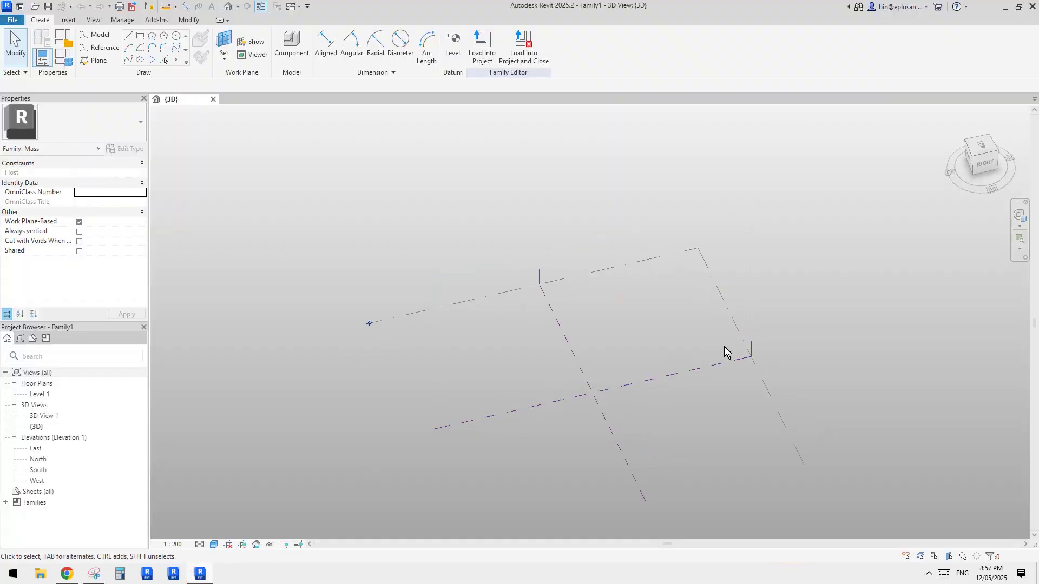
pyautogui.moveTo(585, 366); pyautogui.dragTo(606, 361, button='middle')
pyautogui.click(103, 47)
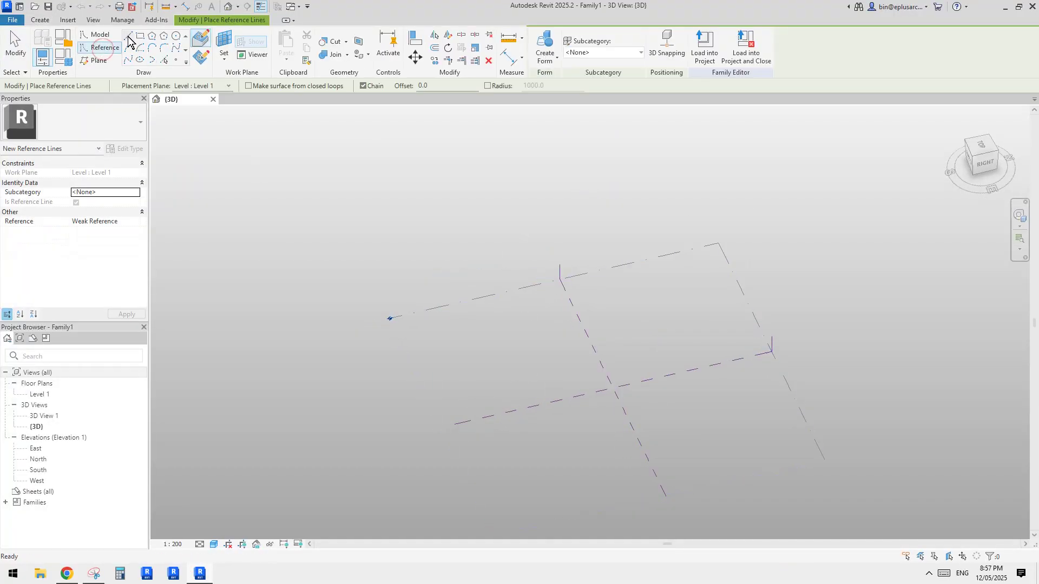
pyautogui.click(466, 373)
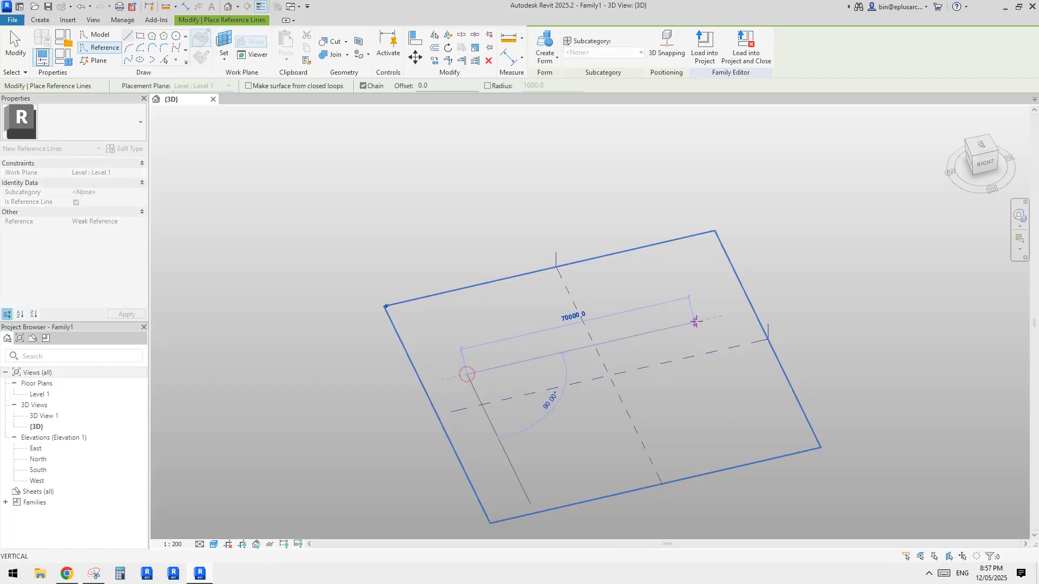
pyautogui.click(728, 313)
pyautogui.press('Escape')
pyautogui.press('Escape')
# Place a reference point on the reference line, between its near end and the crossing reference plane
pyautogui.scroll(5, 642, 337)
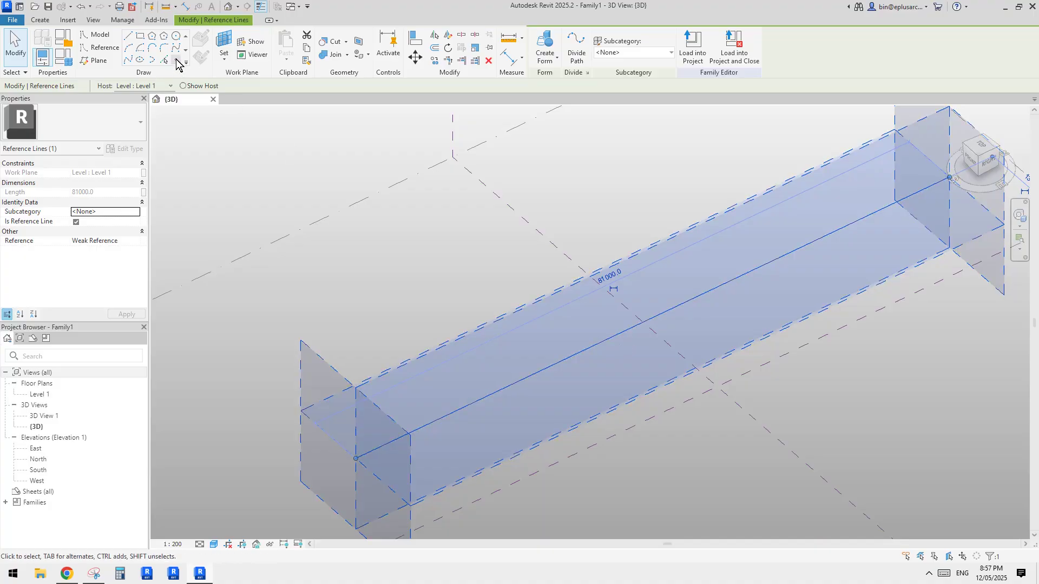
pyautogui.click(176, 59)
pyautogui.click(201, 38)
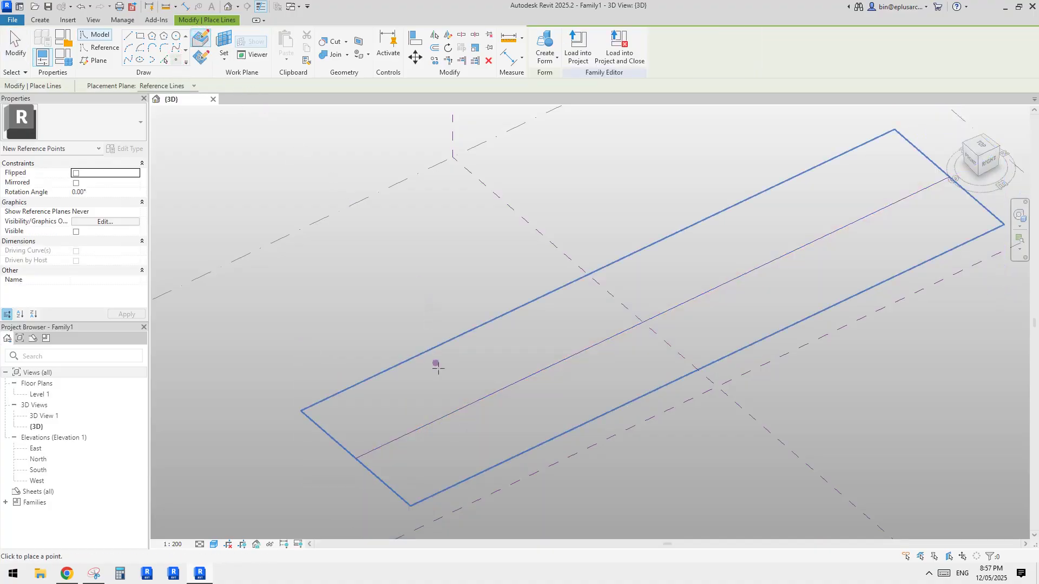
pyautogui.click(495, 391)
pyautogui.press('Escape')
pyautogui.press('Escape')
# Set Show Reference Planes to Always for the point on the reference line
pyautogui.click(495, 391)
pyautogui.moveTo(484, 419); pyautogui.dragTo(527, 360, button='middle')
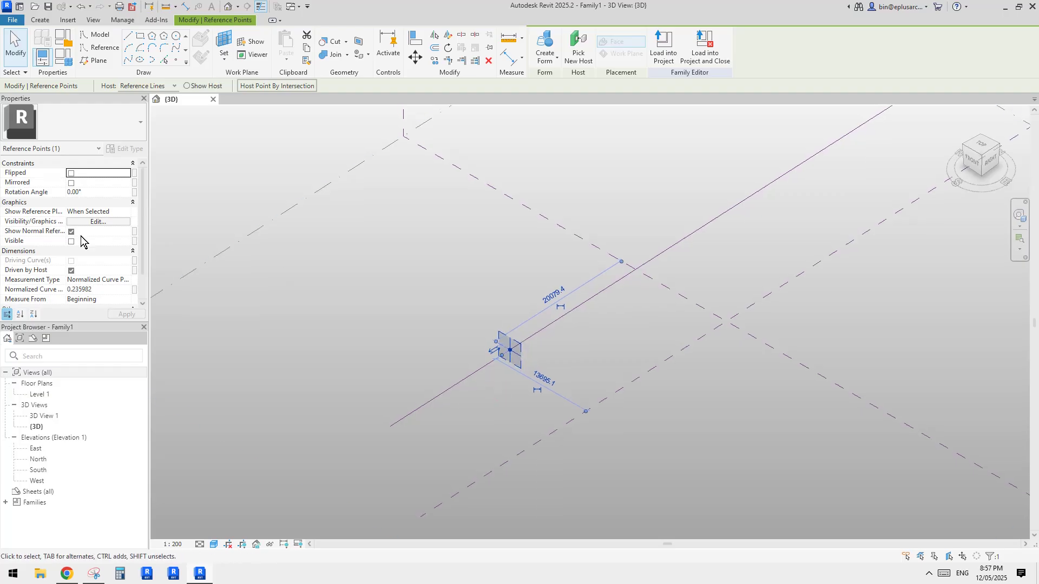
pyautogui.click(122, 212)
pyautogui.click(128, 212)
pyautogui.click(127, 211)
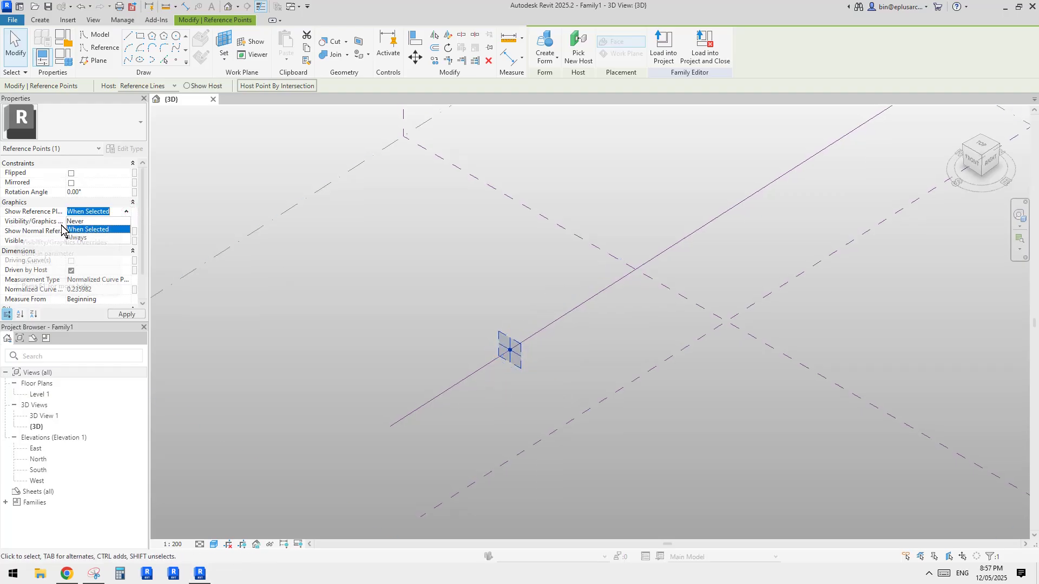
pyautogui.click(77, 238)
pyautogui.click(621, 303)
# Set the reference point's vertical plane as the work plane and draw a thin reference-line rectangle on it above the line
pyautogui.keyDown('shift'); pyautogui.moveTo(522, 374); pyautogui.dragTo(529, 353, button='middle'); pyautogui.keyUp('shift')
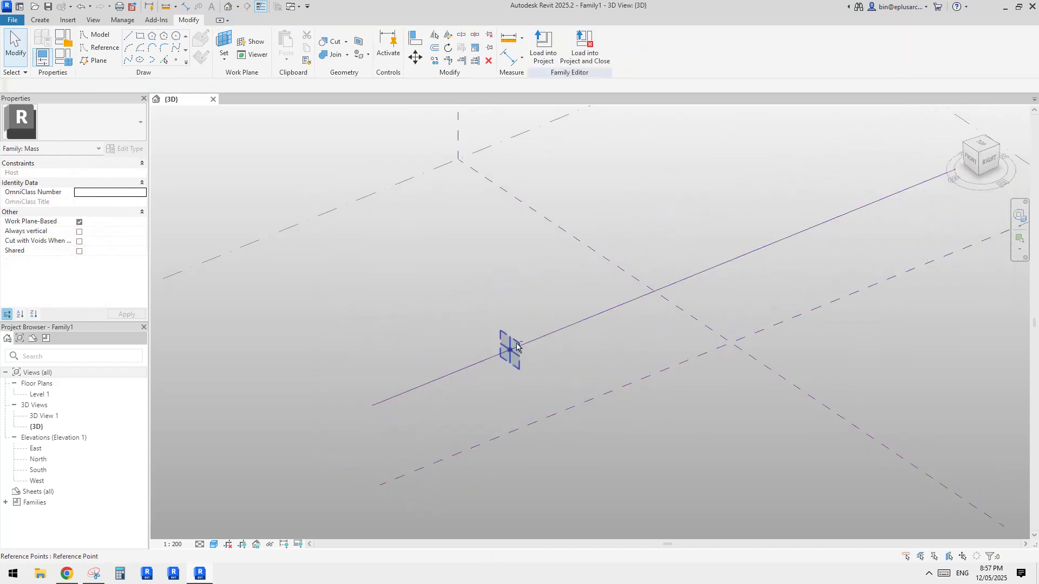
pyautogui.click(99, 48)
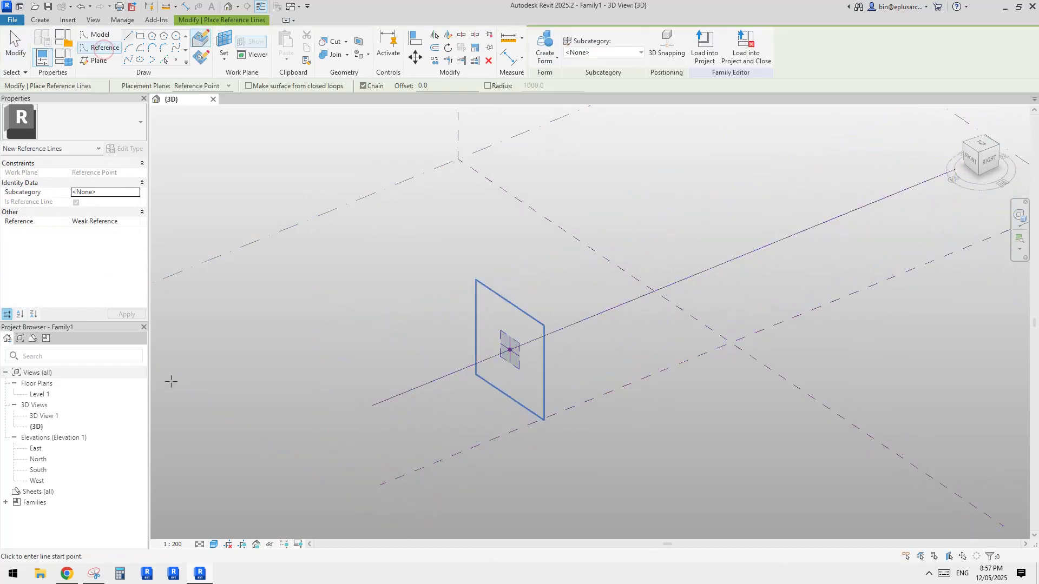
pyautogui.click(94, 574)
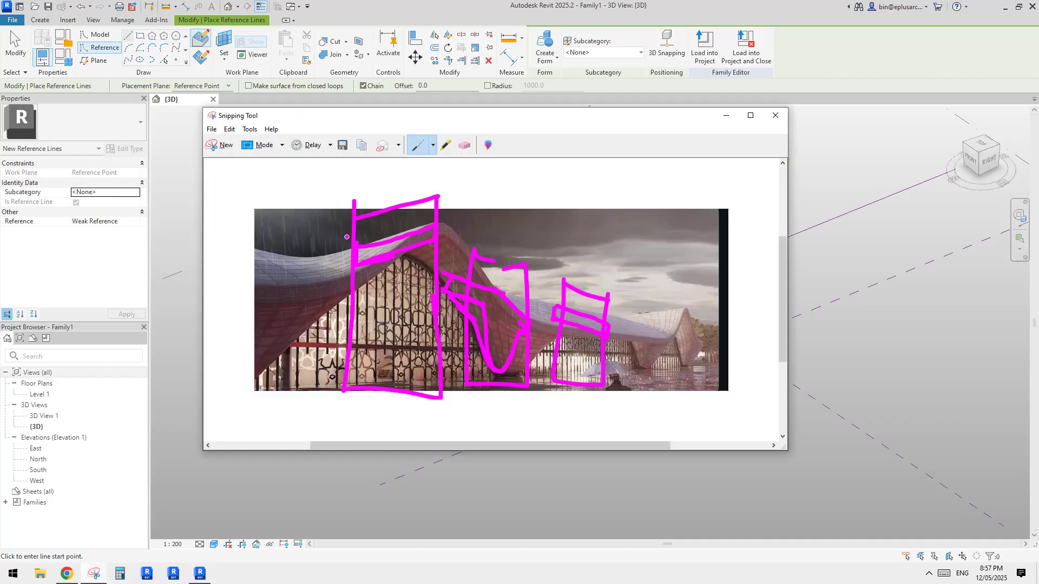
pyautogui.click(691, 473)
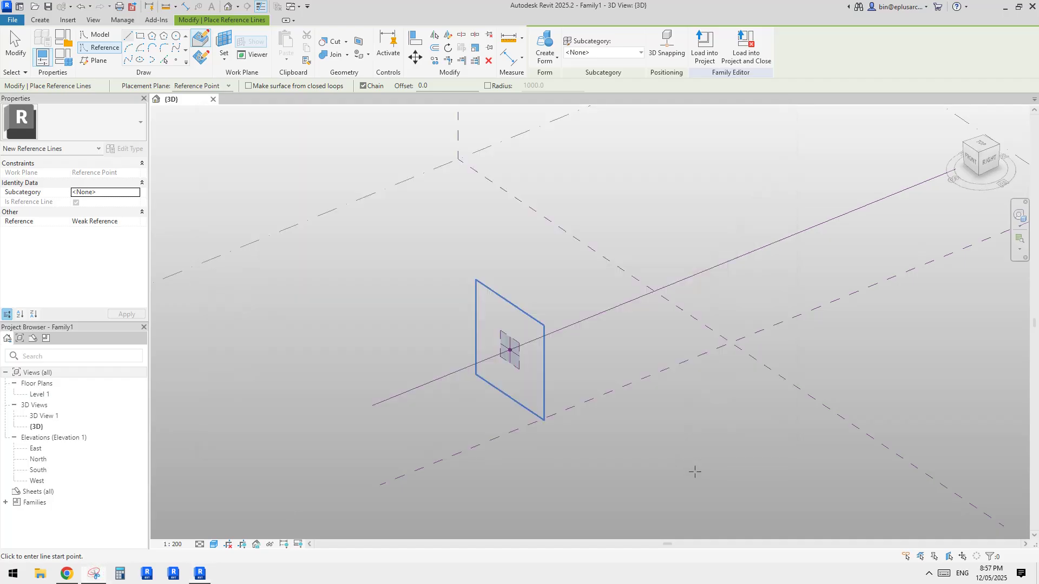
pyautogui.click(200, 56)
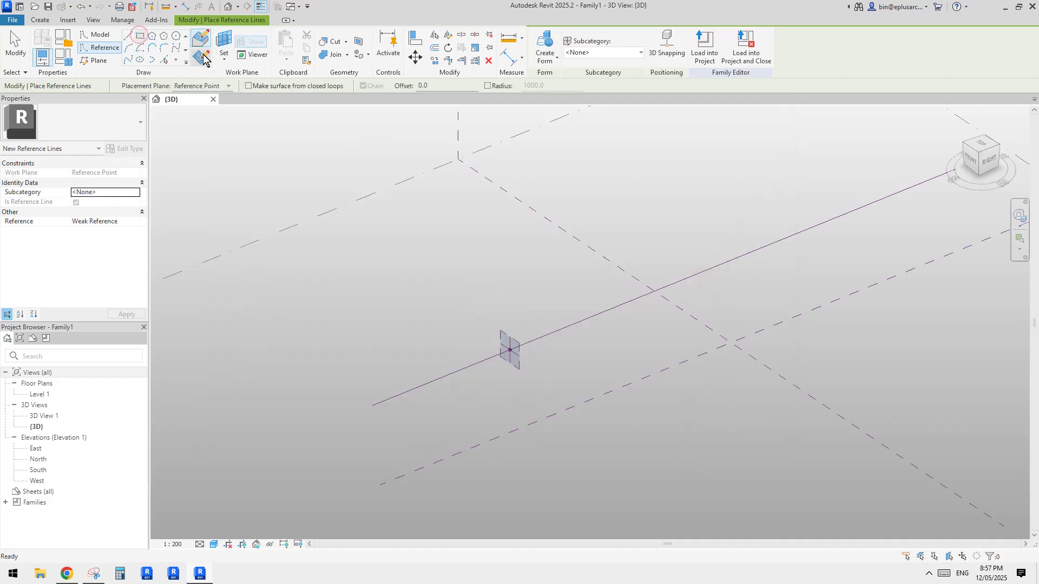
pyautogui.click(220, 48)
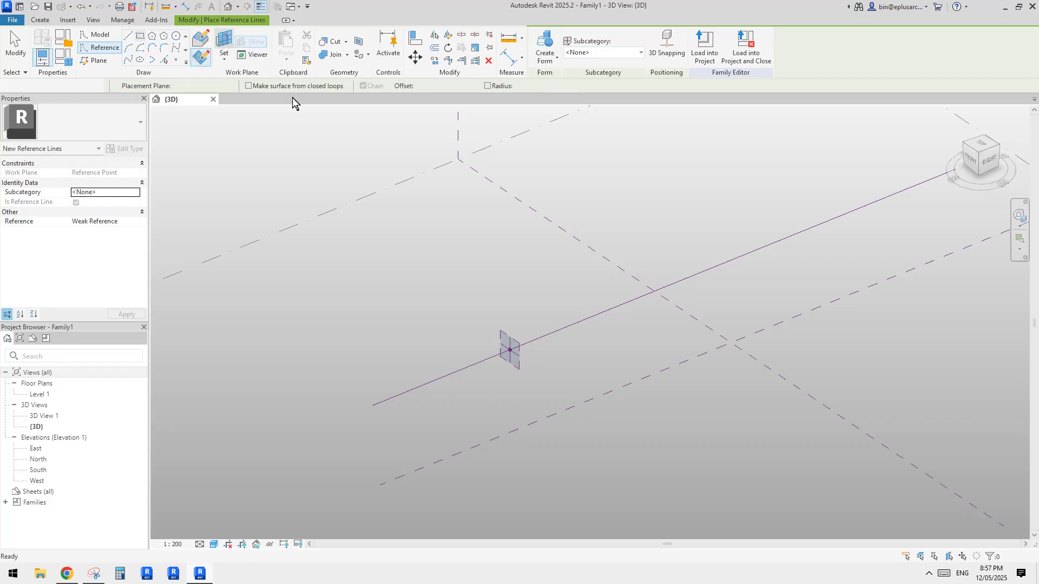
pyautogui.click(523, 312)
pyautogui.keyDown('shift'); pyautogui.moveTo(523, 312); pyautogui.dragTo(496, 295, button='middle'); pyautogui.keyUp('shift')
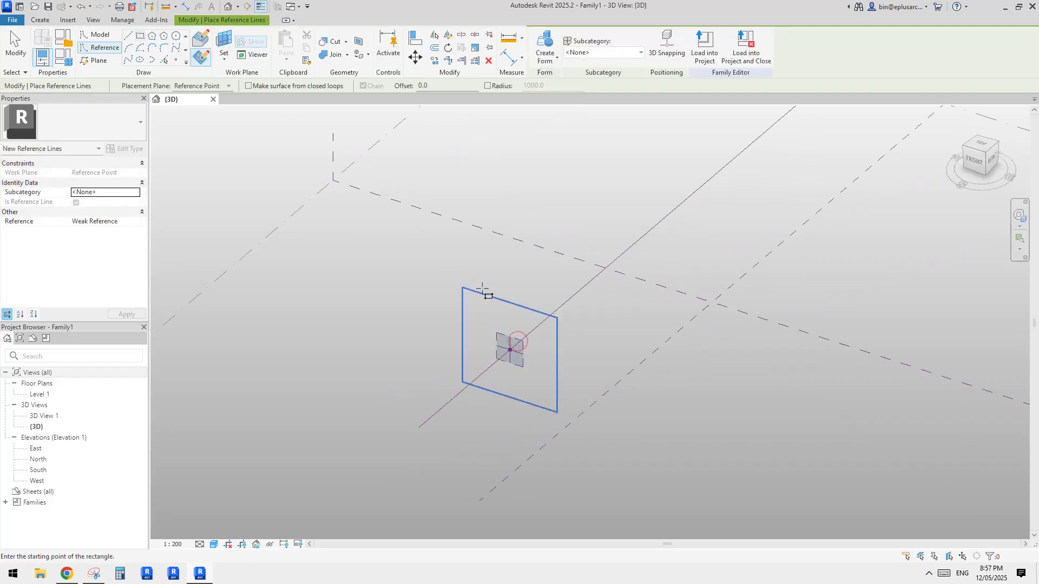
pyautogui.click(439, 272)
pyautogui.click(566, 320)
pyautogui.press('Escape')
pyautogui.press('Escape')
# Review the wavy roof in the Reddit reference image in the browser and return to Revit
pyautogui.keyDown('shift'); pyautogui.moveTo(626, 330); pyautogui.dragTo(548, 288, button='middle'); pyautogui.keyUp('shift')
pyautogui.keyDown('shift'); pyautogui.moveTo(633, 279); pyautogui.dragTo(278, 468, button='middle'); pyautogui.keyUp('shift')
pyautogui.click(68, 575)
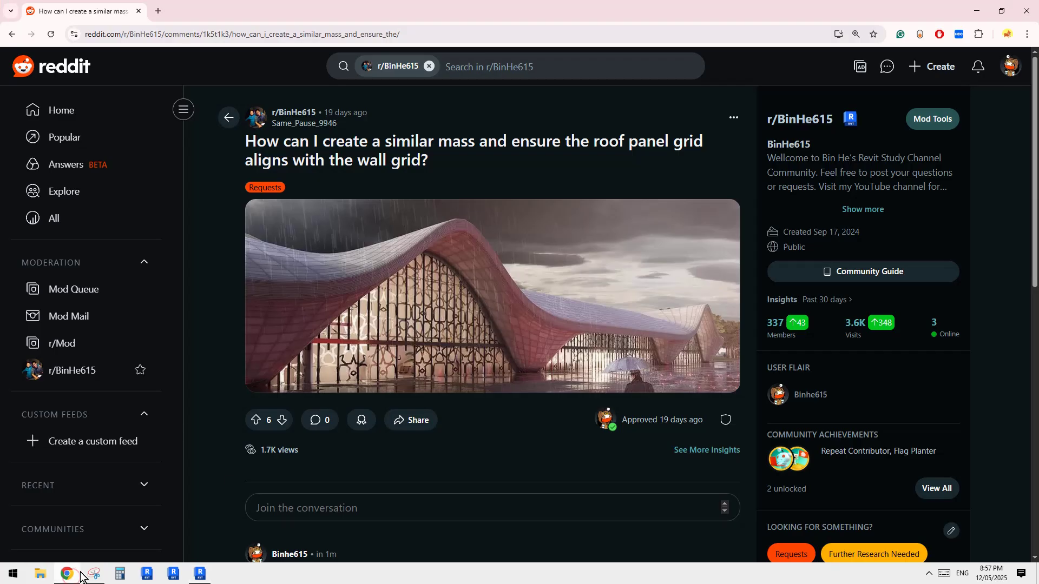
pyautogui.click(200, 574)
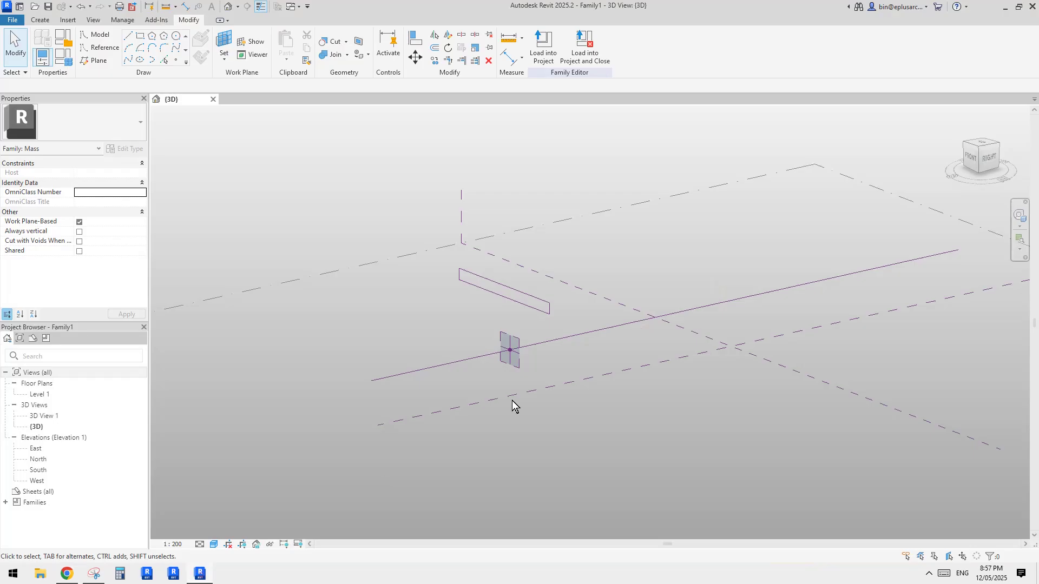
# Try to copy the rectangle profile and its reference point farther along the reference line
pyautogui.press('Tab')
pyautogui.click(536, 298)
pyautogui.keyDown('shift'); pyautogui.moveTo(535, 294); pyautogui.dragTo(441, 219, button='middle'); pyautogui.keyUp('shift')
pyautogui.moveTo(399, 182); pyautogui.dragTo(628, 429)
pyautogui.click(754, 353)
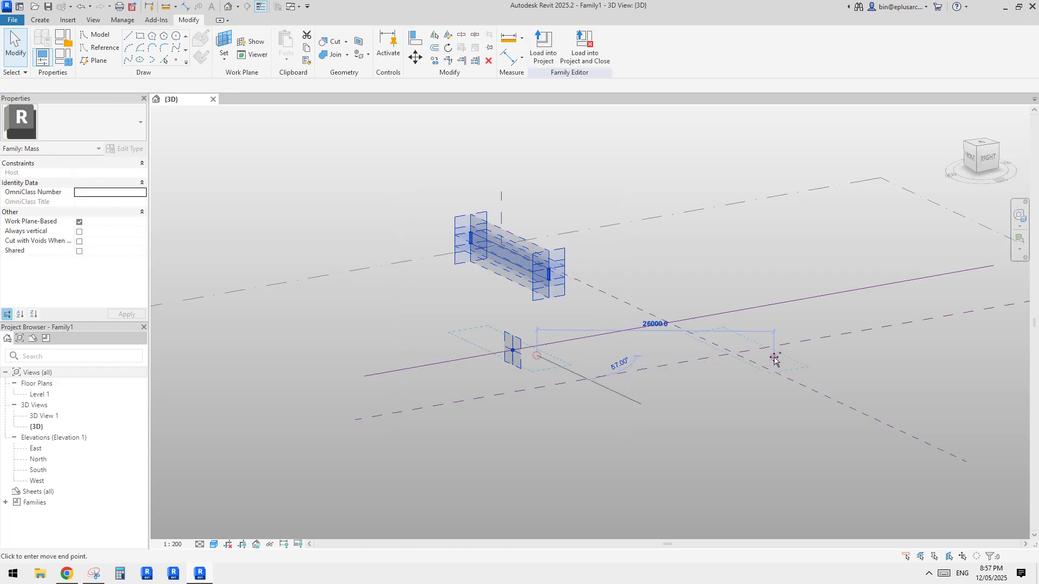
pyautogui.moveTo(757, 336); pyautogui.dragTo(610, 403, button='middle')
pyautogui.click(577, 59)
pyautogui.click(511, 392)
pyautogui.keyDown('shift'); pyautogui.moveTo(544, 358); pyautogui.dragTo(495, 401, button='middle'); pyautogui.keyUp('shift')
# Recheck the Reddit reference image and delete the rectangle profiles in Revit, keeping the first reference point on the line
pyautogui.click(67, 574)
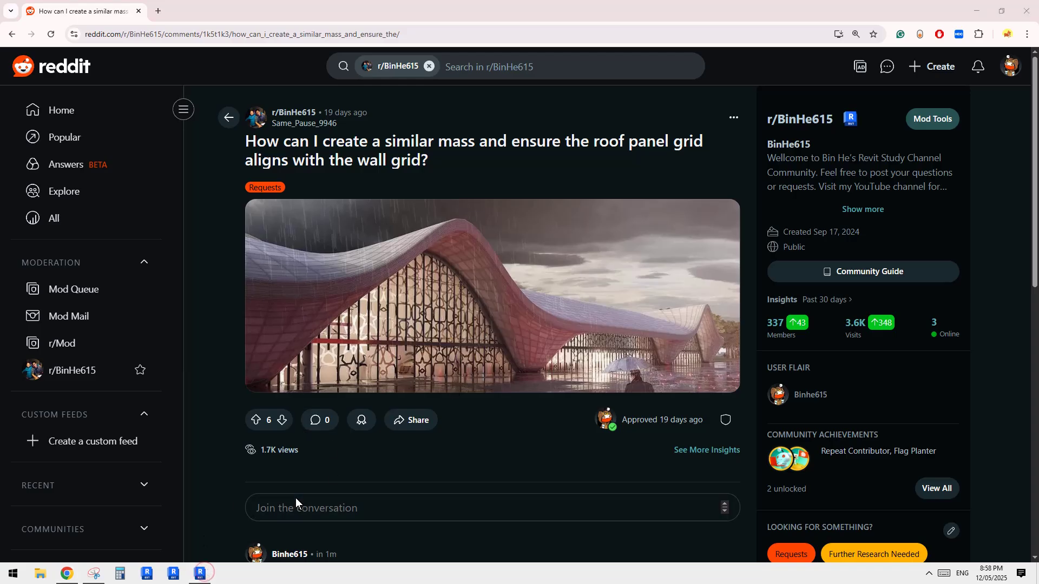
pyautogui.click(199, 573)
pyautogui.keyDown('shift'); pyautogui.moveTo(405, 327); pyautogui.dragTo(533, 315, button='middle'); pyautogui.keyUp('shift')
pyautogui.moveTo(579, 232); pyautogui.dragTo(738, 457)
pyautogui.keyDown('shift'); pyautogui.moveTo(710, 366); pyautogui.dragTo(703, 347, button='middle'); pyautogui.keyUp('shift')
pyautogui.keyDown('shift'); pyautogui.moveTo(562, 379); pyautogui.dragTo(598, 377, button='middle'); pyautogui.keyUp('shift')
pyautogui.press('Tab')
pyautogui.click(524, 324)
pyautogui.press('Delete')
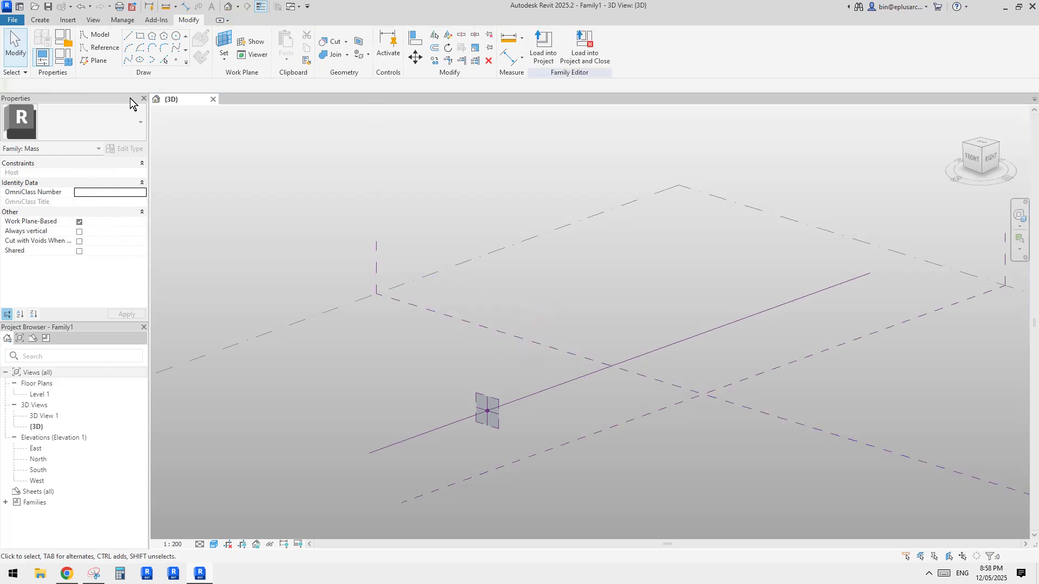
# Start a spline reference line and set the reference point's vertical plane as its work plane
pyautogui.moveTo(417, 135); pyautogui.dragTo(419, 137, button='middle')
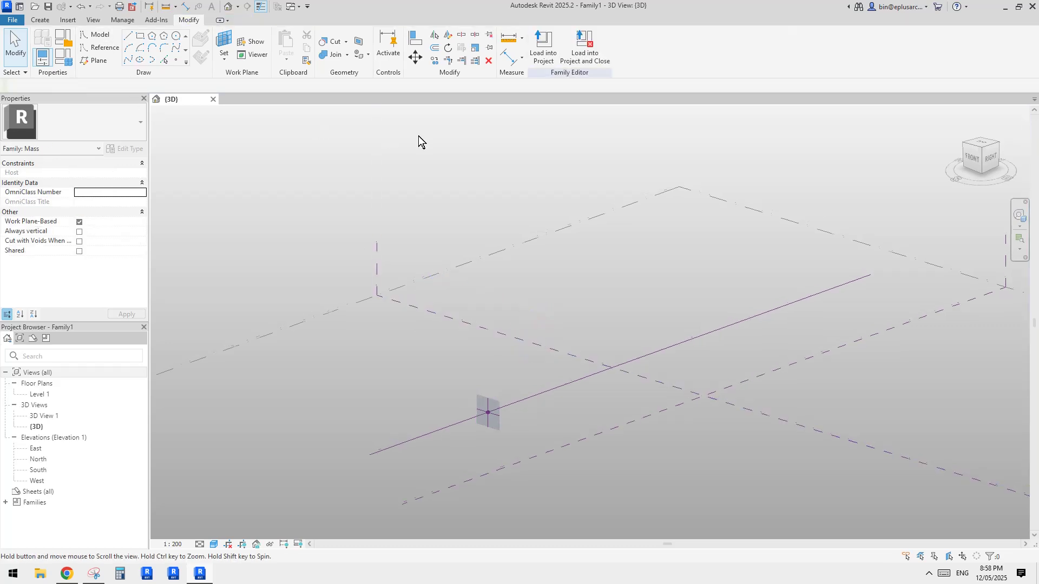
pyautogui.click(97, 48)
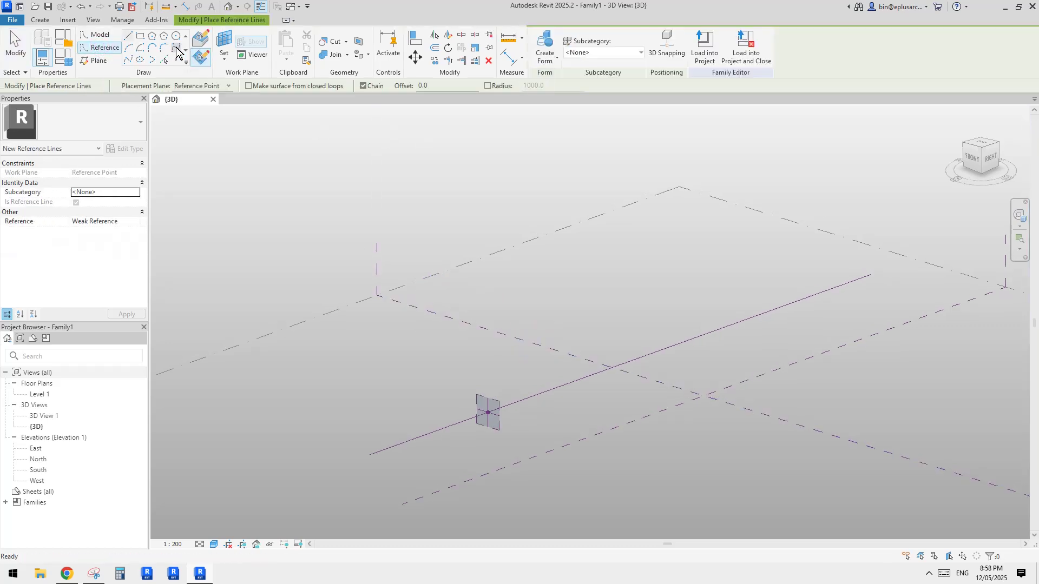
pyautogui.click(176, 48)
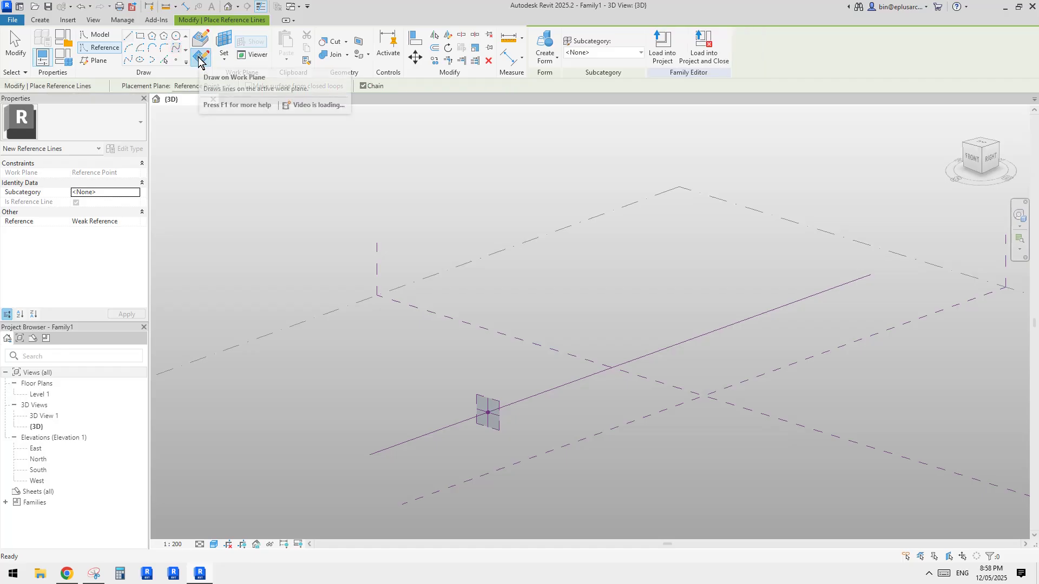
pyautogui.click(223, 47)
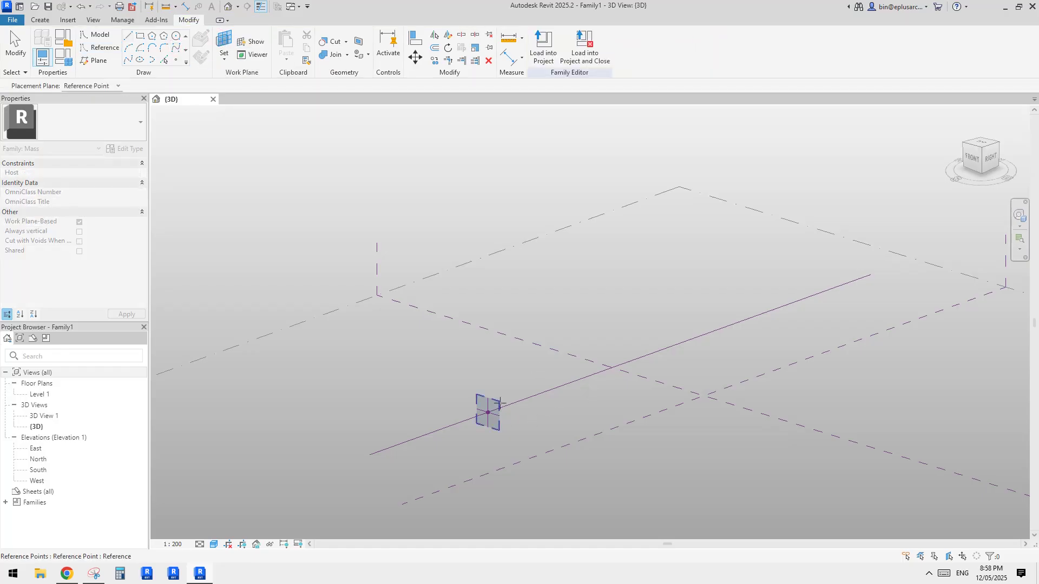
pyautogui.click(498, 403)
# Draw an open, sideways U-shaped spline above the reference line with long upper and lower edges joined by a short vertical end
pyautogui.keyDown('shift'); pyautogui.moveTo(498, 403); pyautogui.dragTo(508, 347, button='middle'); pyautogui.keyUp('shift')
pyautogui.click(423, 333)
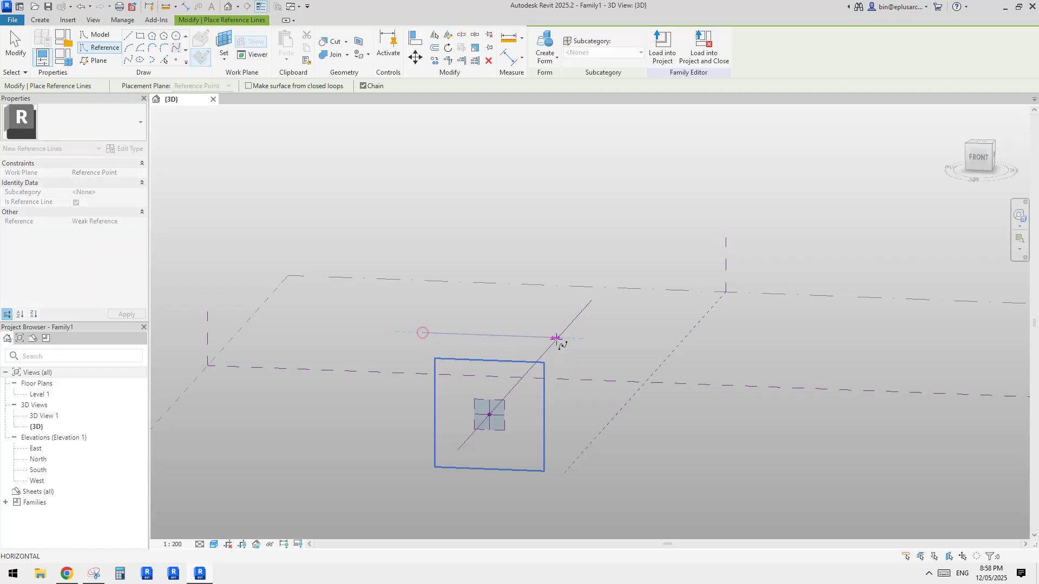
pyautogui.scroll(2, 566, 338)
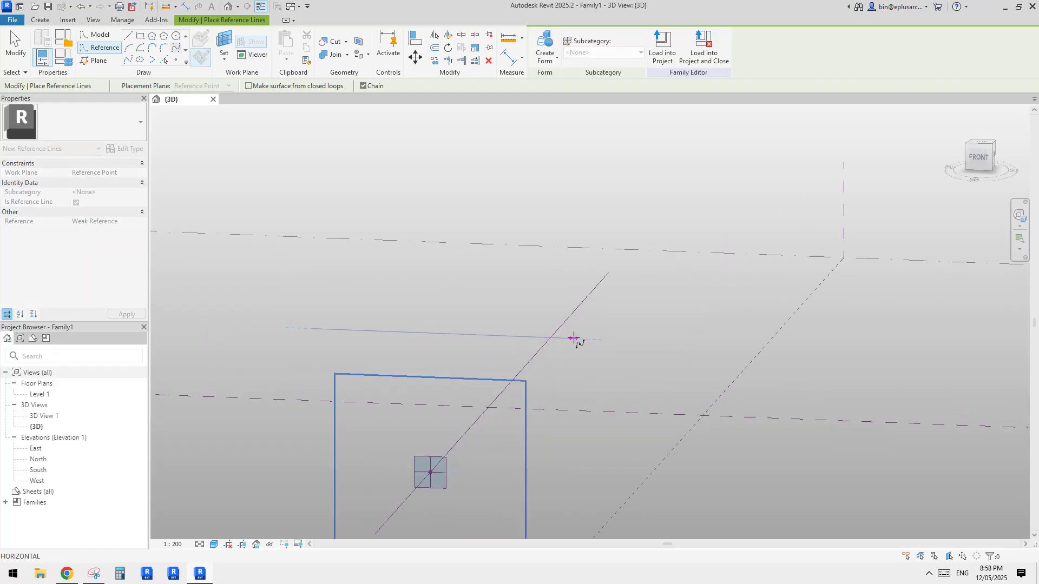
pyautogui.scroll(2, 574, 338)
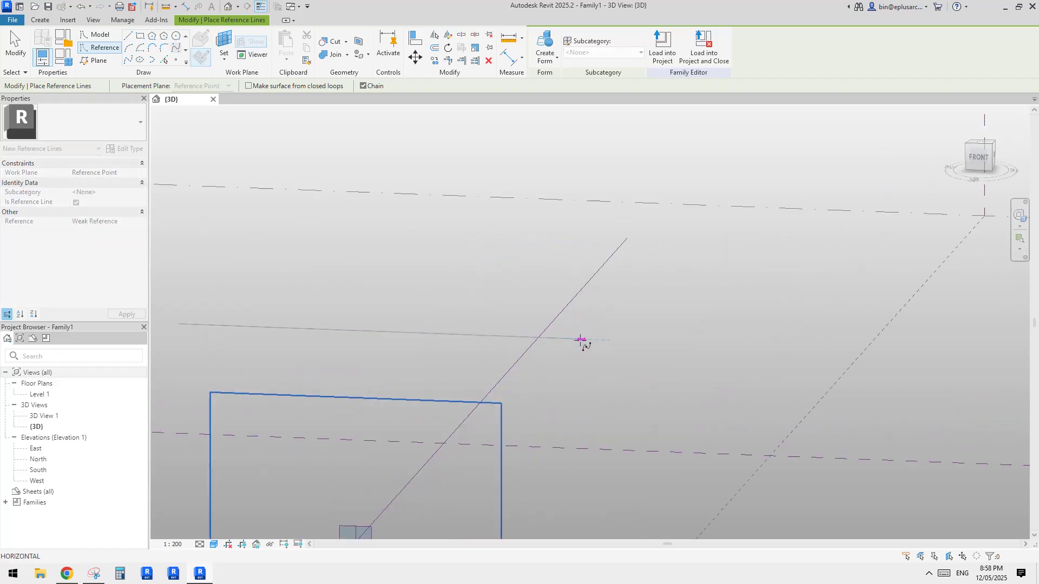
pyautogui.click(584, 339)
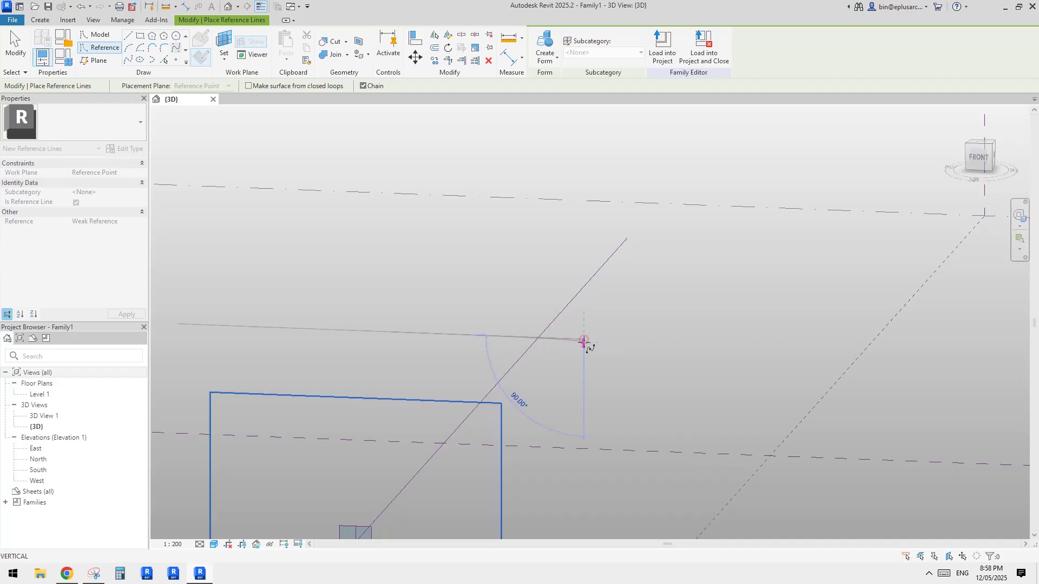
pyautogui.click(584, 350)
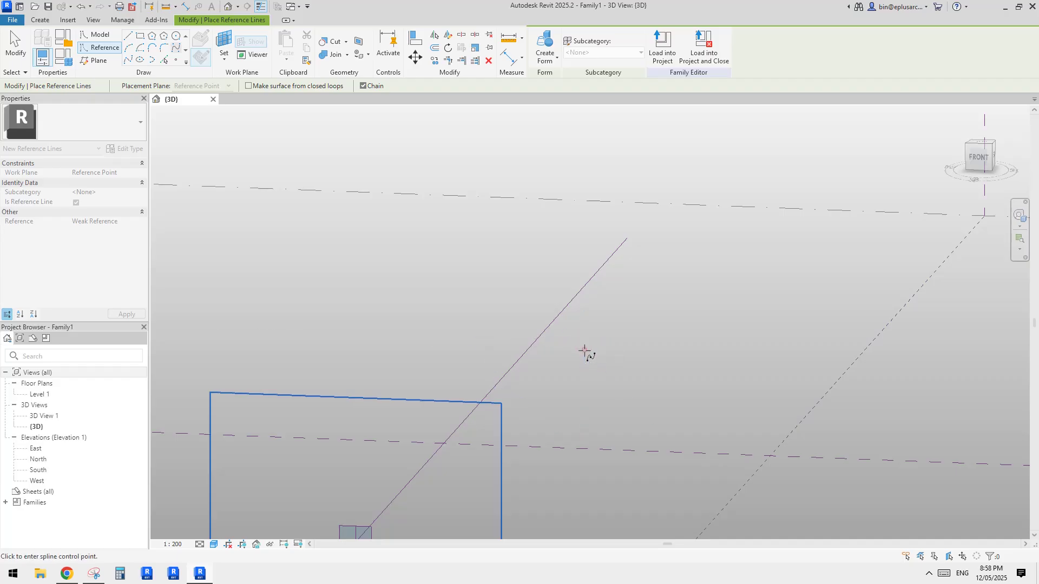
pyautogui.press('Escape')
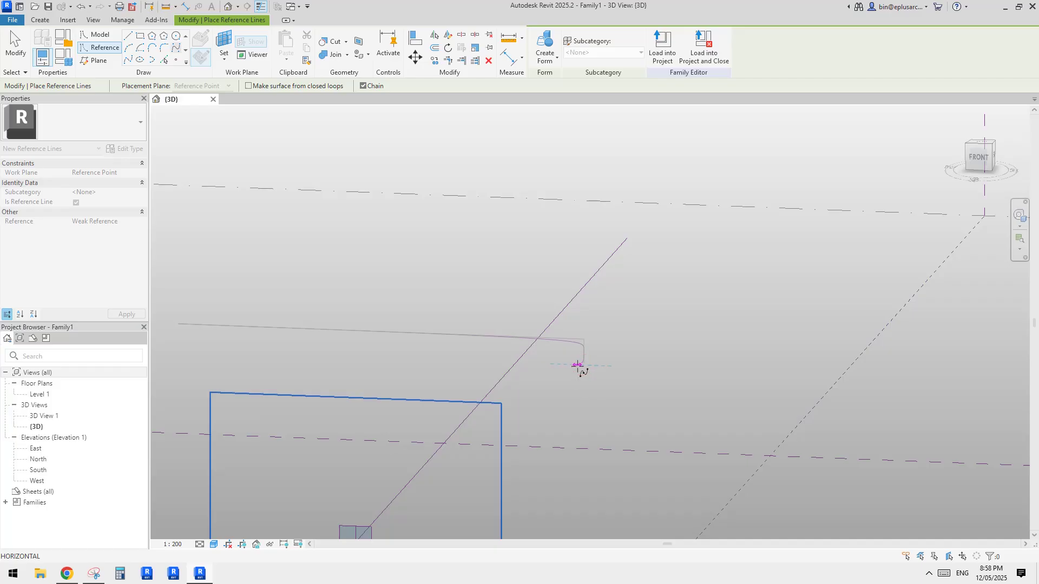
pyautogui.click(568, 364)
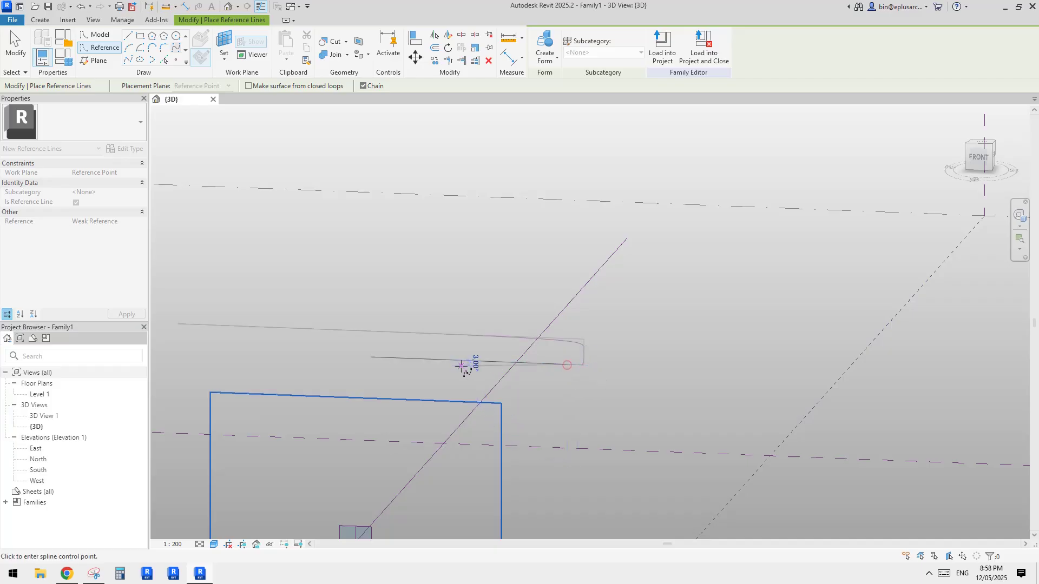
pyautogui.moveTo(351, 368); pyautogui.dragTo(597, 344, button='middle')
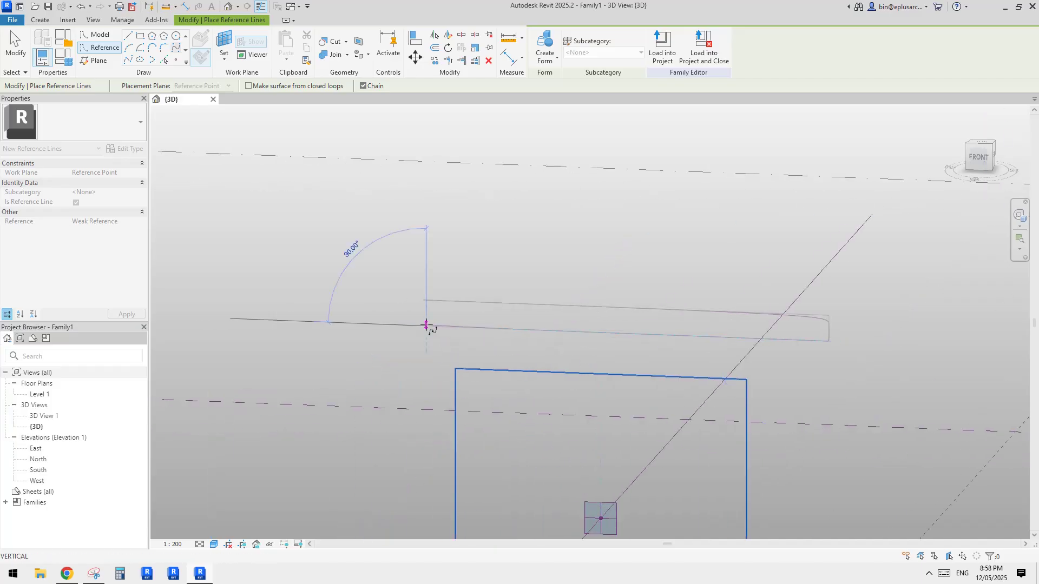
pyautogui.press('Escape')
pyautogui.press('Escape')
# Sharpen the spline's upper corner by moving its neighbouring control points on the top and vertical edges closer to the corner
pyautogui.scroll(-1, 589, 278)
pyautogui.keyDown('shift'); pyautogui.moveTo(596, 301); pyautogui.dragTo(641, 301, button='middle'); pyautogui.keyUp('shift')
pyautogui.scroll(2, 647, 298)
pyautogui.click(648, 299)
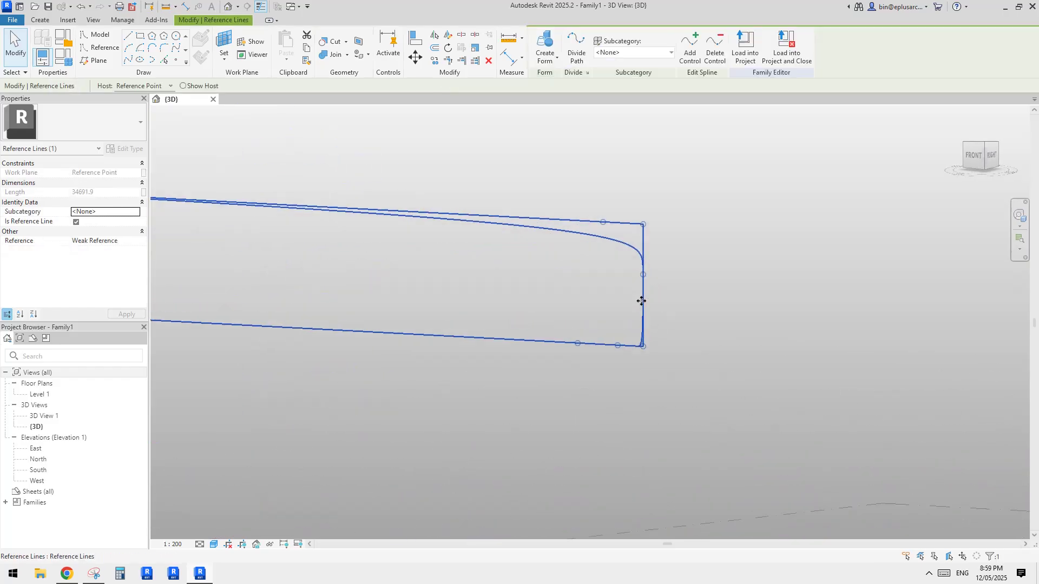
pyautogui.moveTo(605, 224); pyautogui.dragTo(631, 223)
pyautogui.moveTo(644, 273); pyautogui.dragTo(619, 232)
pyautogui.scroll(3, 639, 225)
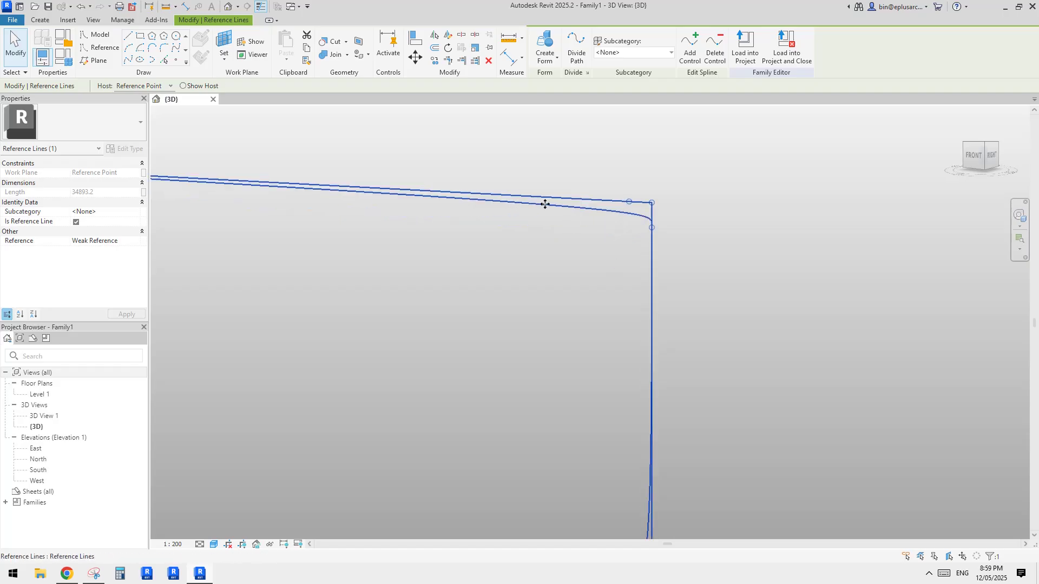
pyautogui.scroll(-1, 655, 218)
pyautogui.moveTo(646, 278); pyautogui.dragTo(645, 269, button='middle')
pyautogui.moveTo(645, 223); pyautogui.dragTo(646, 222)
# Sharpen the spline's lower corner by moving the nearest bottom-edge control point closer to it
pyautogui.moveTo(681, 345); pyautogui.dragTo(674, 241, button='middle')
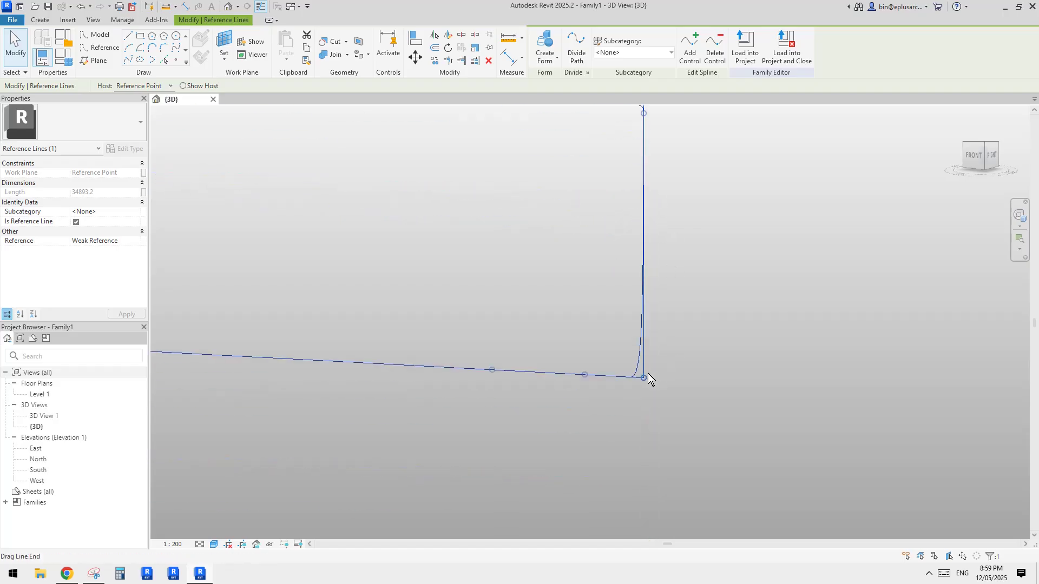
pyautogui.moveTo(588, 376); pyautogui.dragTo(627, 376)
pyautogui.scroll(-1, 639, 365)
pyautogui.moveTo(631, 358); pyautogui.dragTo(661, 369, button='middle')
pyautogui.scroll(-1, 661, 363)
pyautogui.moveTo(594, 383); pyautogui.dragTo(609, 376, button='middle')
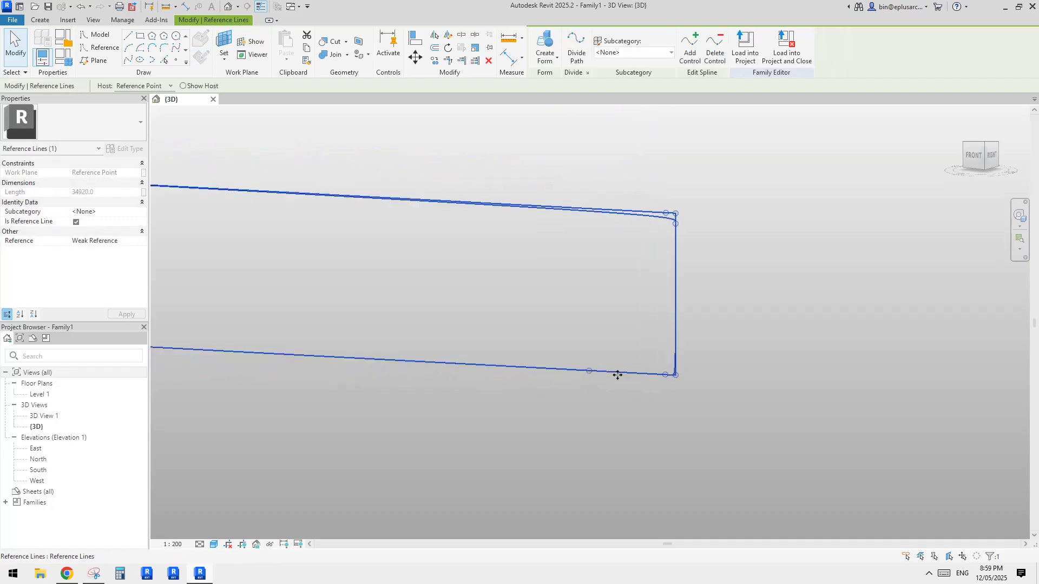
# Try to delete the bottom-edge control point farther from the spline's lower corner, and undo the deletion
pyautogui.click(719, 51)
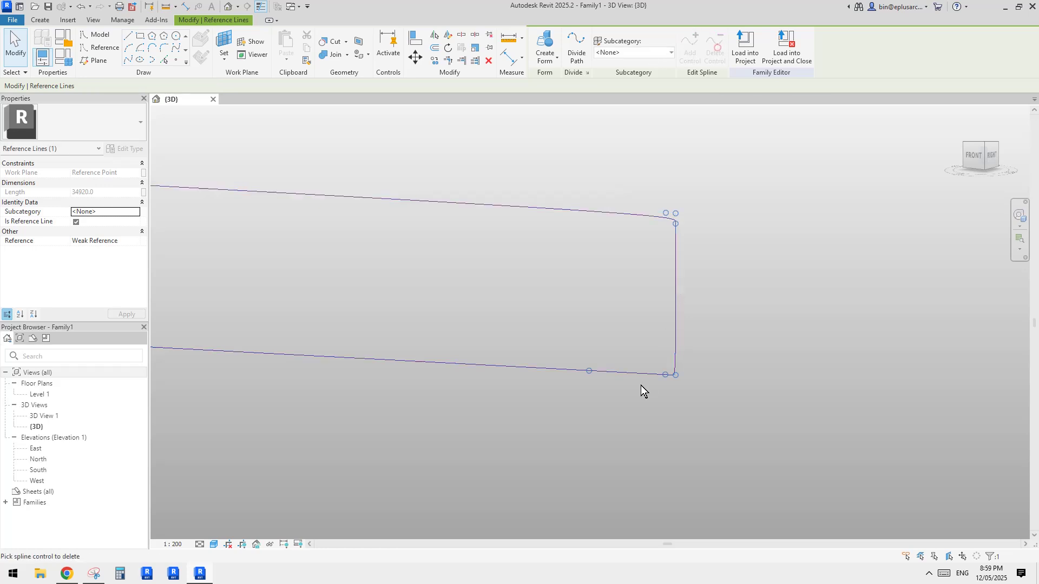
pyautogui.click(591, 371)
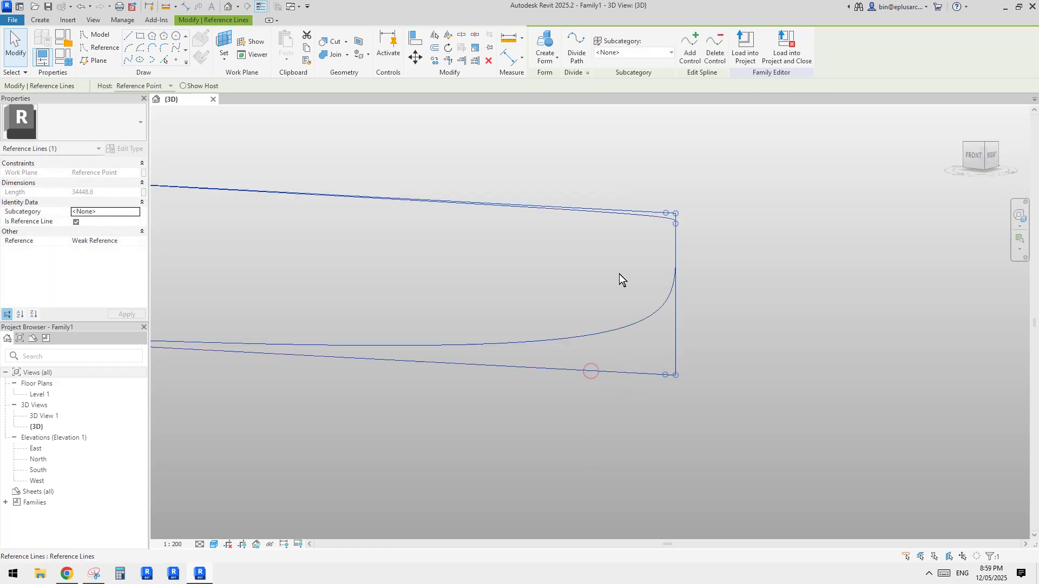
pyautogui.click(689, 49)
pyautogui.click(629, 327)
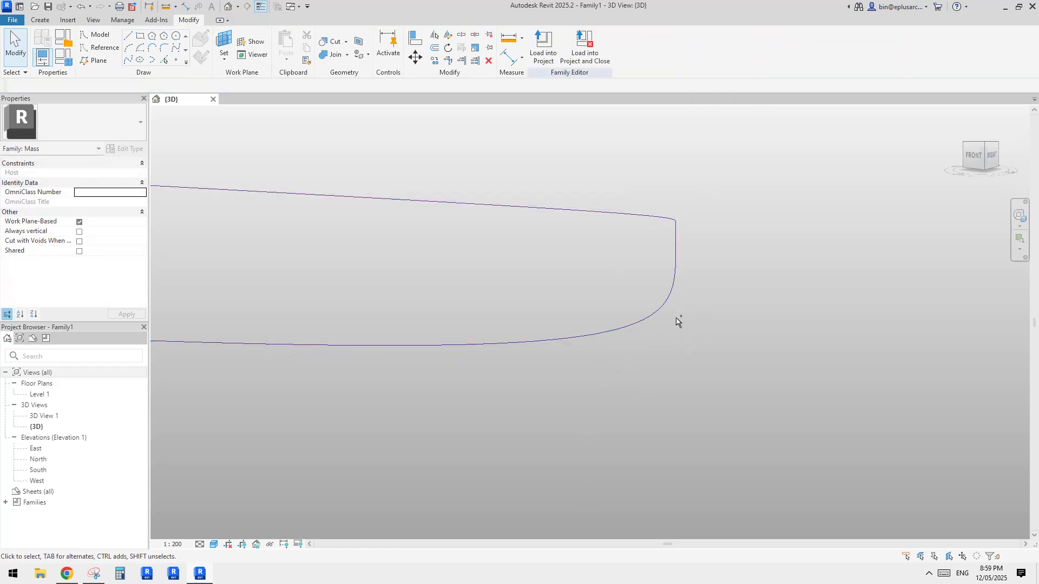
pyautogui.hotkey('ctrl', 'z')
pyautogui.scroll(1, 678, 355)
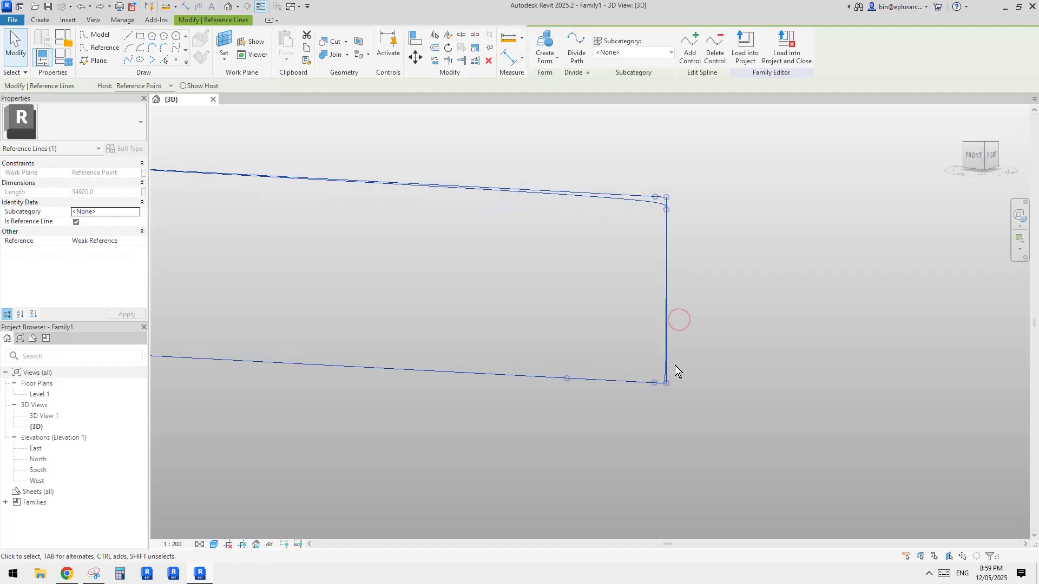
# Add a control point on the spline's vertical edge and move it down towards the lower corner
pyautogui.click(686, 48)
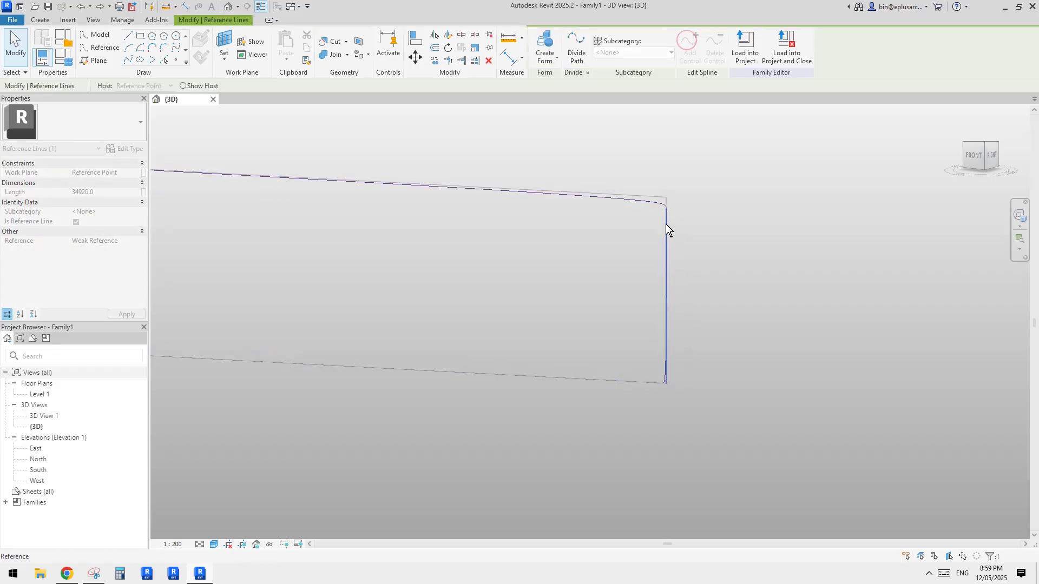
pyautogui.click(673, 349)
pyautogui.moveTo(667, 340)
pyautogui.mouseDown()
pyautogui.moveTo(668, 371)
pyautogui.moveTo(666, 359)
pyautogui.mouseUp()
pyautogui.scroll(3, 663, 363)
pyautogui.scroll(-1, 658, 411)
pyautogui.moveTo(650, 412); pyautogui.dragTo(635, 419, button='middle')
pyautogui.scroll(2, 634, 419)
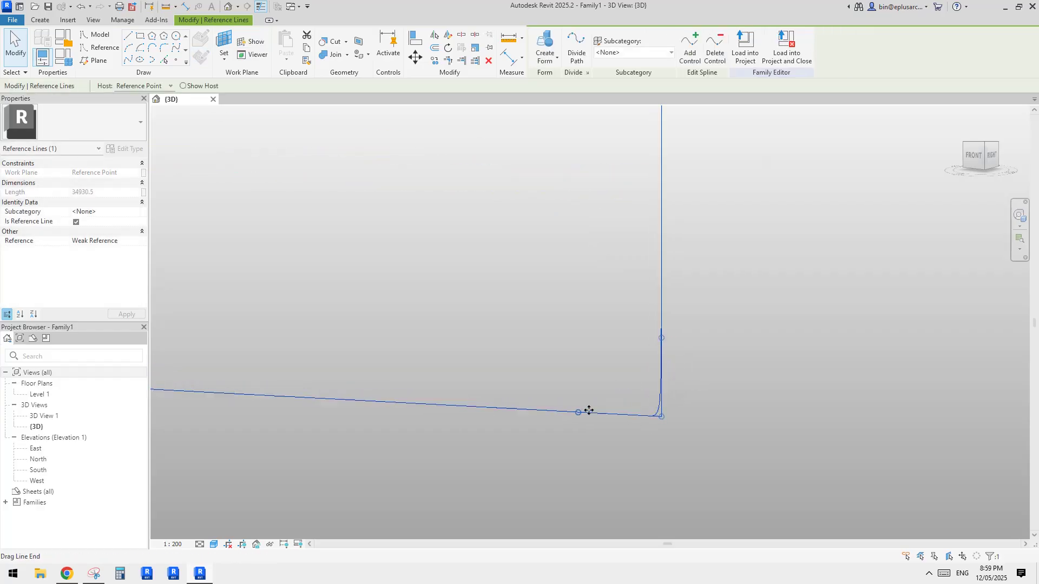
# Add a control point at the spline's upper corner and space the neighbouring points away from it along the top and vertical edges
pyautogui.scroll(-10, 596, 395)
pyautogui.moveTo(588, 387); pyautogui.dragTo(644, 380, button='middle')
pyautogui.scroll(4, 650, 305)
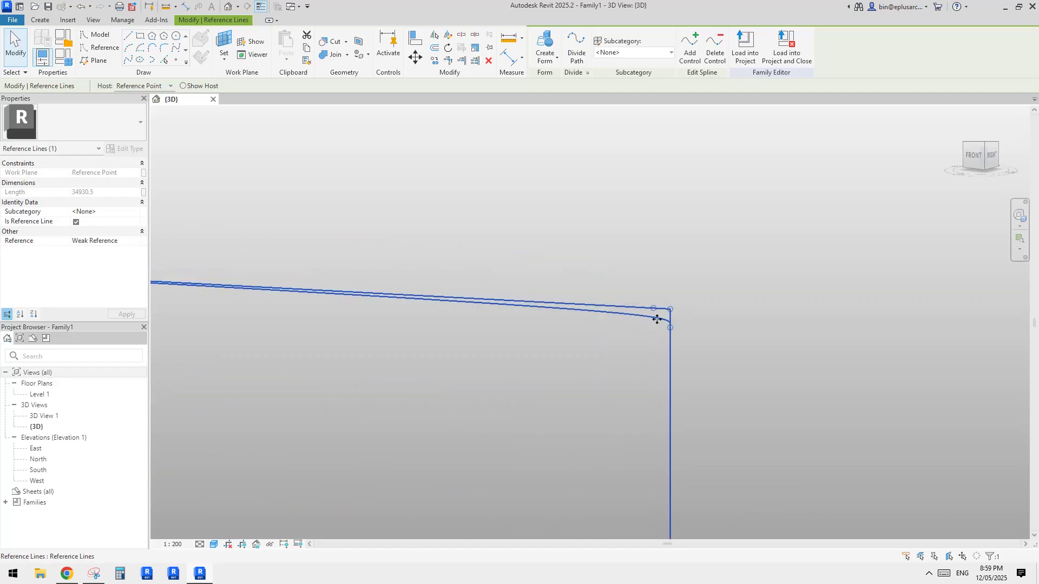
pyautogui.click(689, 48)
pyautogui.moveTo(675, 265); pyautogui.dragTo(675, 280, button='middle')
pyautogui.click(656, 335)
pyautogui.moveTo(665, 328); pyautogui.dragTo(581, 264)
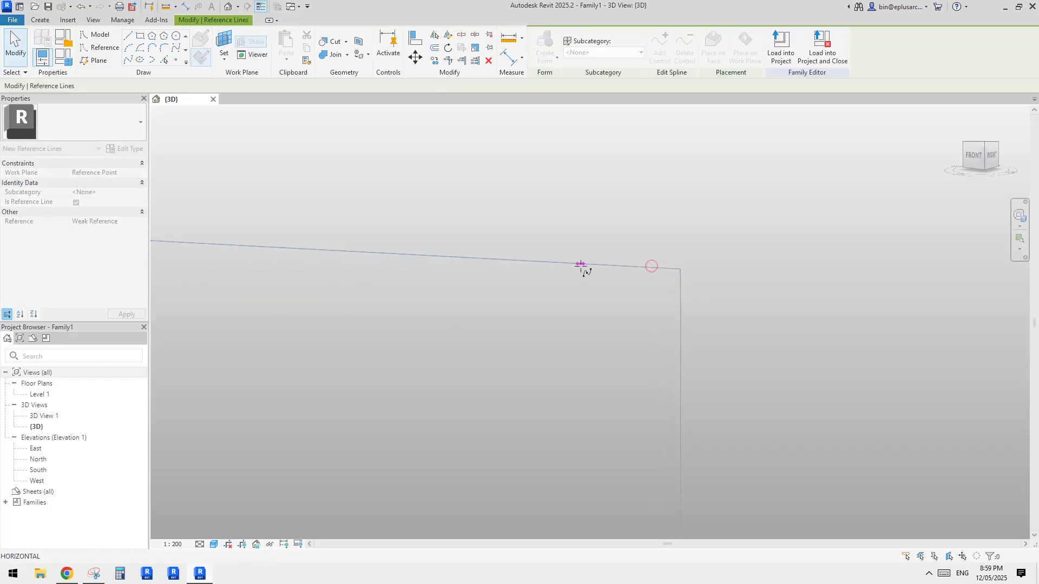
pyautogui.moveTo(670, 269); pyautogui.dragTo(629, 266)
pyautogui.moveTo(680, 301); pyautogui.dragTo(681, 347)
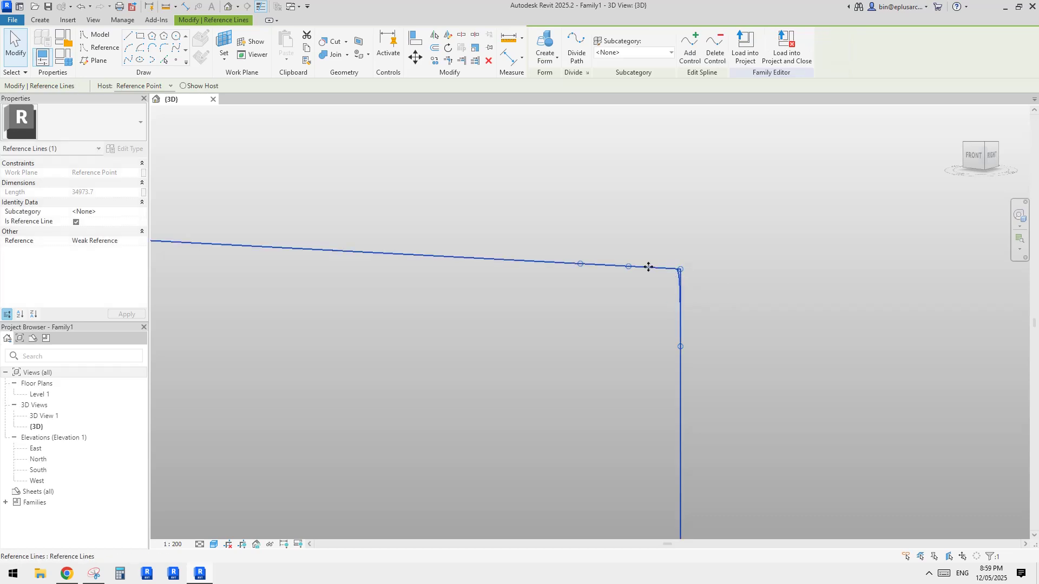
pyautogui.moveTo(680, 271); pyautogui.dragTo(683, 273)
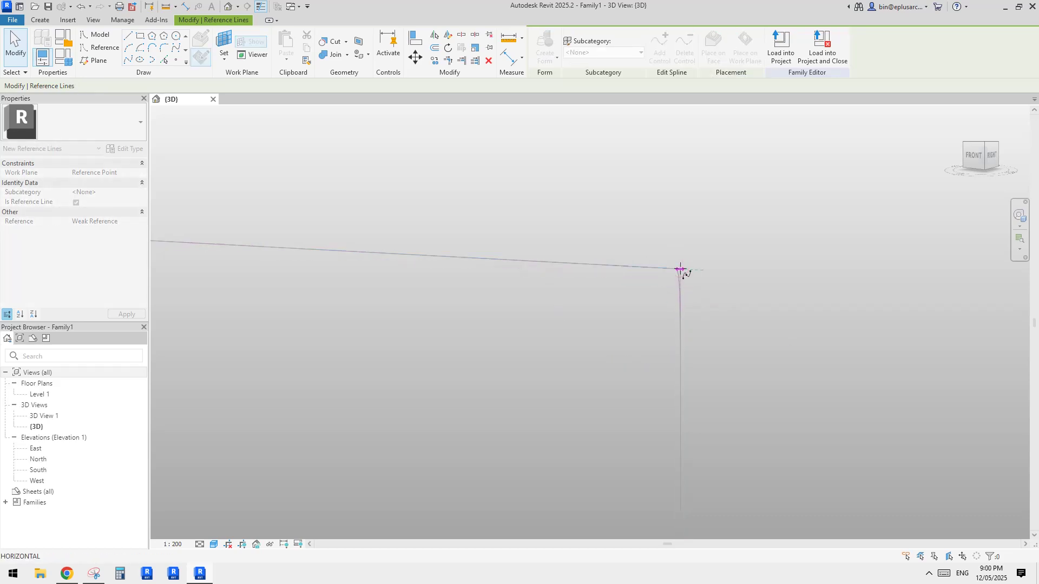
pyautogui.press('Escape')
pyautogui.press('Escape')
# Reselect the spline and shift its top-edge control point slightly farther from the upper corner
pyautogui.moveTo(675, 297); pyautogui.dragTo(681, 250, button='middle')
pyautogui.click(660, 223)
pyautogui.scroll(-4, 573, 229)
pyautogui.moveTo(554, 246); pyautogui.dragTo(628, 236, button='middle')
pyautogui.moveTo(651, 214)
pyautogui.mouseDown()
pyautogui.moveTo(557, 213)
pyautogui.moveTo(638, 214)
pyautogui.mouseUp()
# Move the spline's two bottom-edge control points farther from the lower corner
pyautogui.moveTo(680, 385); pyautogui.dragTo(690, 314, button='middle')
pyautogui.scroll(2, 689, 315)
pyautogui.moveTo(683, 300); pyautogui.dragTo(628, 299)
pyautogui.scroll(-3, 697, 281)
pyautogui.moveTo(717, 196); pyautogui.dragTo(708, 223, button='middle')
pyautogui.scroll(3, 677, 352)
pyautogui.moveTo(633, 375); pyautogui.dragTo(532, 348)
# Raise the lower control point on the vertical edge and shift the inner top-edge control point farther from the upper corner
pyautogui.scroll(-2, 622, 325)
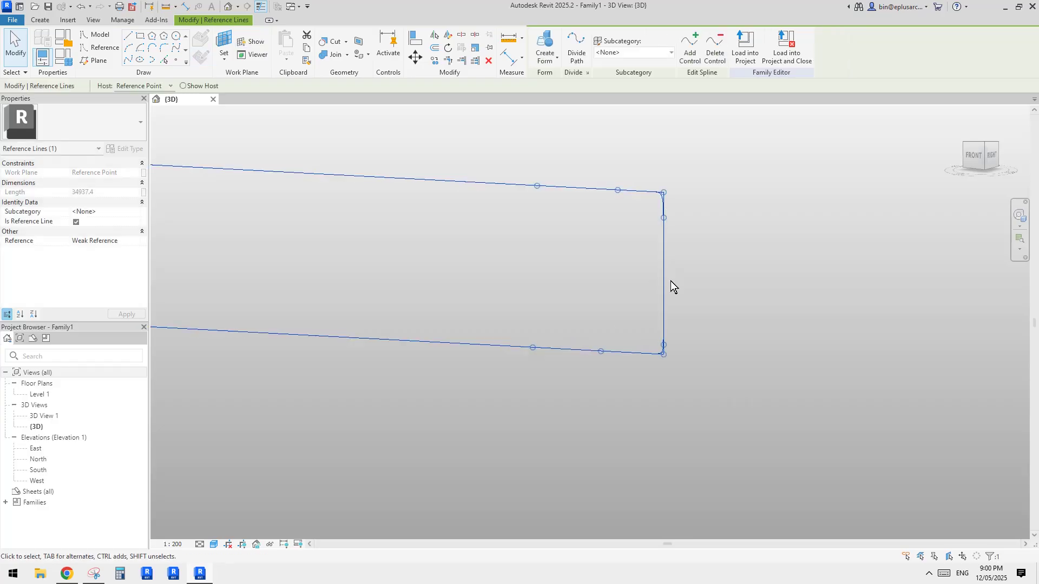
pyautogui.moveTo(664, 344); pyautogui.dragTo(664, 330)
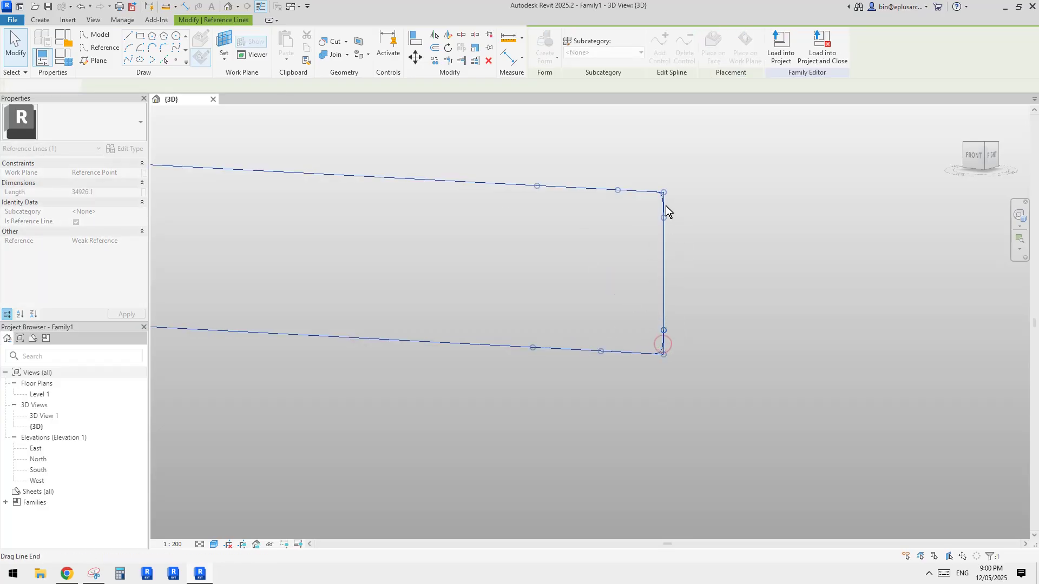
pyautogui.moveTo(617, 192); pyautogui.dragTo(601, 189)
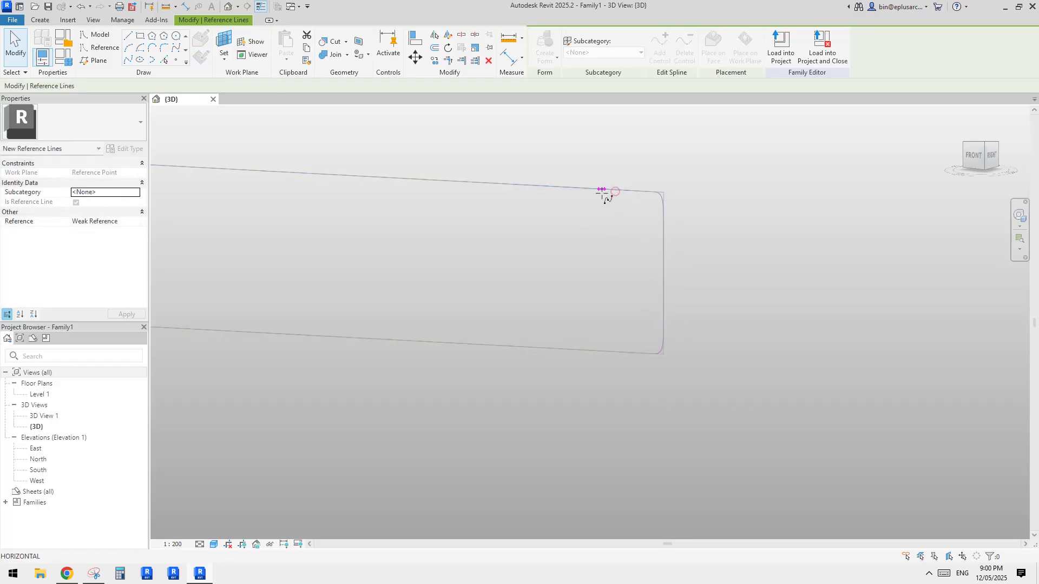
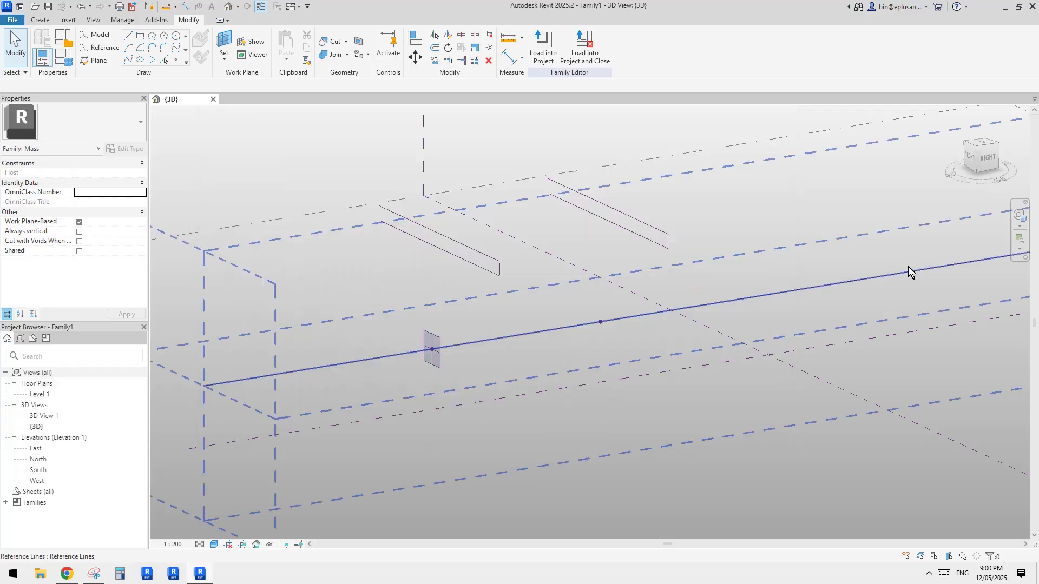
# Check the Reddit reference image, and rotate the second U-shaped spline about 8° downward around its open end
pyautogui.moveTo(629, 301); pyautogui.dragTo(663, 260, button='middle')
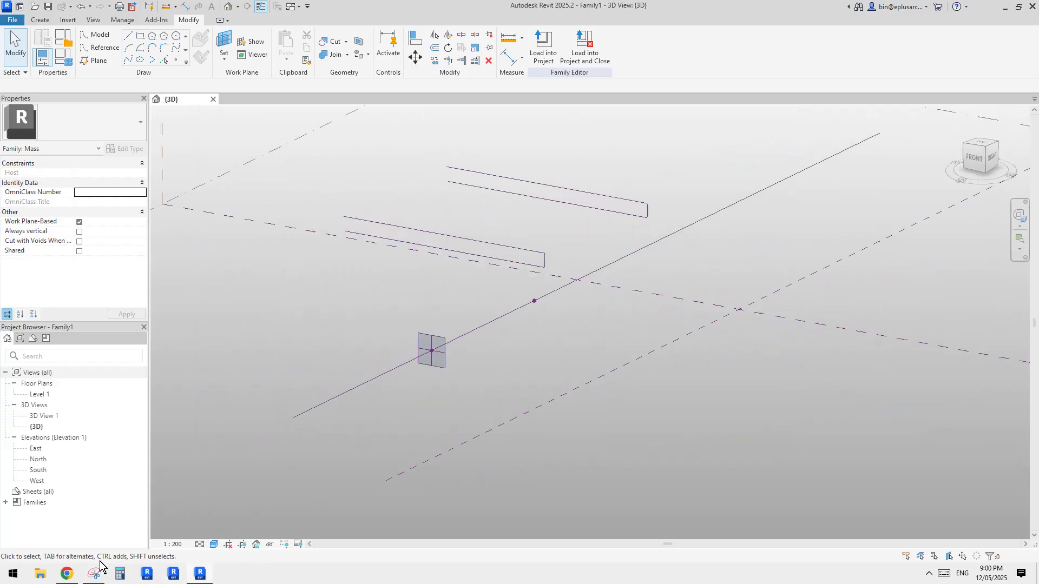
pyautogui.click(67, 575)
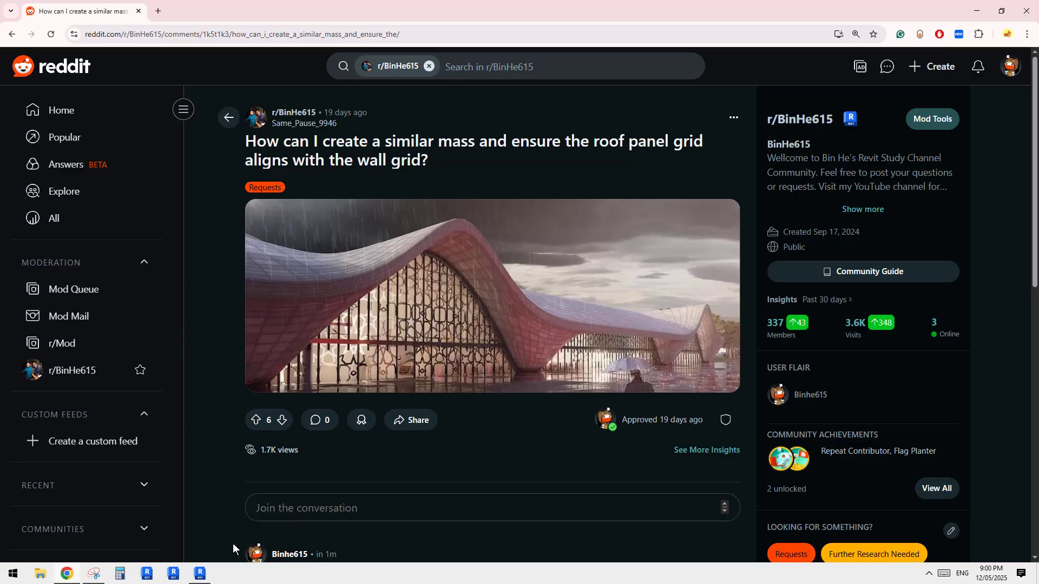
pyautogui.click(200, 574)
pyautogui.click(628, 216)
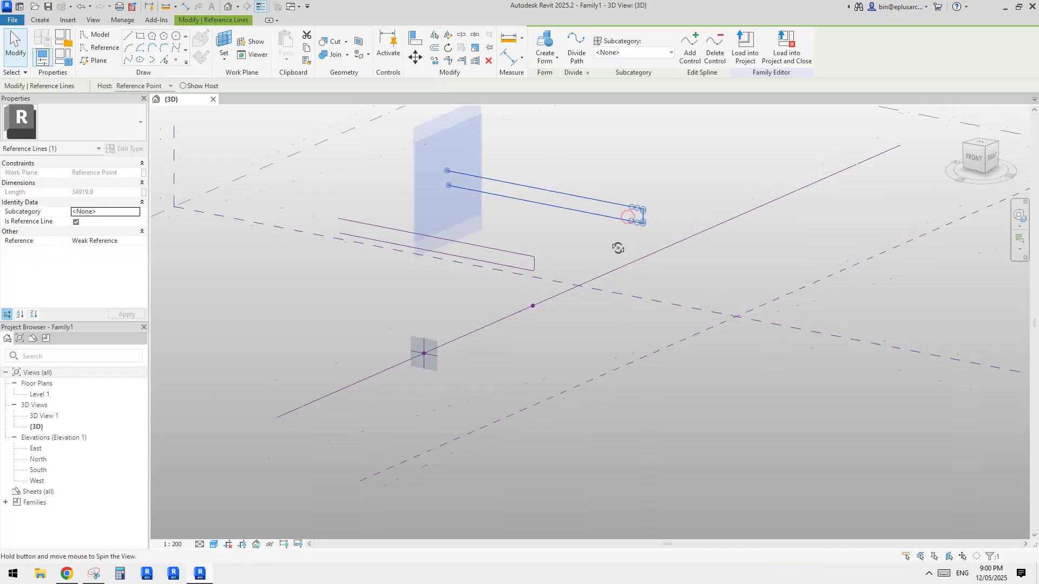
pyautogui.keyDown('shift'); pyautogui.moveTo(618, 248); pyautogui.dragTo(531, 220, button='middle'); pyautogui.keyUp('shift')
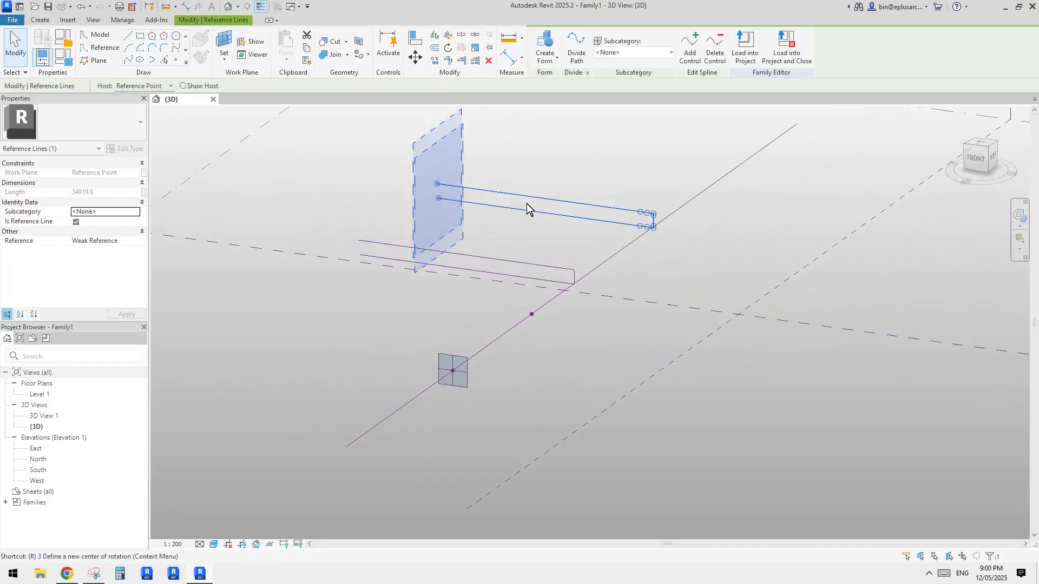
pyautogui.press('r')
pyautogui.press('o')
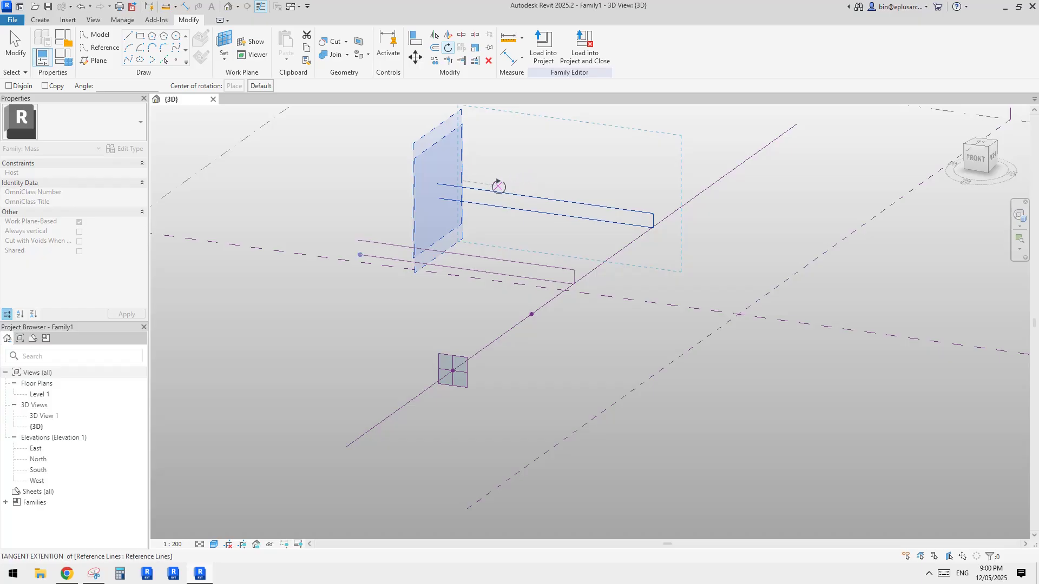
pyautogui.keyDown('shift'); pyautogui.moveTo(529, 205); pyautogui.dragTo(483, 197, button='middle'); pyautogui.keyUp('shift')
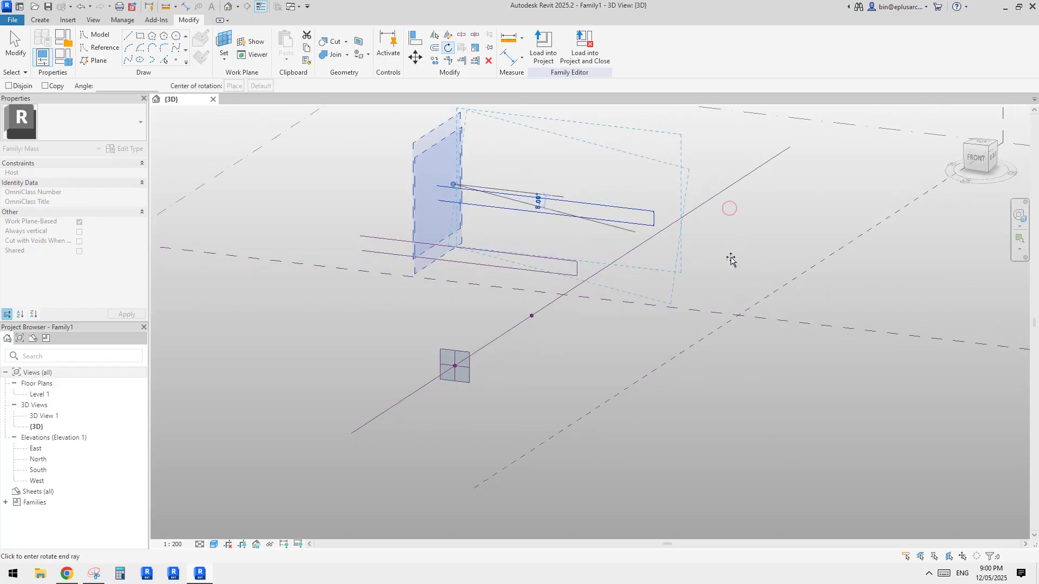
pyautogui.press('Escape')
pyautogui.press('Escape')
# Add a control point midway along the second spline's lower edge and pull it down to its reference point on the reference line
pyautogui.keyDown('shift'); pyautogui.moveTo(712, 206); pyautogui.dragTo(518, 270, button='middle'); pyautogui.keyUp('shift')
pyautogui.click(564, 229)
pyautogui.scroll(2, 543, 246)
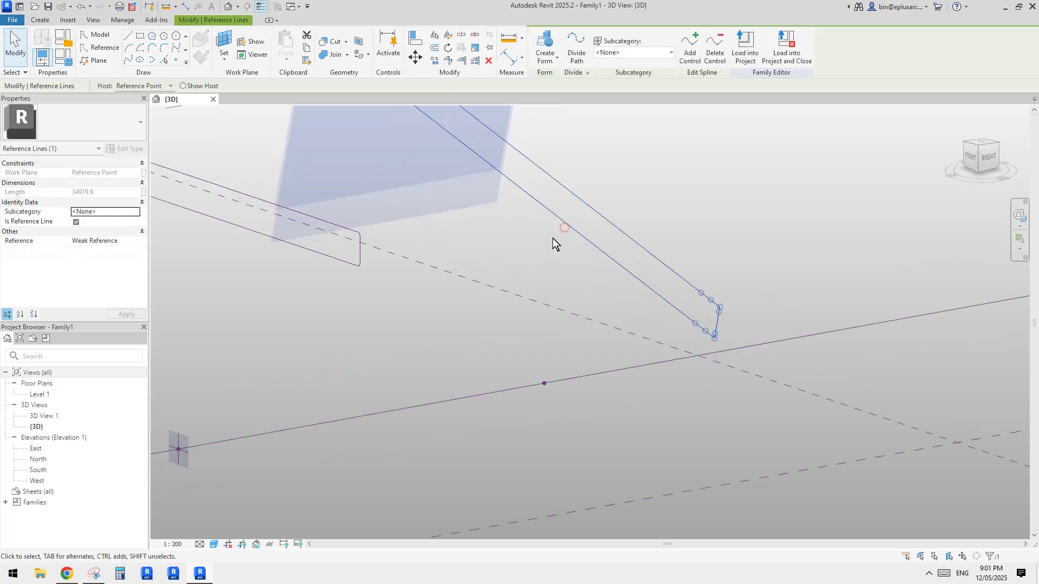
pyautogui.keyDown('shift'); pyautogui.moveTo(553, 238); pyautogui.dragTo(615, 271, button='middle'); pyautogui.keyUp('shift')
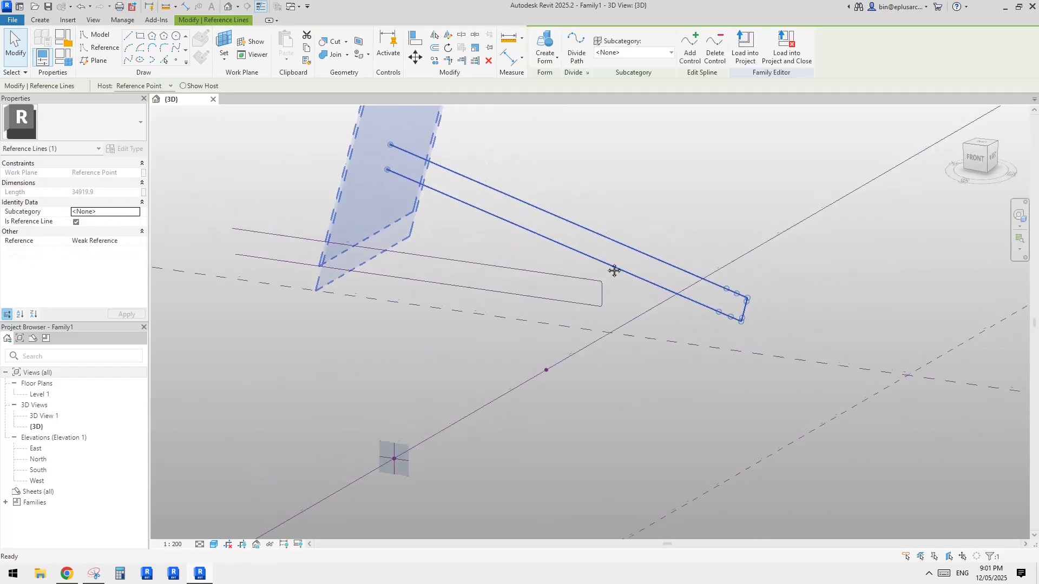
pyautogui.click(694, 53)
pyautogui.click(570, 247)
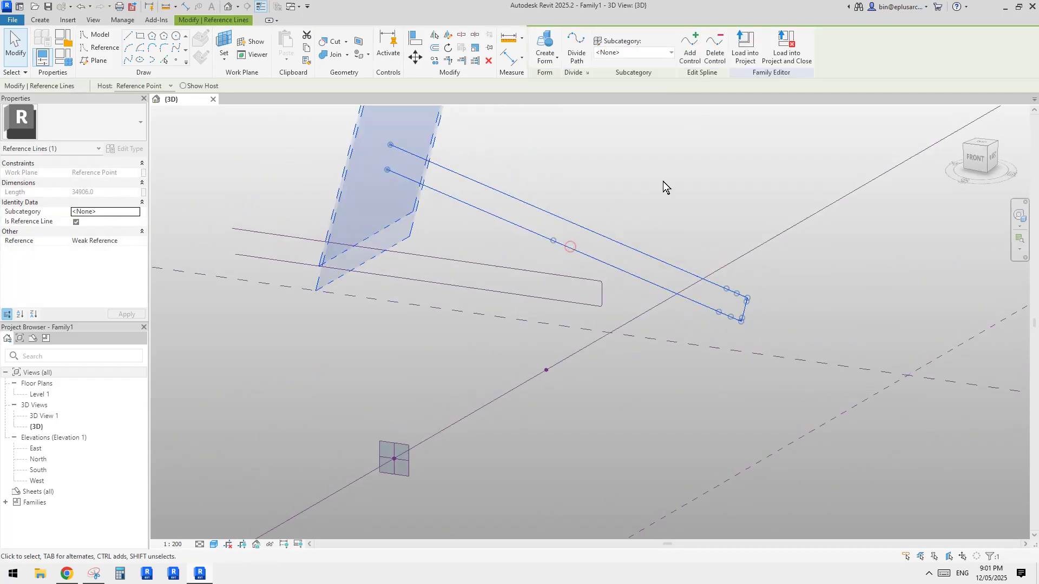
pyautogui.moveTo(551, 274); pyautogui.dragTo(547, 368)
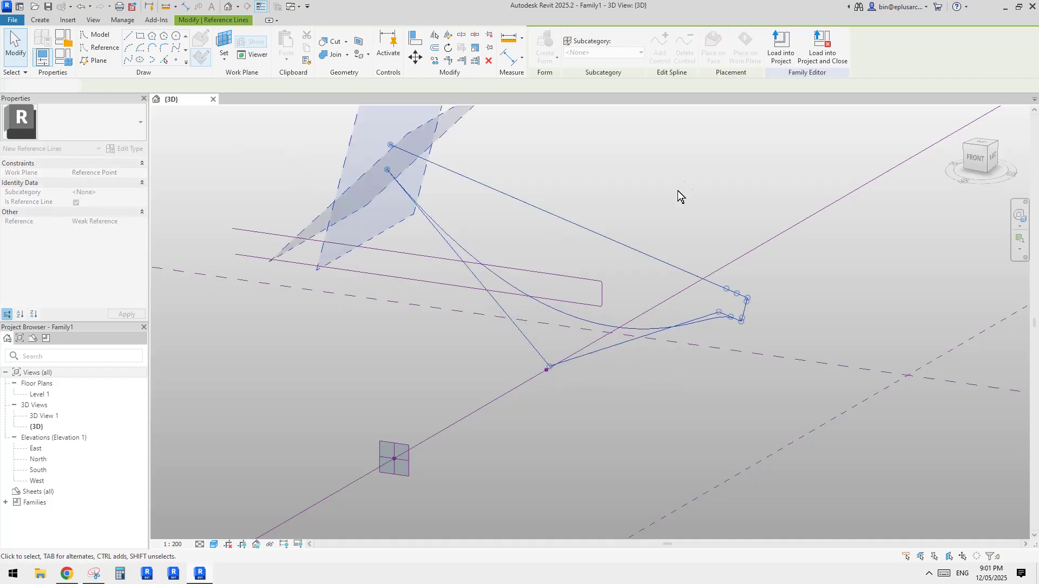
# Add one spline control point on each side of the dip, about midway along its two sloping chords
pyautogui.keyDown('shift'); pyautogui.moveTo(679, 192); pyautogui.dragTo(650, 200, button='middle'); pyautogui.keyUp('shift')
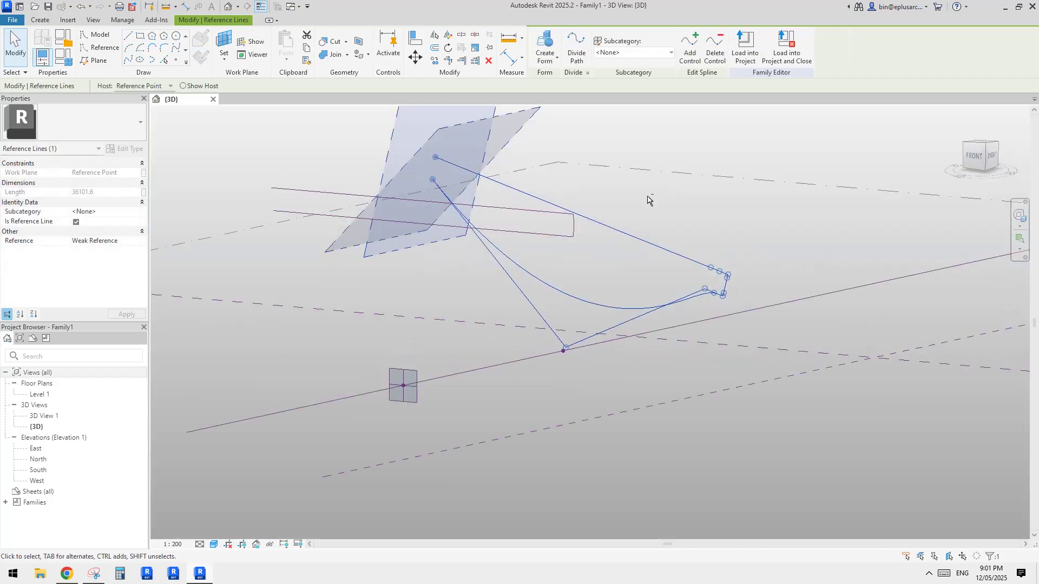
pyautogui.click(689, 51)
pyautogui.click(618, 327)
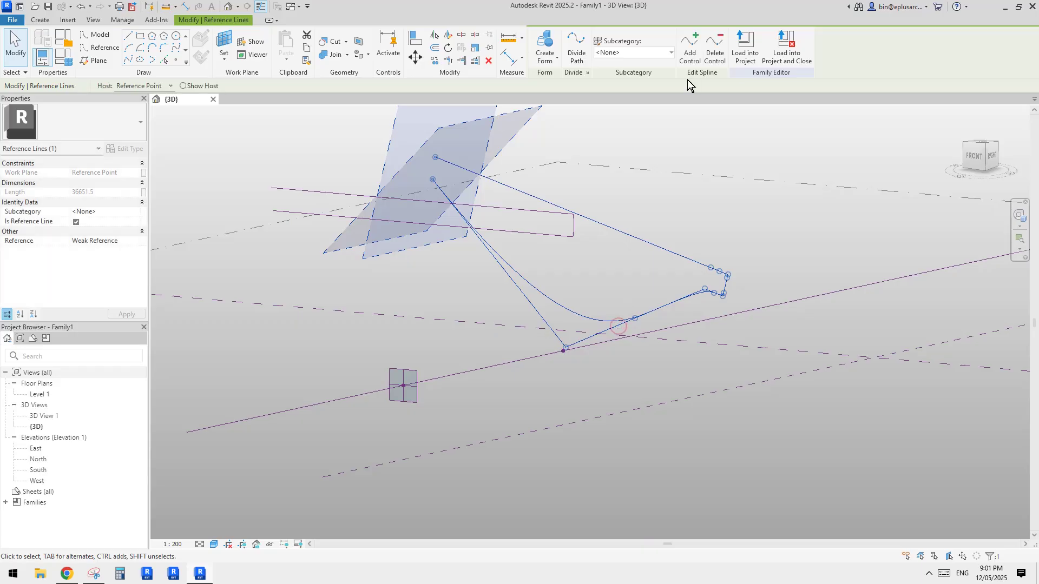
pyautogui.click(514, 285)
# Compare the dip with the annotated reference snip and add two more control points closer to its lowest point, one per side
pyautogui.scroll(-1, 721, 278)
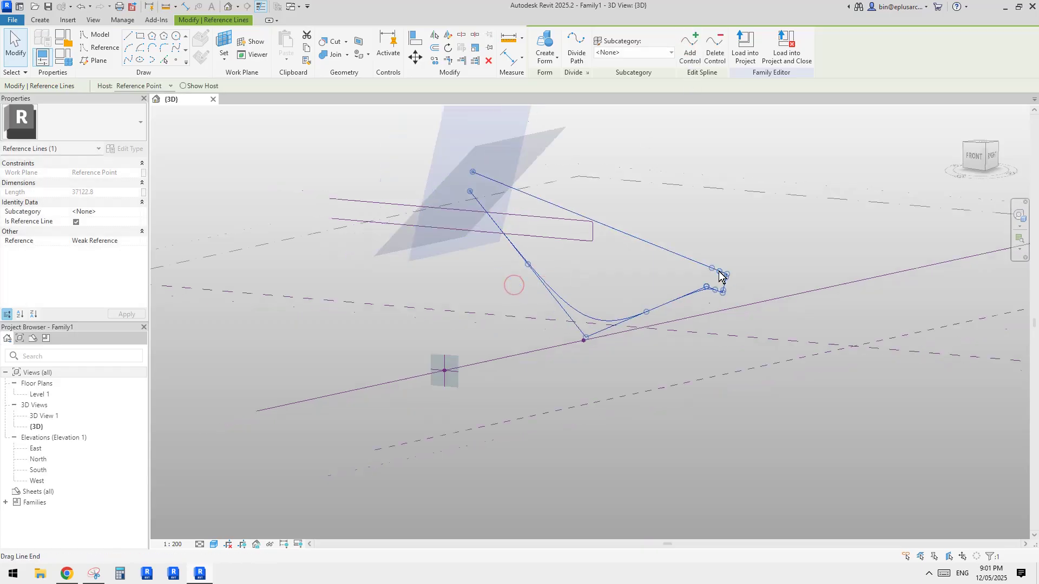
pyautogui.keyDown('shift'); pyautogui.moveTo(721, 278); pyautogui.dragTo(644, 262, button='middle'); pyautogui.keyUp('shift')
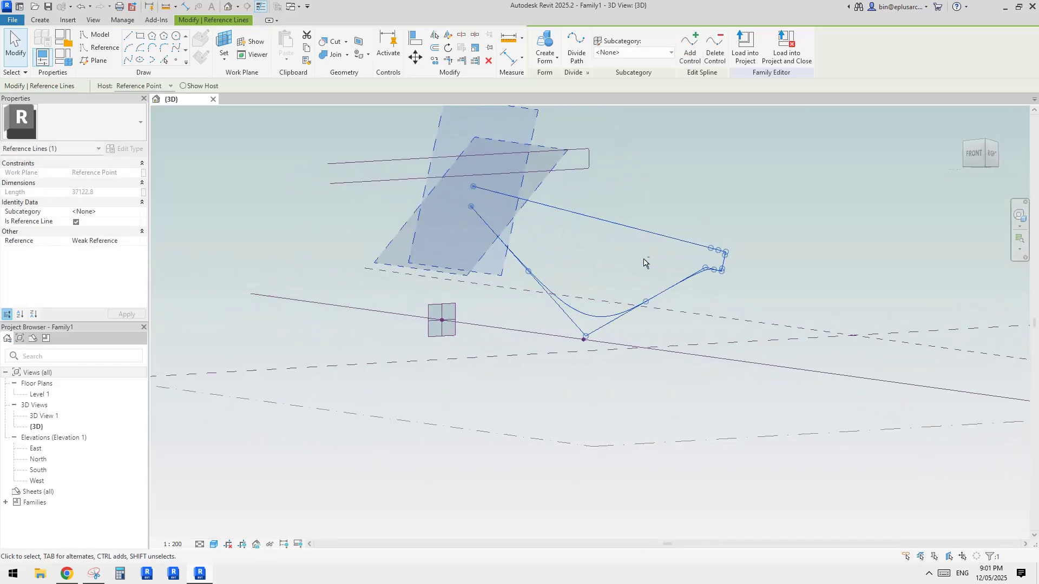
pyautogui.click(94, 576)
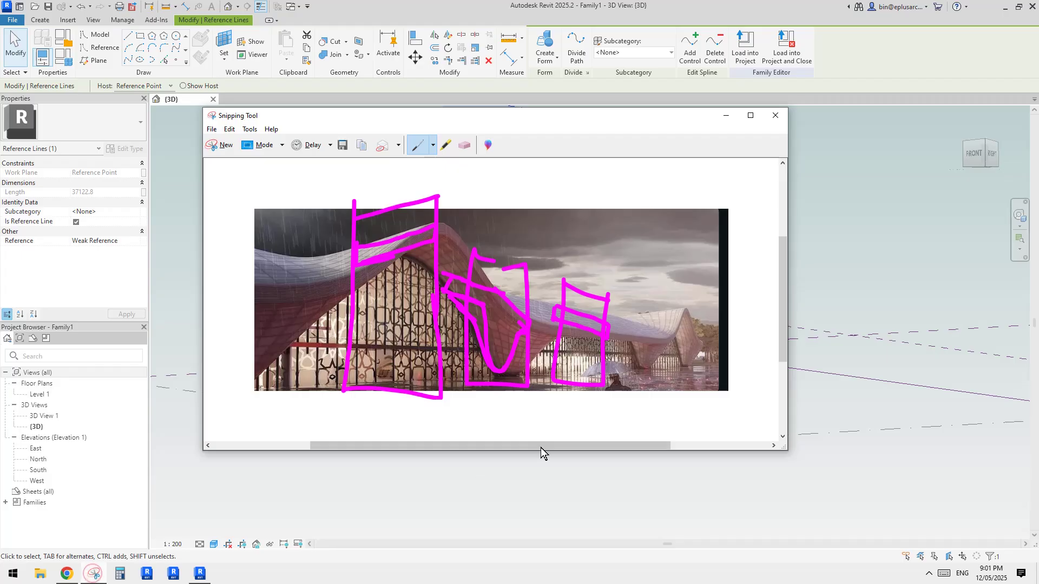
pyautogui.click(551, 466)
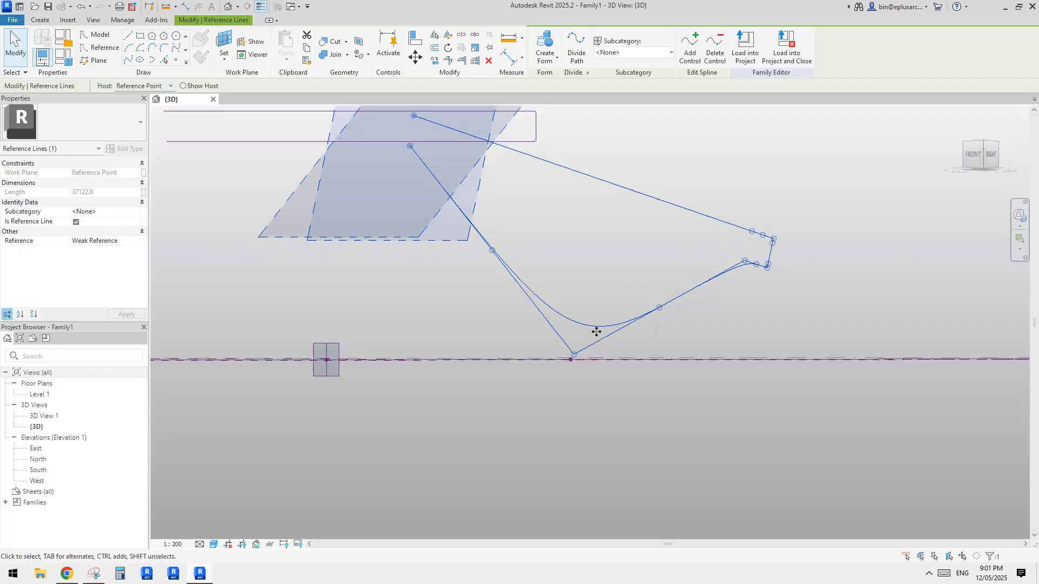
pyautogui.keyDown('shift'); pyautogui.moveTo(596, 332); pyautogui.dragTo(606, 347, button='middle'); pyautogui.keyUp('shift')
pyautogui.keyDown('shift'); pyautogui.moveTo(573, 313); pyautogui.dragTo(606, 331, button='middle'); pyautogui.keyUp('shift')
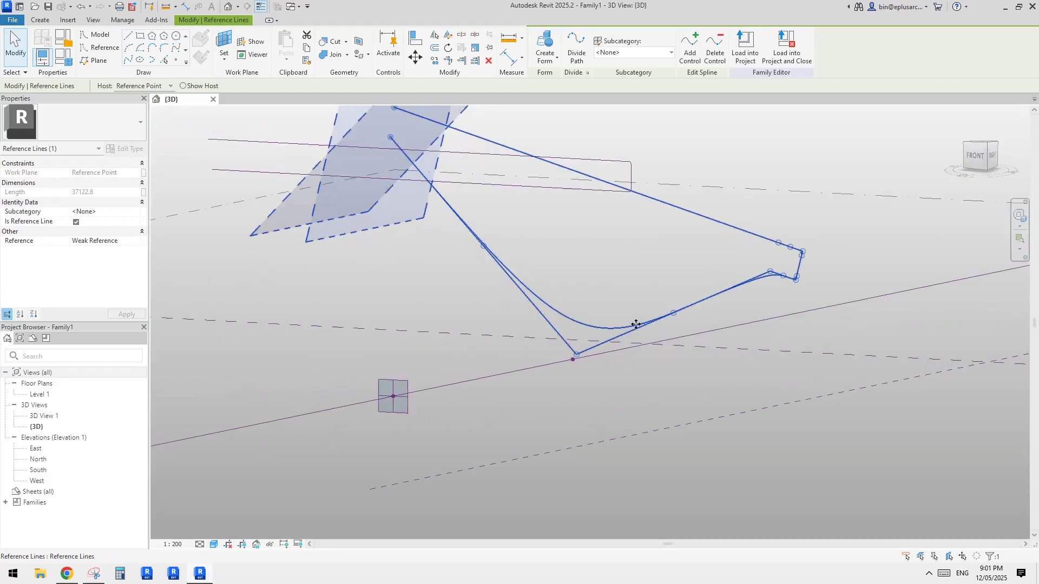
pyautogui.click(686, 54)
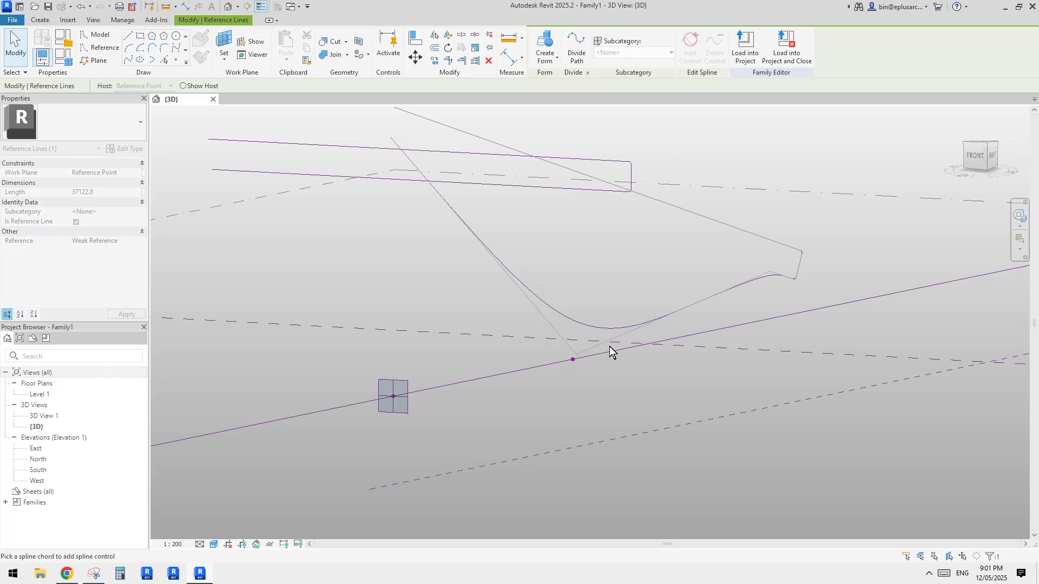
pyautogui.click(610, 342)
pyautogui.click(689, 49)
pyautogui.click(541, 310)
pyautogui.press('Escape')
# Lower the spline's lowest control point slightly so the curve meets the reference point on the reference line
pyautogui.scroll(1, 621, 329)
pyautogui.moveTo(620, 341); pyautogui.dragTo(576, 297, button='middle')
pyautogui.click(575, 294)
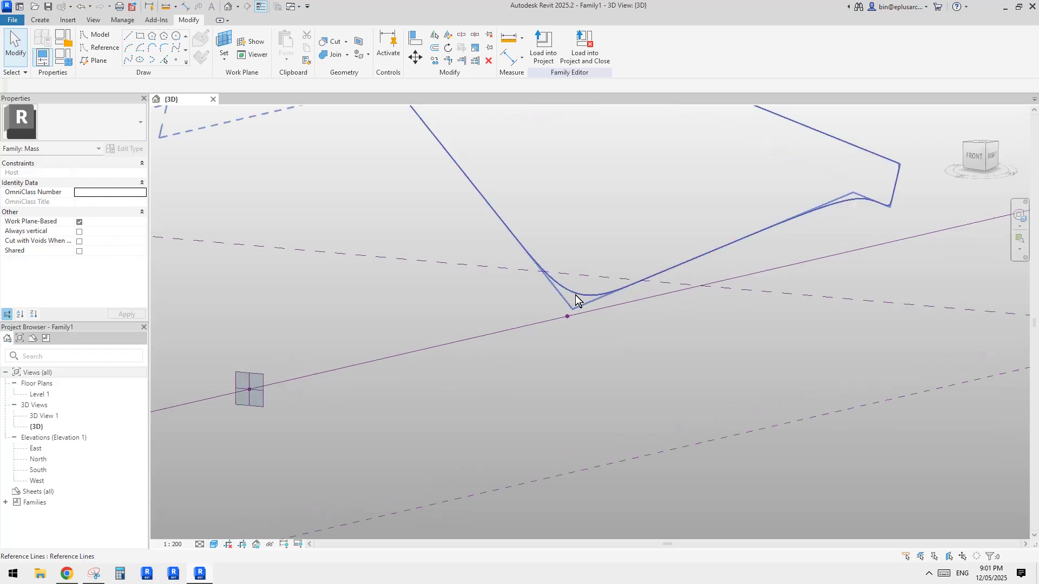
pyautogui.moveTo(565, 331)
pyautogui.mouseDown()
pyautogui.moveTo(561, 345)
pyautogui.moveTo(554, 338)
pyautogui.mouseUp()
pyautogui.press('Escape')
# Compare the dipped profile from several angles with the annotated snip and the Reddit reference image
pyautogui.scroll(-3, 550, 244)
pyautogui.keyDown('shift'); pyautogui.moveTo(550, 245); pyautogui.dragTo(306, 407, button='middle'); pyautogui.keyUp('shift')
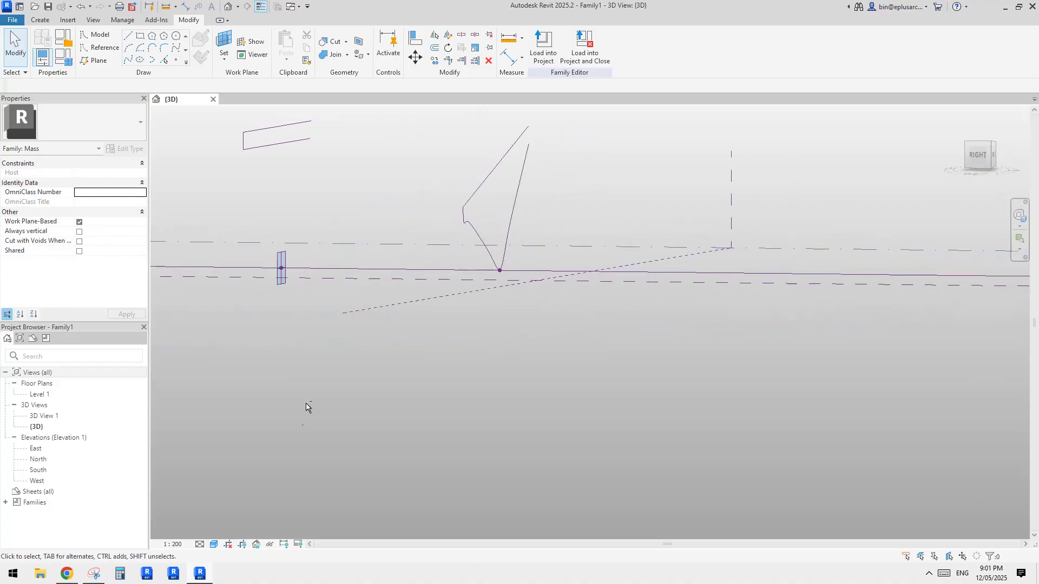
pyautogui.click(93, 577)
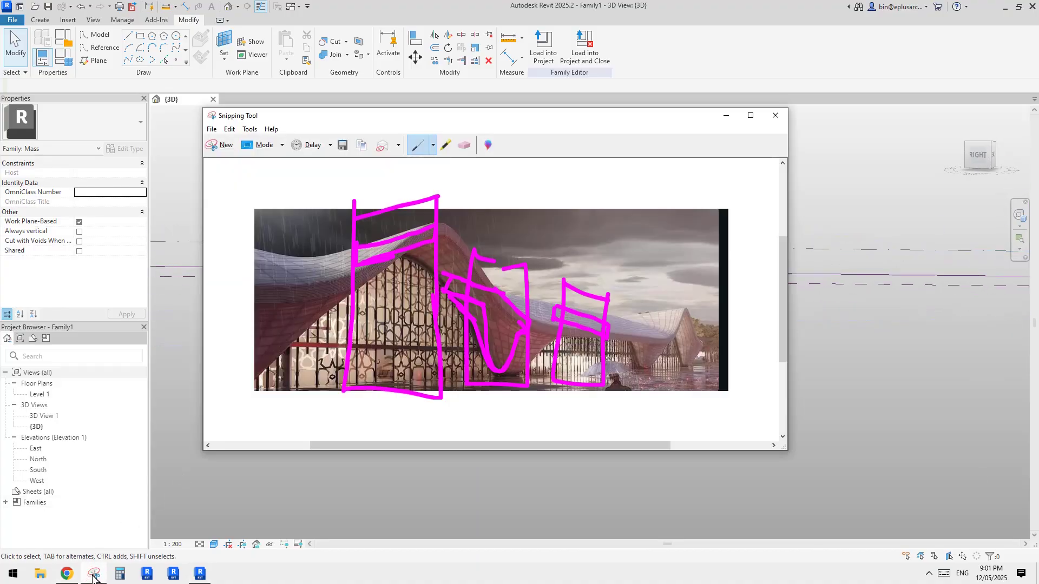
pyautogui.click(200, 573)
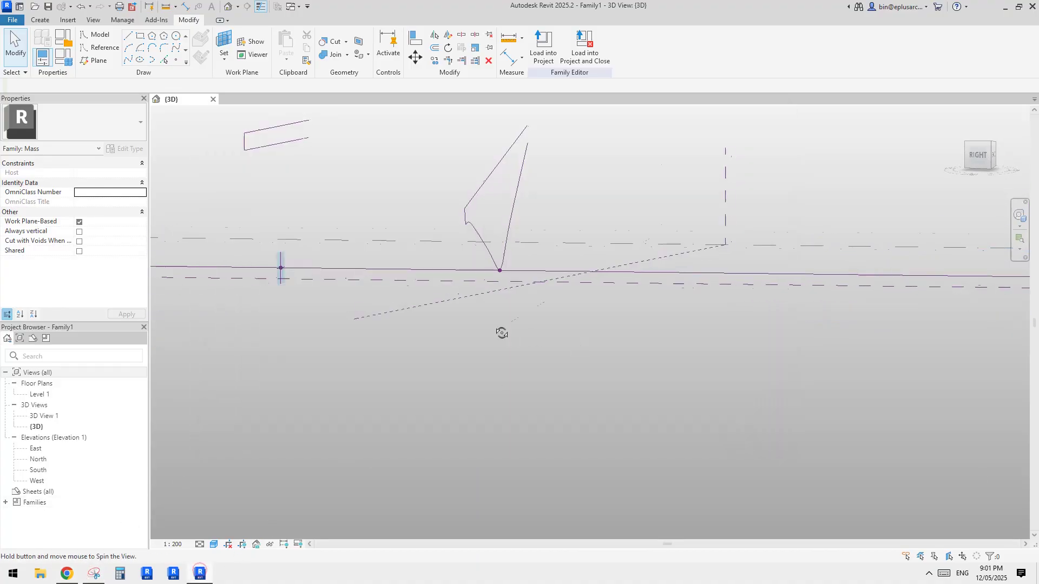
pyautogui.keyDown('shift'); pyautogui.moveTo(498, 331); pyautogui.dragTo(527, 309, button='middle'); pyautogui.keyUp('shift')
pyautogui.click(67, 574)
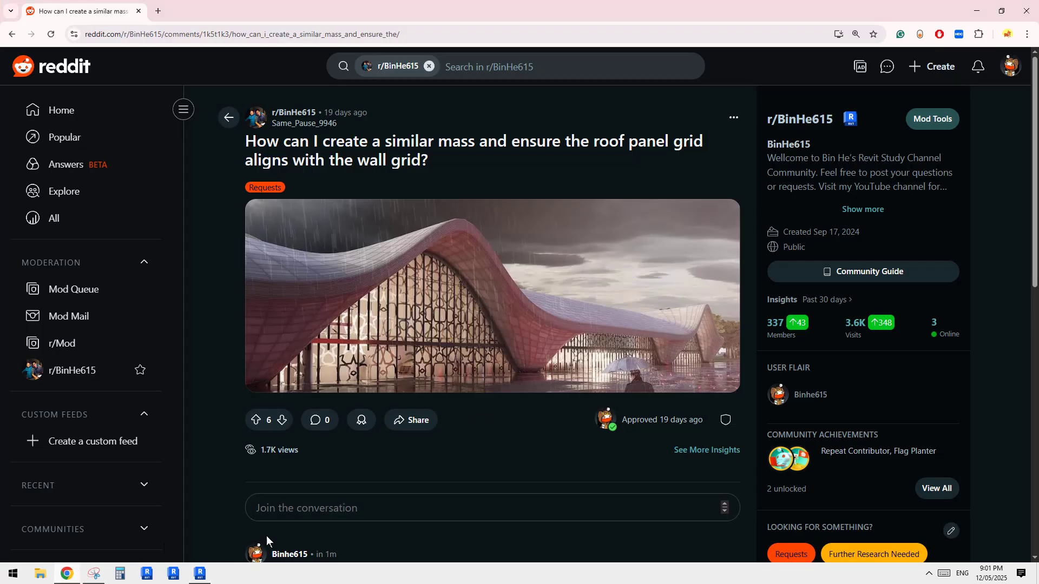
pyautogui.click(200, 574)
pyautogui.keyDown('shift'); pyautogui.moveTo(544, 347); pyautogui.dragTo(597, 344, button='middle'); pyautogui.keyUp('shift')
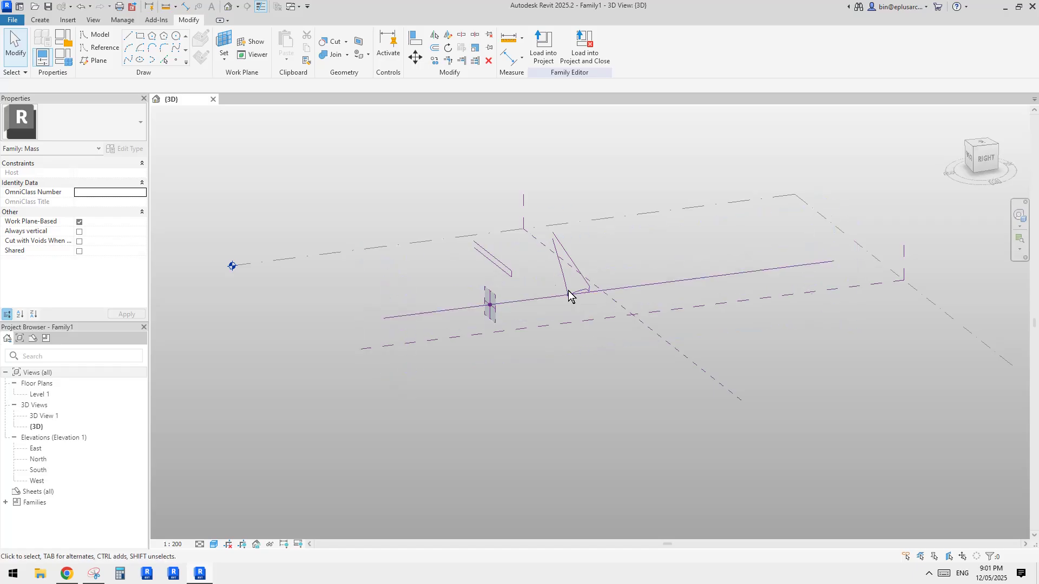
# Copy the dipped spline together with its reference point farther along the direction of the reference line
pyautogui.moveTo(568, 297)
pyautogui.keyDown('shift'); pyautogui.mouseDown(button='middle')
pyautogui.moveTo(608, 302)
pyautogui.moveTo(584, 324)
pyautogui.moveTo(583, 306)
pyautogui.moveTo(552, 297)
pyautogui.moveTo(563, 283)
pyautogui.mouseUp(button='middle'); pyautogui.keyUp('shift')
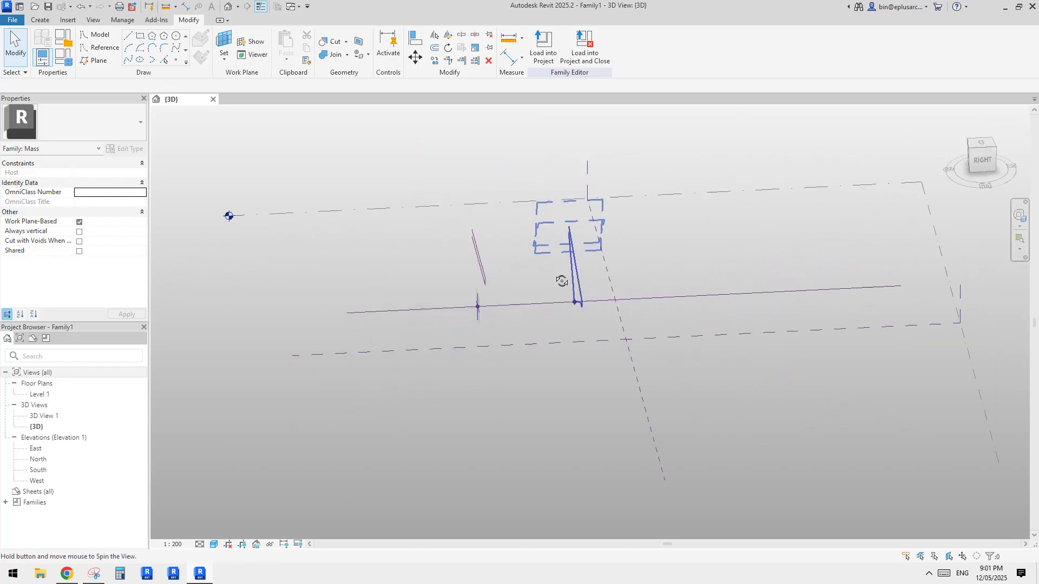
pyautogui.moveTo(516, 169); pyautogui.dragTo(635, 353)
pyautogui.press('c')
pyautogui.press('o')
pyautogui.click(573, 317)
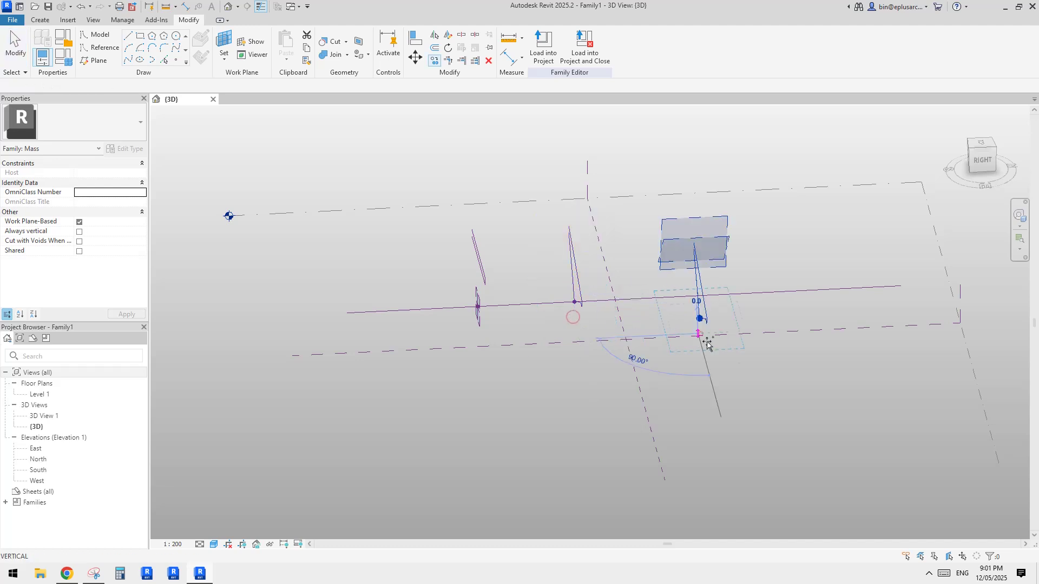
pyautogui.click(698, 333)
pyautogui.press('Escape')
# Rehost the copied profile's reference point onto the reference line, beyond the original dipped profile
pyautogui.scroll(2, 696, 335)
pyautogui.keyDown('shift'); pyautogui.moveTo(703, 331); pyautogui.dragTo(726, 332, button='middle'); pyautogui.keyUp('shift')
pyautogui.click(714, 300)
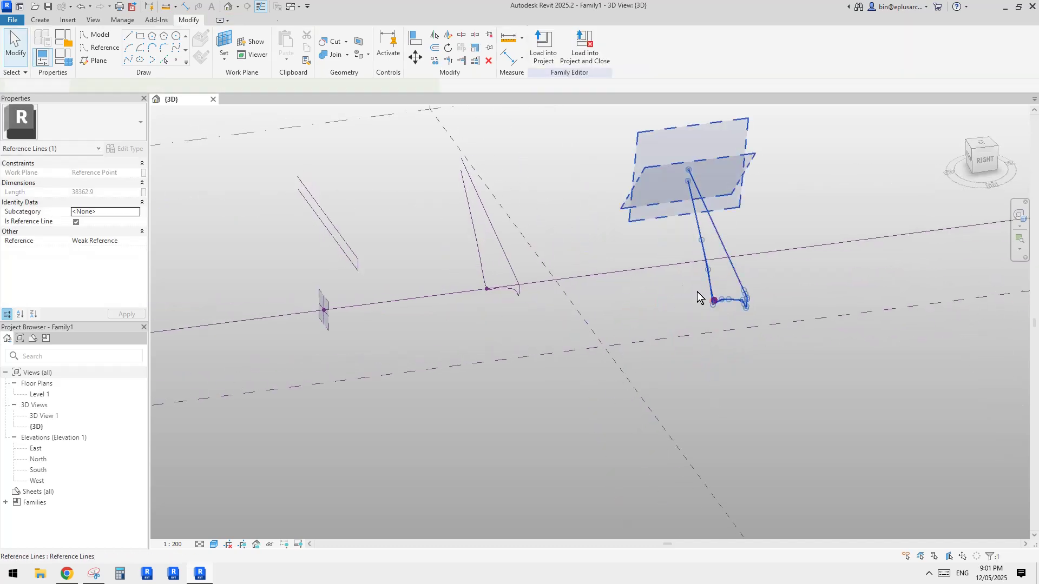
pyautogui.click(569, 54)
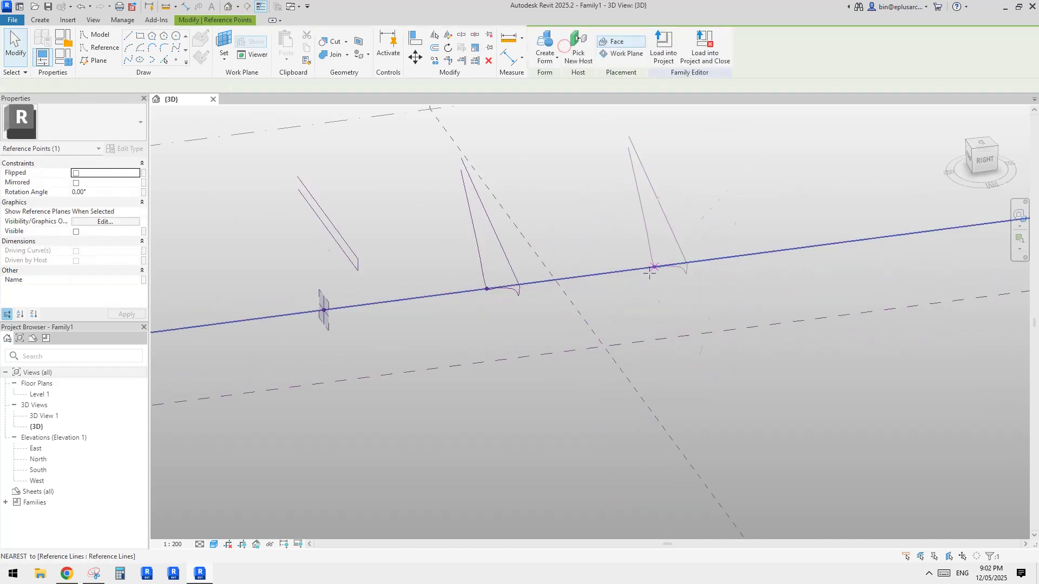
pyautogui.click(624, 271)
pyautogui.moveTo(623, 270)
pyautogui.keyDown('shift'); pyautogui.mouseDown(button='middle')
pyautogui.moveTo(585, 266)
pyautogui.moveTo(628, 286)
pyautogui.mouseUp(button='middle'); pyautogui.keyUp('shift')
pyautogui.click(625, 278)
pyautogui.press('Escape')
# Check the annotated snip, and delete the five control points forming the dip in the copied profile so its lower edge becomes straight
pyautogui.click(93, 573)
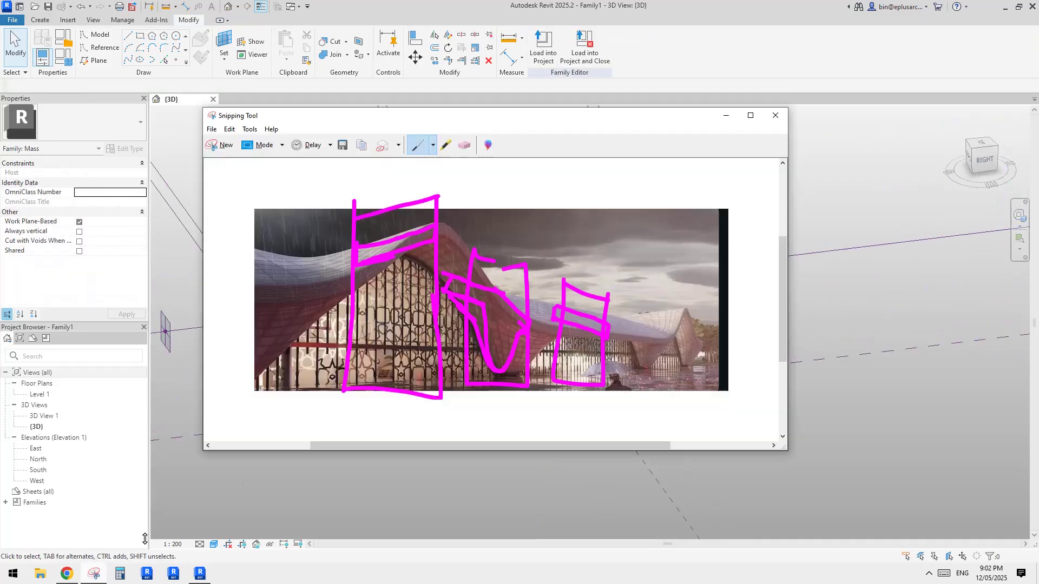
pyautogui.click(895, 389)
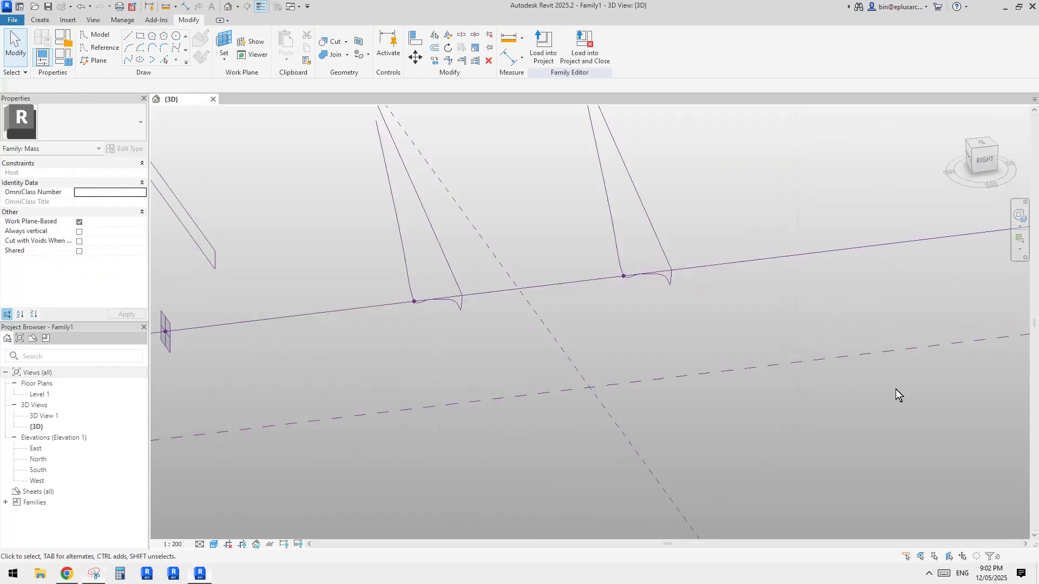
pyautogui.keyDown('shift'); pyautogui.moveTo(640, 267); pyautogui.dragTo(670, 269, button='middle'); pyautogui.keyUp('shift')
pyautogui.scroll(1, 645, 251)
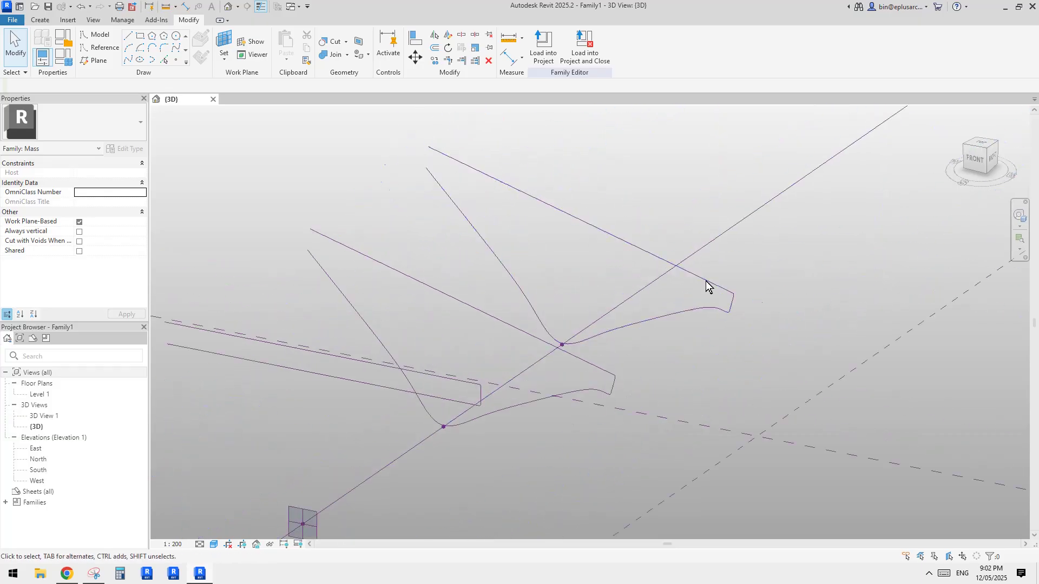
pyautogui.click(643, 325)
pyautogui.keyDown('shift'); pyautogui.moveTo(633, 327); pyautogui.dragTo(638, 321, button='middle'); pyautogui.keyUp('shift')
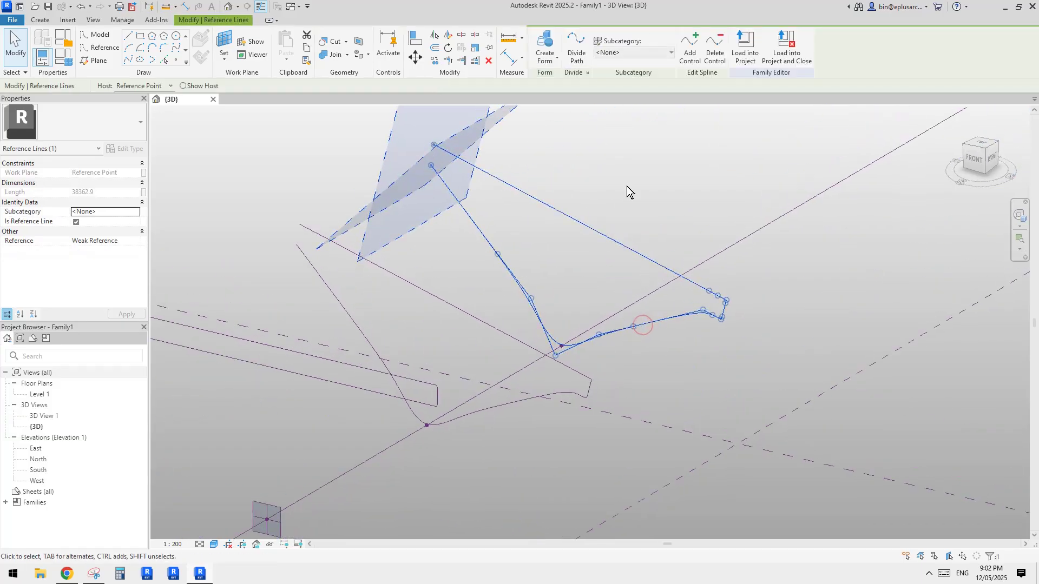
pyautogui.click(714, 51)
pyautogui.click(560, 358)
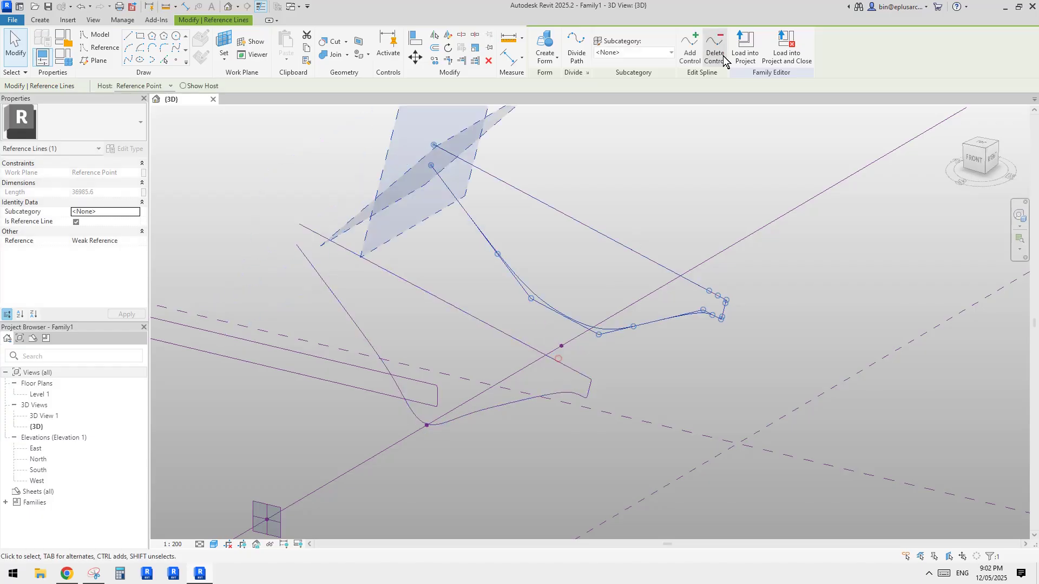
pyautogui.click(716, 46)
pyautogui.click(598, 334)
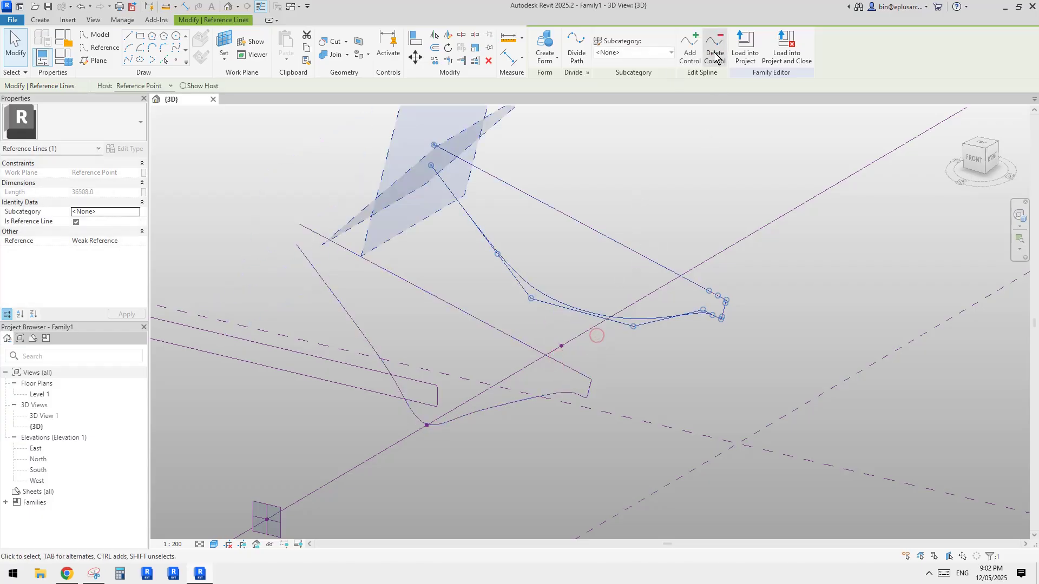
pyautogui.click(530, 298)
pyautogui.click(714, 52)
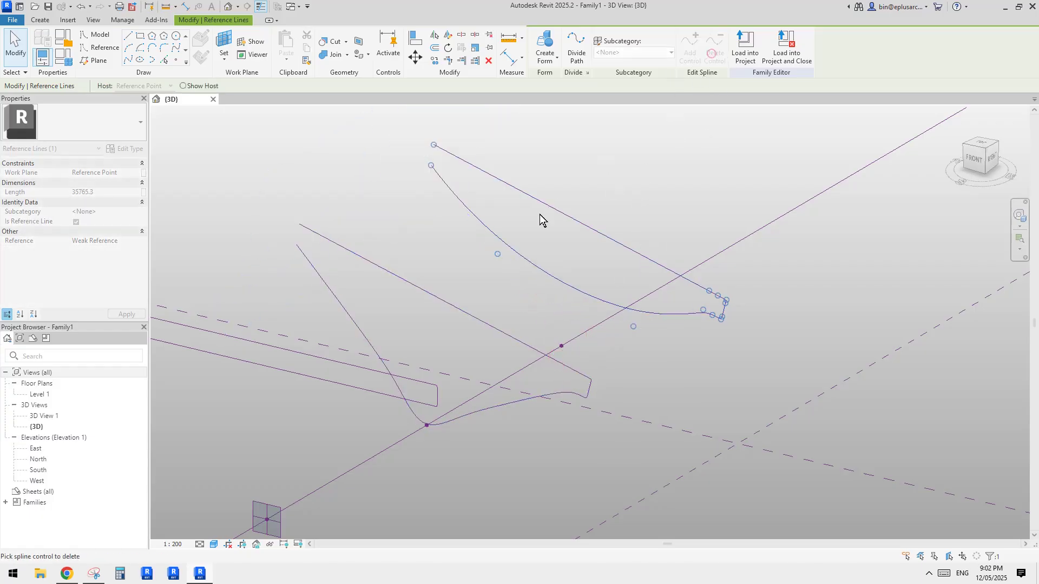
pyautogui.click(498, 253)
pyautogui.click(632, 326)
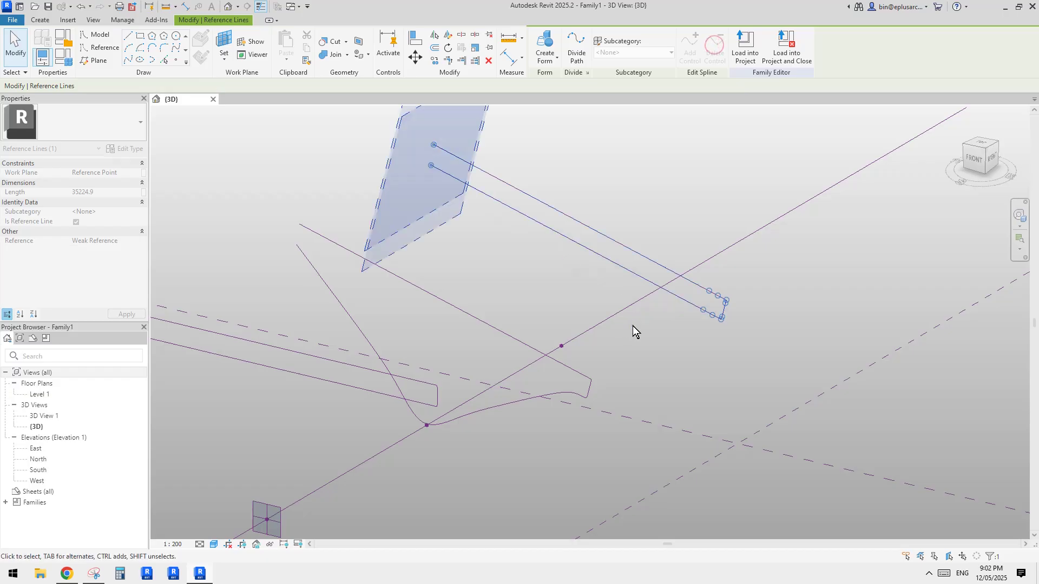
pyautogui.press('Escape')
# Create a solid form through the two straight profiles and the dipped profile between them
pyautogui.keyDown('shift'); pyautogui.moveTo(684, 326); pyautogui.dragTo(718, 290, button='middle'); pyautogui.keyUp('shift')
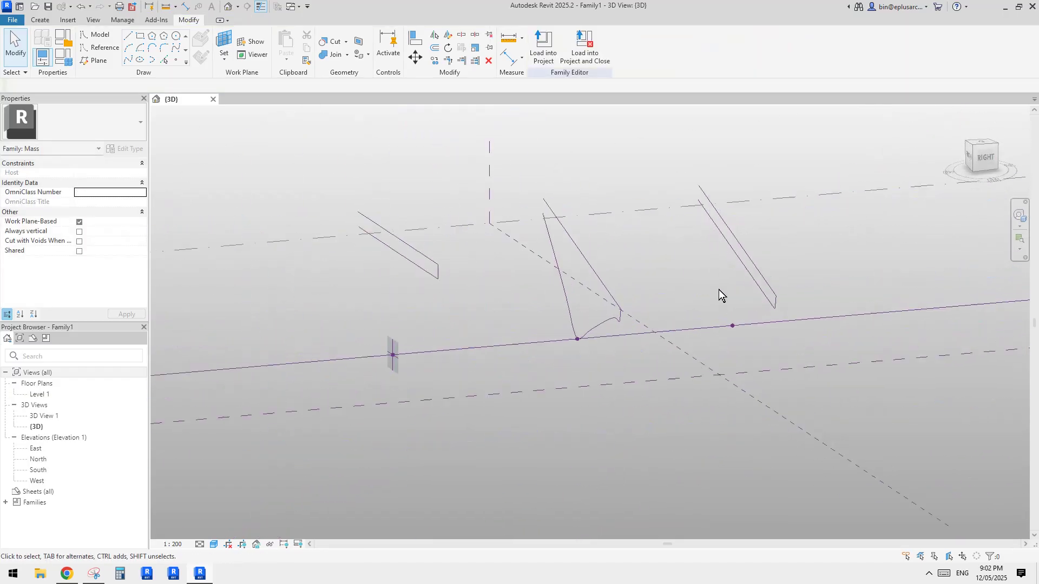
pyautogui.click(737, 268)
pyautogui.keyDown('ctrl'); pyautogui.click(608, 292); pyautogui.keyUp('ctrl')
pyautogui.keyDown('ctrl'); pyautogui.click(424, 260); pyautogui.keyUp('ctrl')
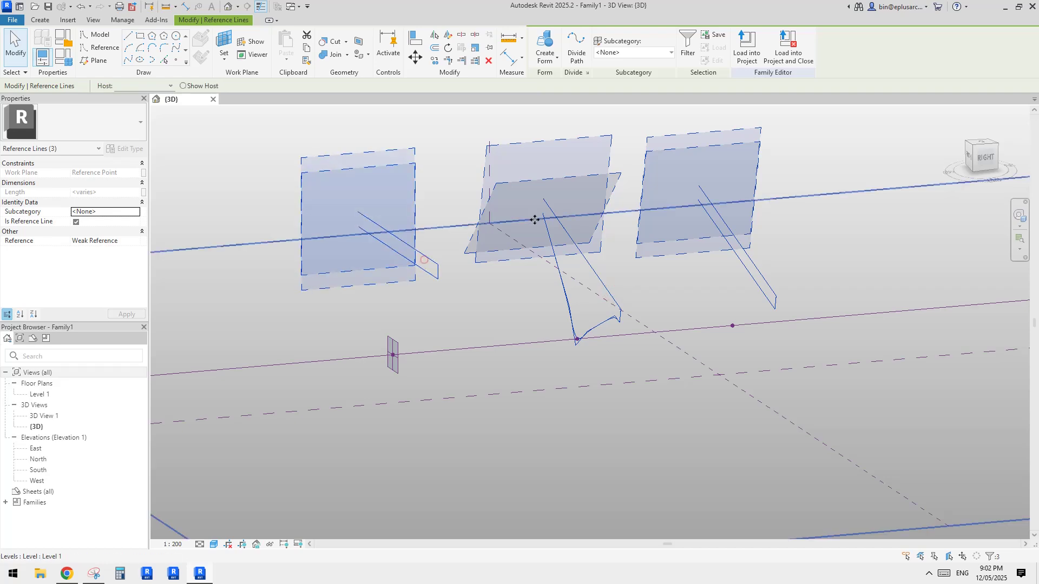
pyautogui.click(545, 46)
# Examine the lofted form from several angles, especially how the dip blends into the straight profiles along its front edge and top surface
pyautogui.keyDown('shift'); pyautogui.moveTo(780, 385); pyautogui.dragTo(758, 373, button='middle'); pyautogui.keyUp('shift')
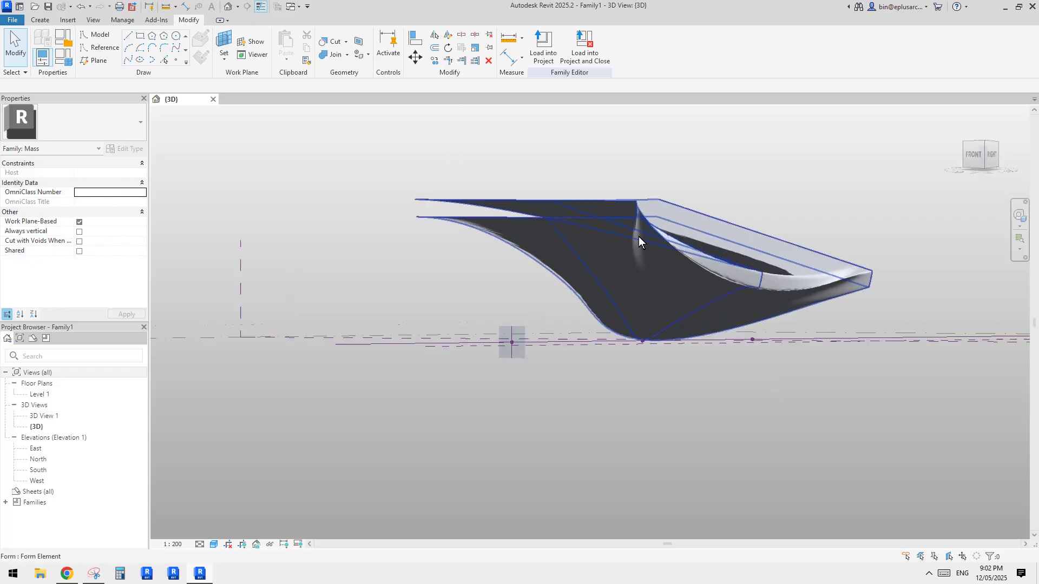
pyautogui.keyDown('shift'); pyautogui.moveTo(639, 236); pyautogui.dragTo(448, 234, button='middle'); pyautogui.keyUp('shift')
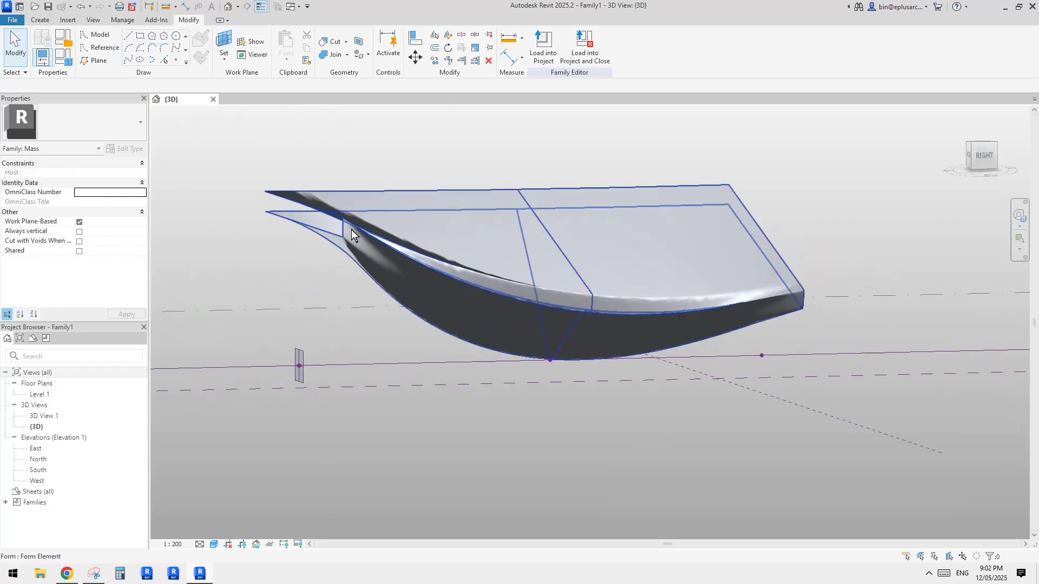
pyautogui.keyDown('shift'); pyautogui.moveTo(352, 229); pyautogui.dragTo(501, 202, button='middle'); pyautogui.keyUp('shift')
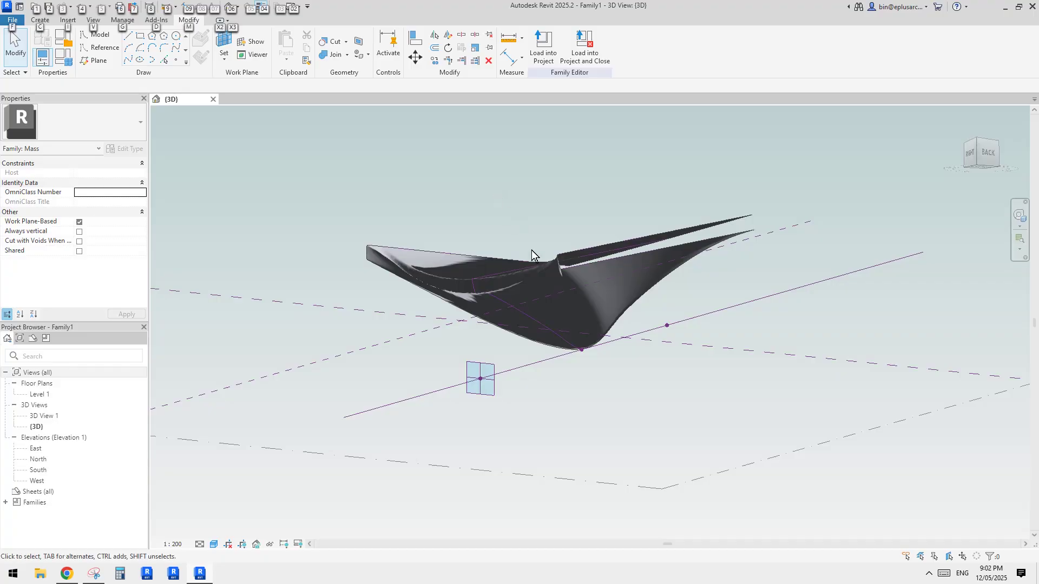
pyautogui.hotkey('alt', 'Tab')
pyautogui.hotkey('alt', 'Tab')
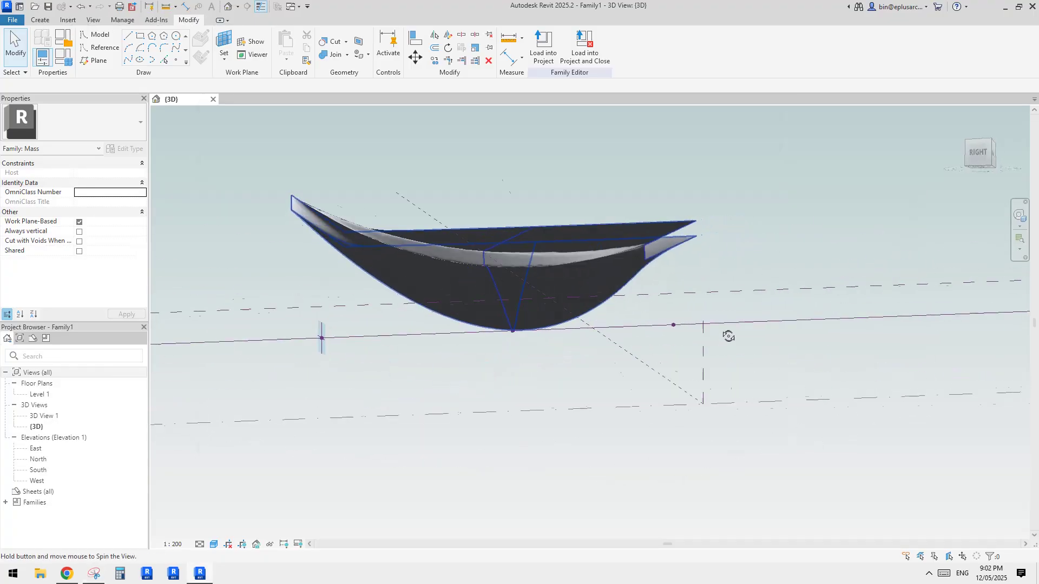
pyautogui.keyDown('shift'); pyautogui.moveTo(726, 334); pyautogui.dragTo(687, 294, button='middle'); pyautogui.keyUp('shift')
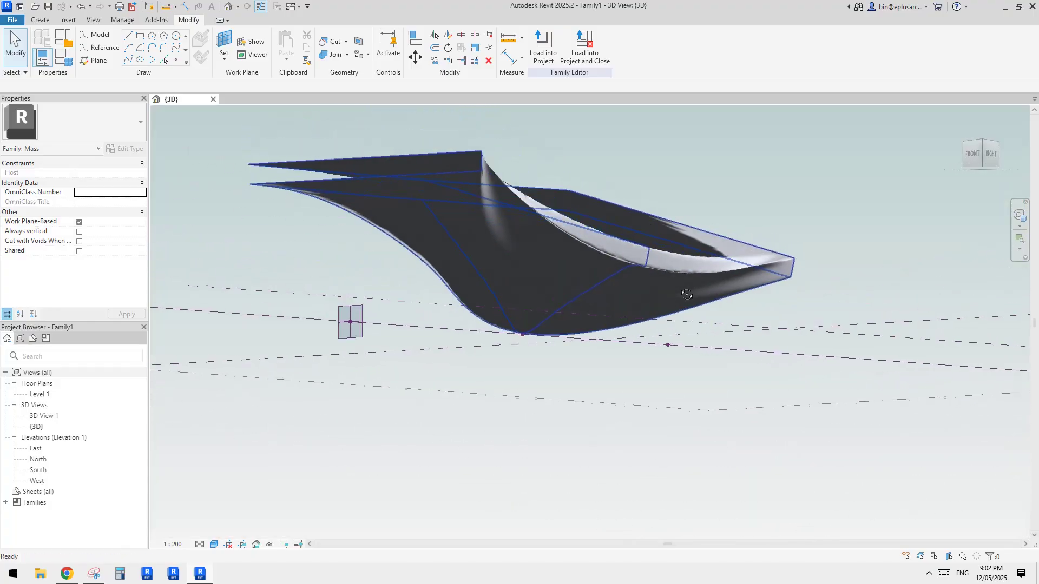
pyautogui.keyDown('shift'); pyautogui.moveTo(600, 281); pyautogui.dragTo(575, 280, button='middle'); pyautogui.keyUp('shift')
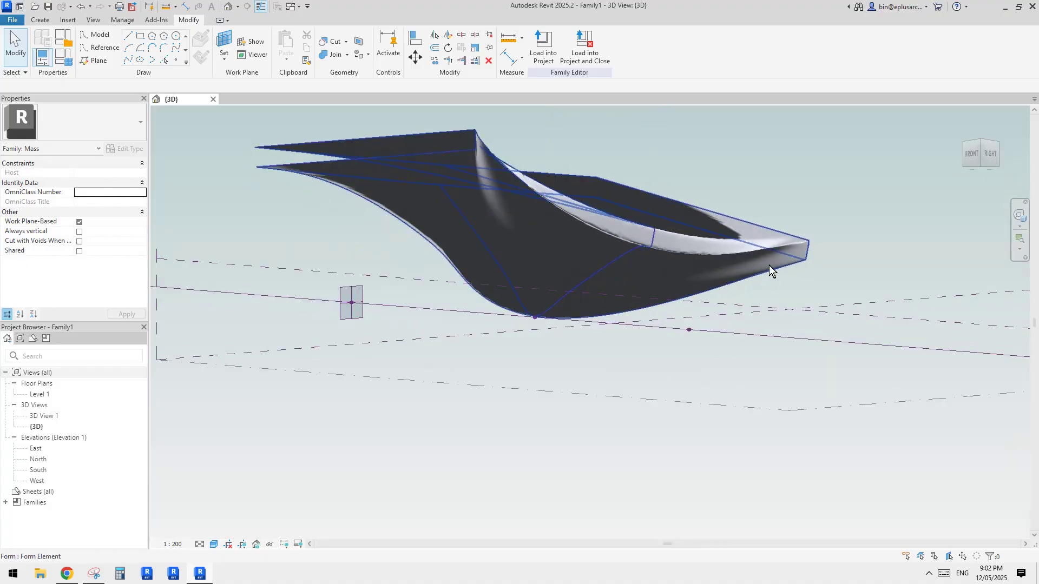
pyautogui.keyDown('shift'); pyautogui.moveTo(769, 265); pyautogui.dragTo(816, 271, button='middle'); pyautogui.keyUp('shift')
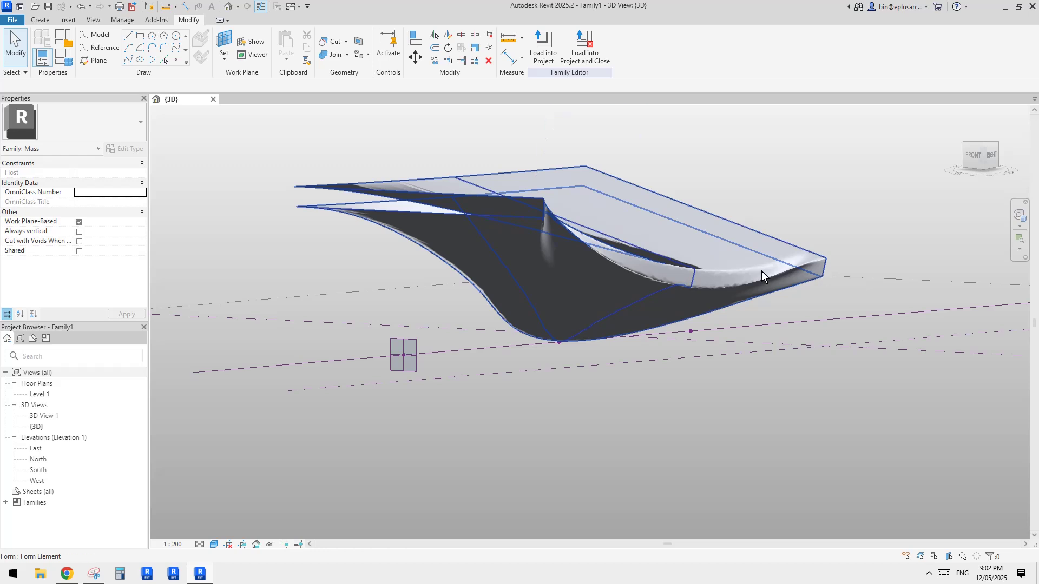
pyautogui.click(761, 273)
pyautogui.scroll(2, 763, 272)
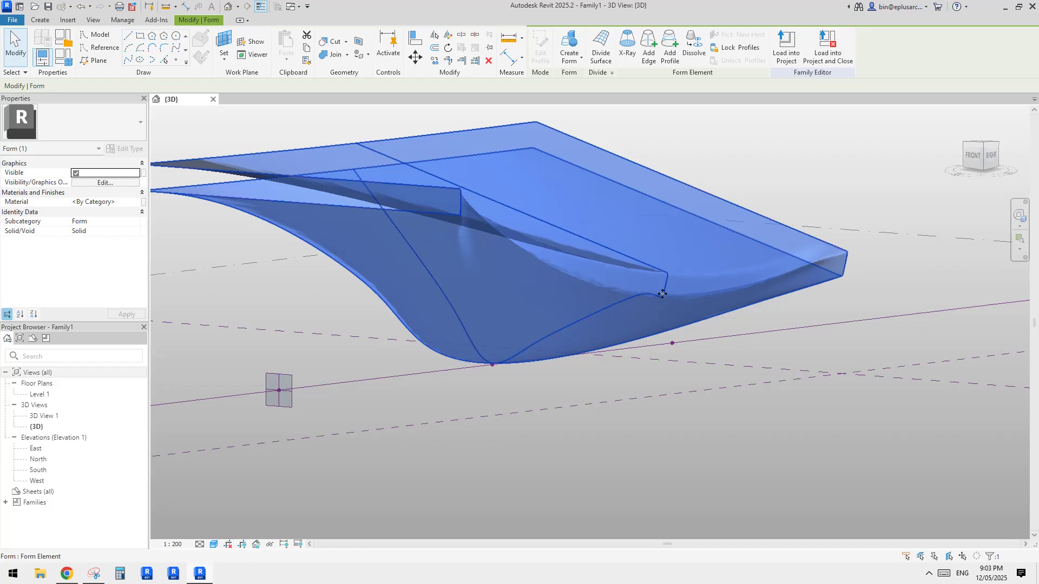
pyautogui.scroll(1, 665, 285)
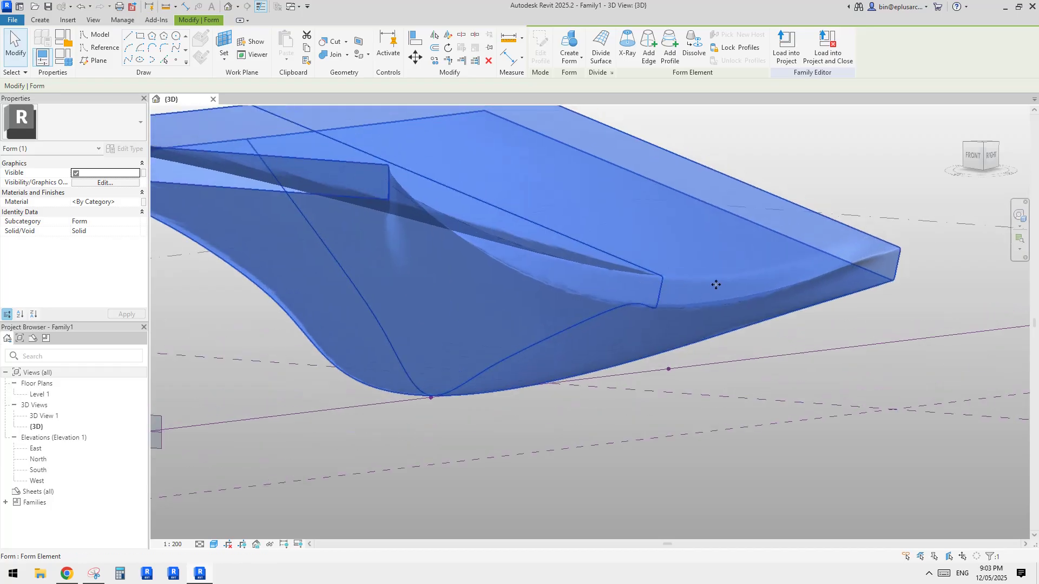
pyautogui.keyDown('shift'); pyautogui.moveTo(869, 281); pyautogui.dragTo(777, 321, button='middle'); pyautogui.keyUp('shift')
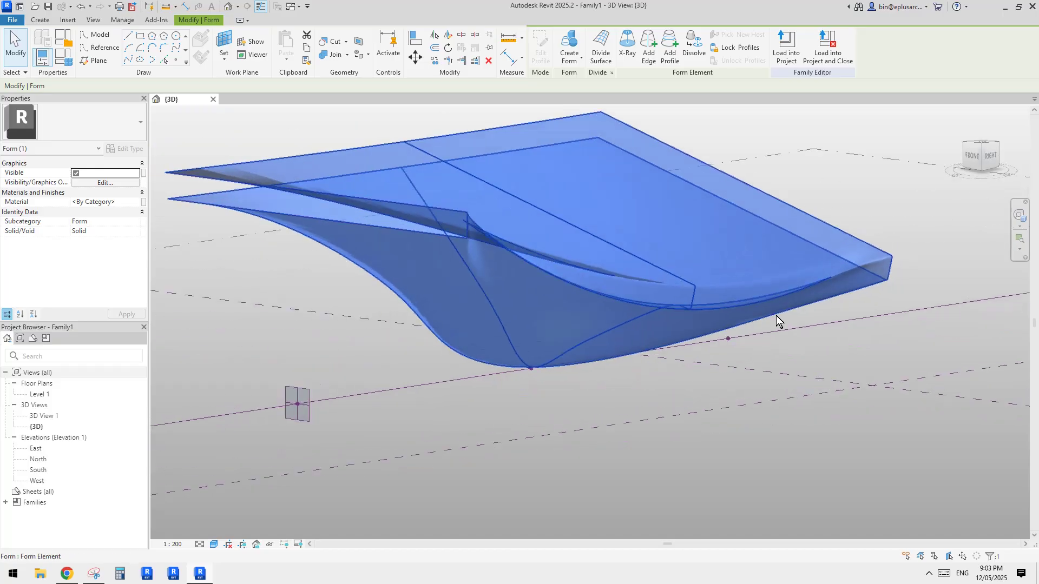
pyautogui.moveTo(724, 262); pyautogui.dragTo(665, 257, button='middle')
# Undo the form creation and compare the control points of the dipped spline with those of the far straight profile
pyautogui.hotkey('ctrl', 'z')
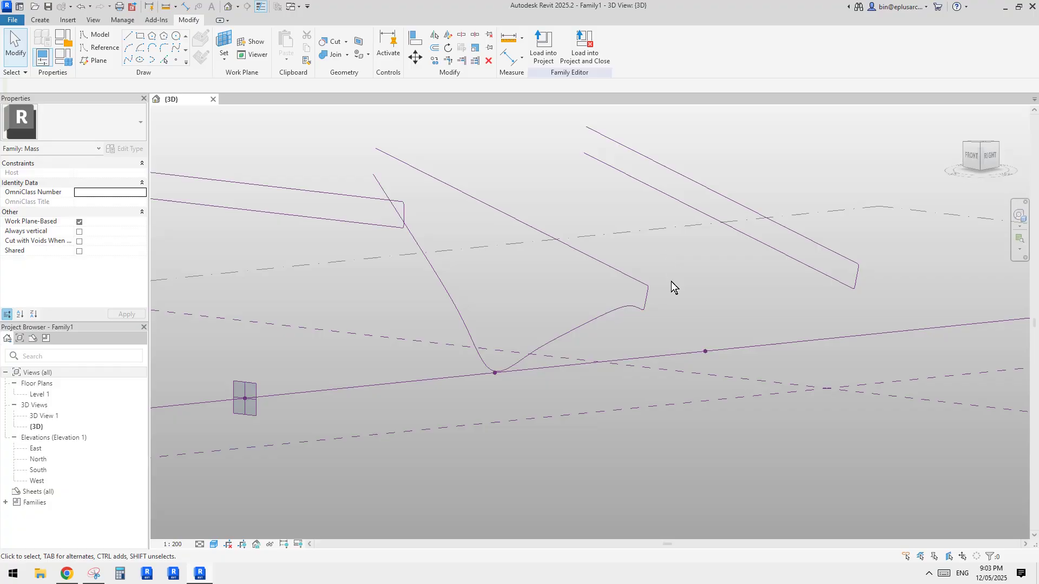
pyautogui.click(637, 273)
pyautogui.keyDown('shift'); pyautogui.moveTo(634, 271); pyautogui.dragTo(681, 284, button='middle'); pyautogui.keyUp('shift')
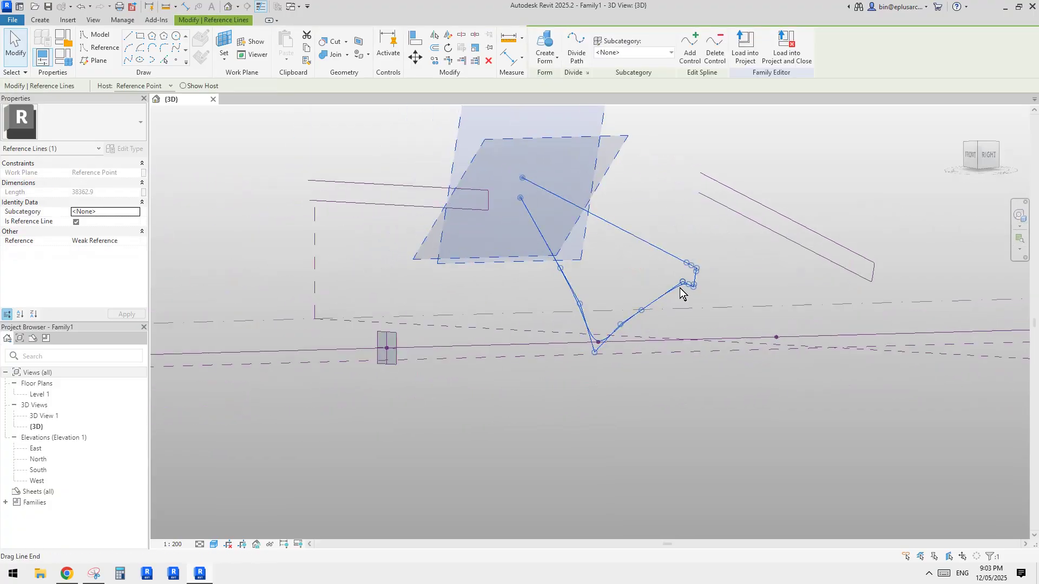
pyautogui.click(839, 255)
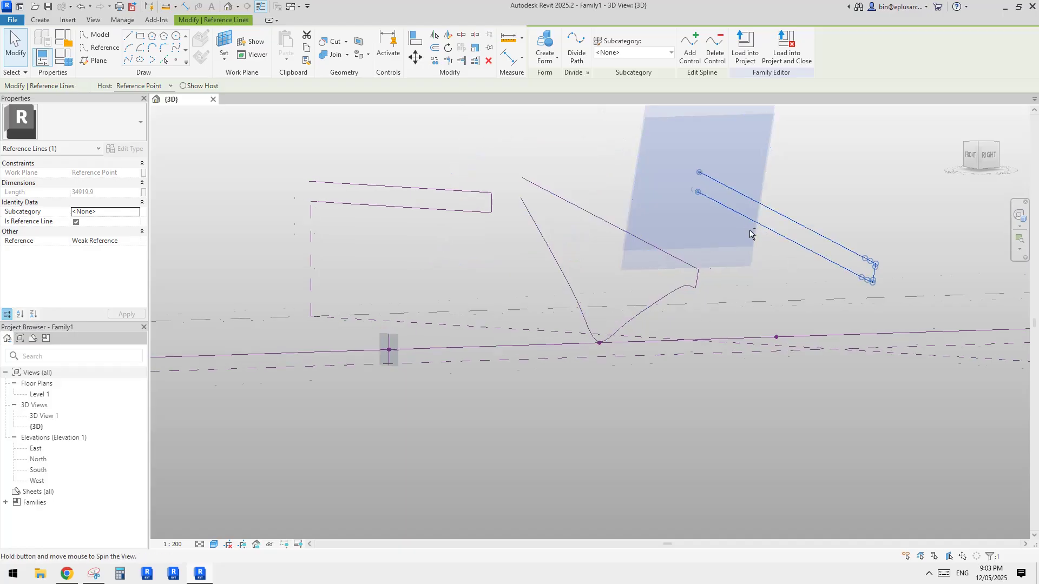
pyautogui.keyDown('shift'); pyautogui.moveTo(750, 234); pyautogui.dragTo(788, 239, button='middle'); pyautogui.keyUp('shift')
pyautogui.click(703, 323)
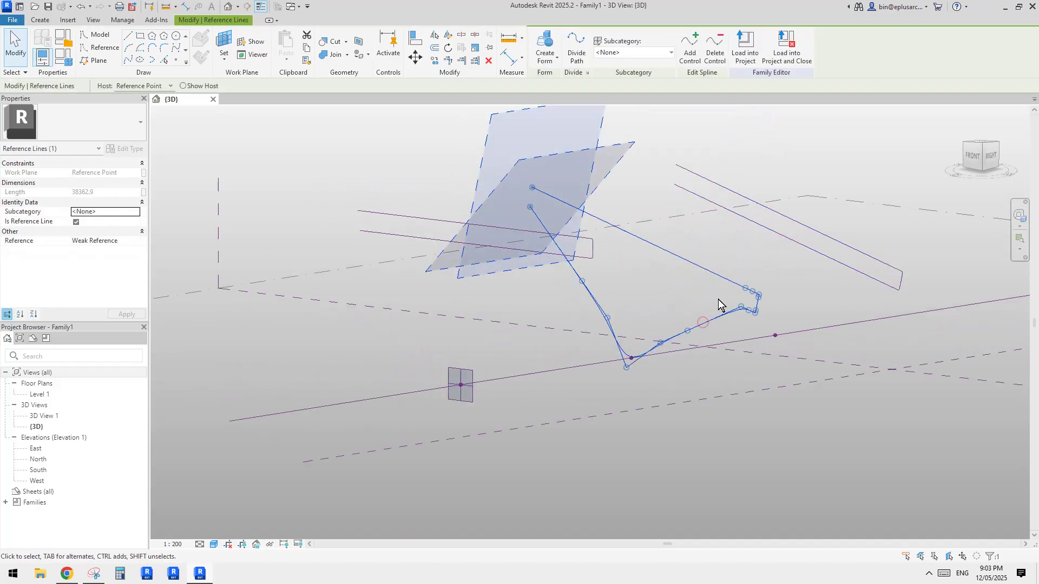
pyautogui.moveTo(735, 265); pyautogui.dragTo(730, 269, button='middle')
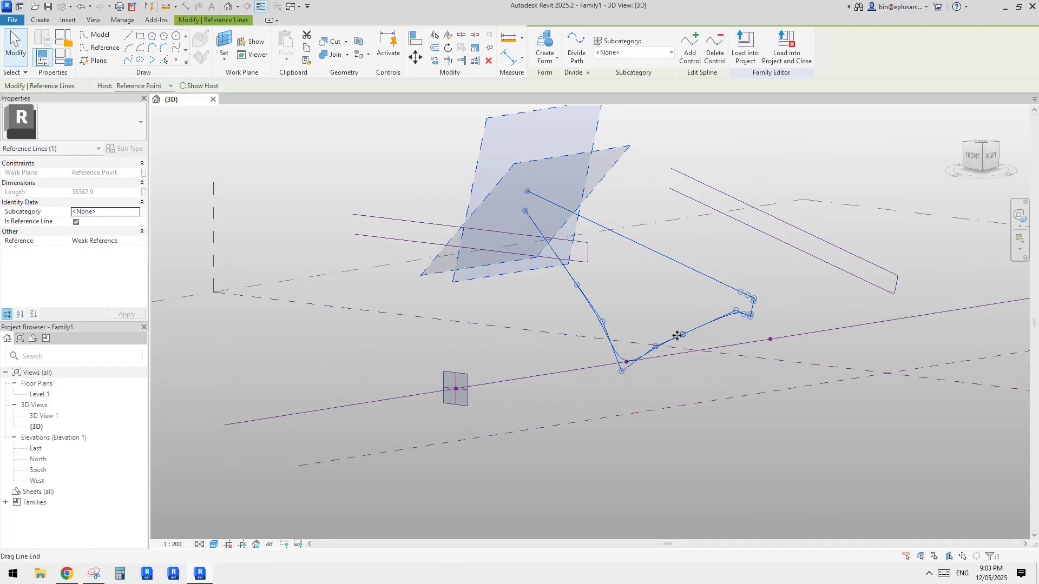
pyautogui.moveTo(790, 249); pyautogui.dragTo(724, 271, button='middle')
pyautogui.press('Escape')
# Add five control points along the lower edge of the far straight profile, matching the dipped spline's control points
pyautogui.click(745, 265)
pyautogui.click(462, 267)
pyautogui.click(701, 272)
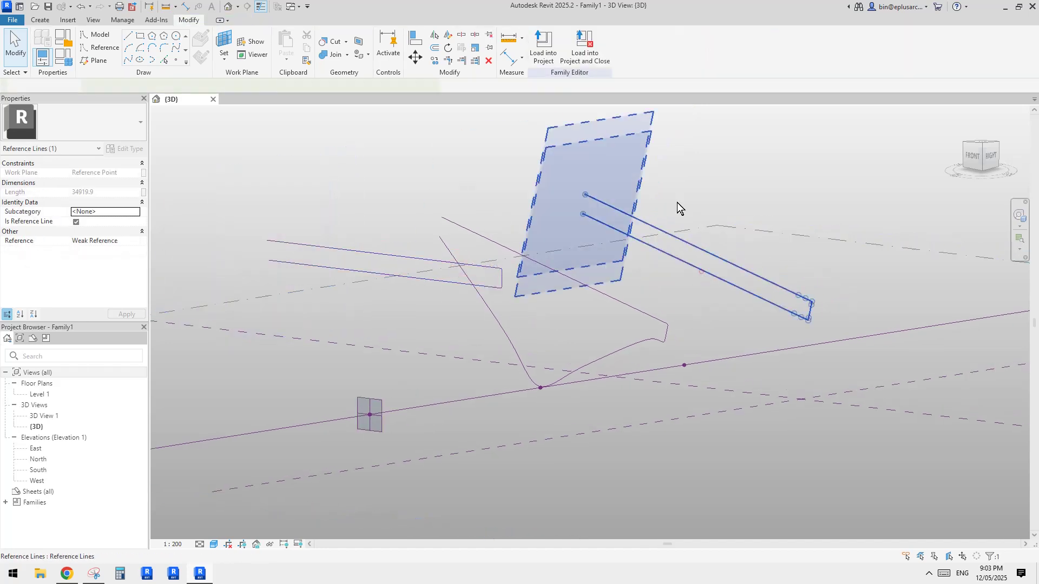
pyautogui.click(689, 54)
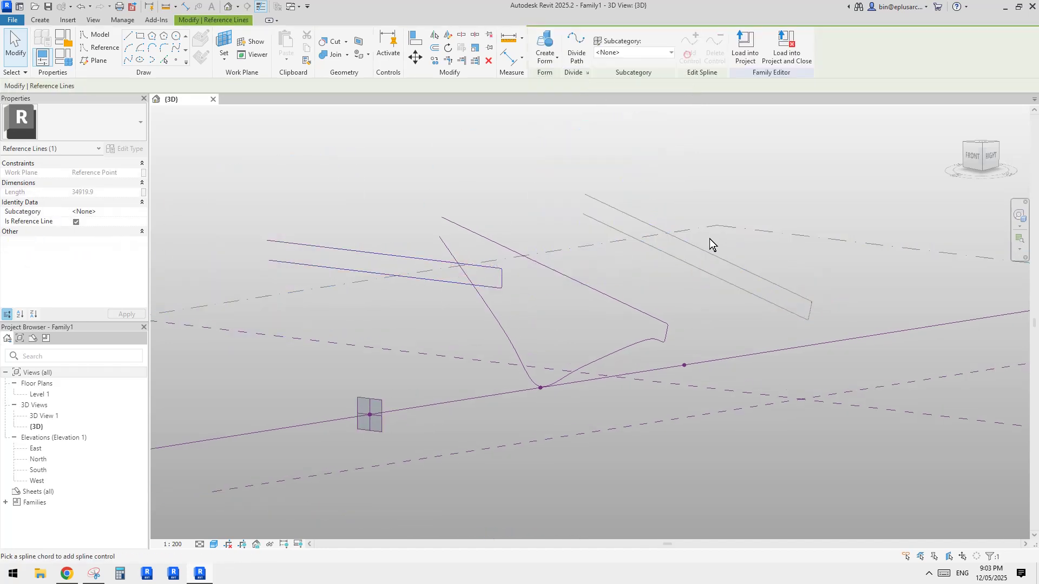
pyautogui.click(695, 266)
pyautogui.click(688, 52)
pyautogui.click(725, 278)
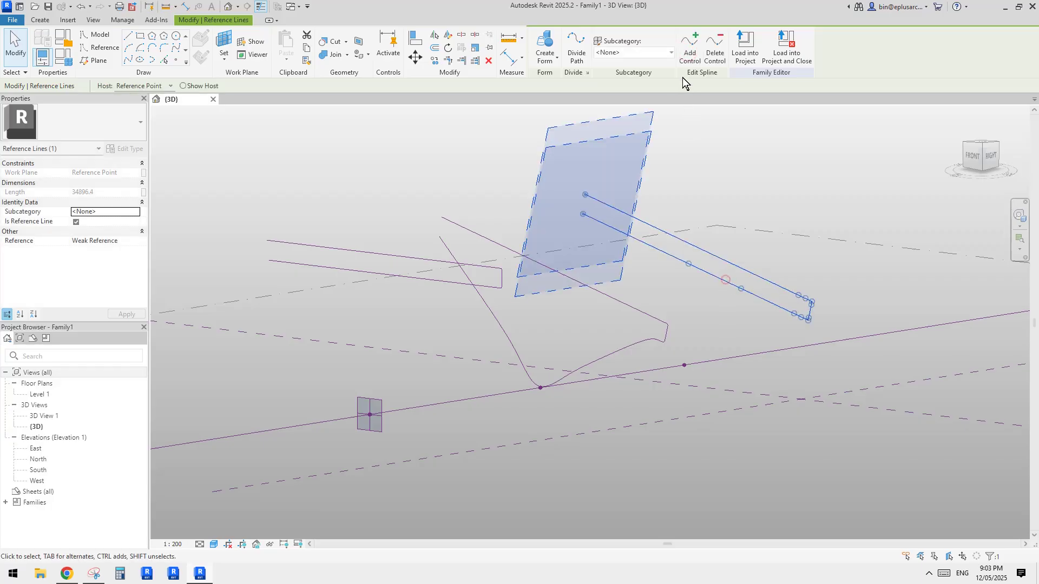
pyautogui.click(687, 52)
pyautogui.click(653, 245)
pyautogui.click(687, 52)
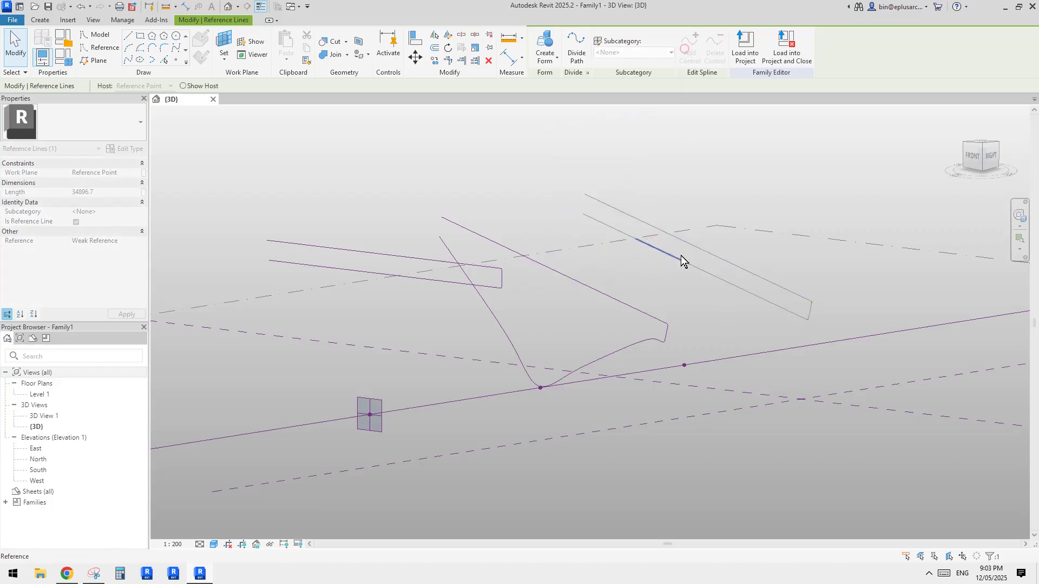
pyautogui.click(670, 257)
pyautogui.click(687, 51)
pyautogui.click(728, 281)
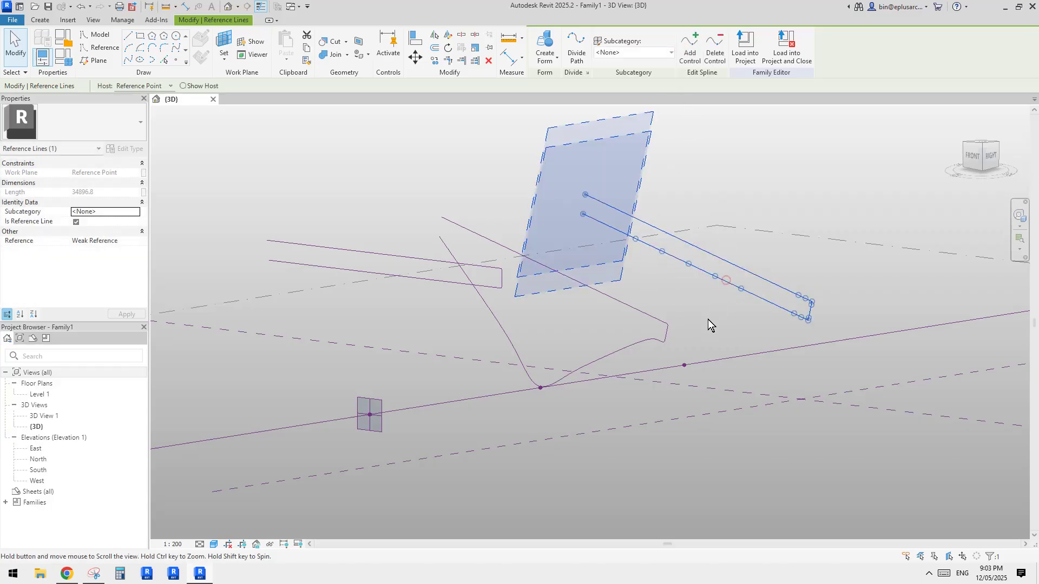
pyautogui.moveTo(661, 293); pyautogui.dragTo(692, 284, button='middle')
pyautogui.press('Escape')
# Add five control points along the lower edge of the near straight profile, on the other side of the dipped profile
pyautogui.click(466, 270)
pyautogui.click(467, 275)
pyautogui.moveTo(483, 141); pyautogui.dragTo(699, 131, button='middle')
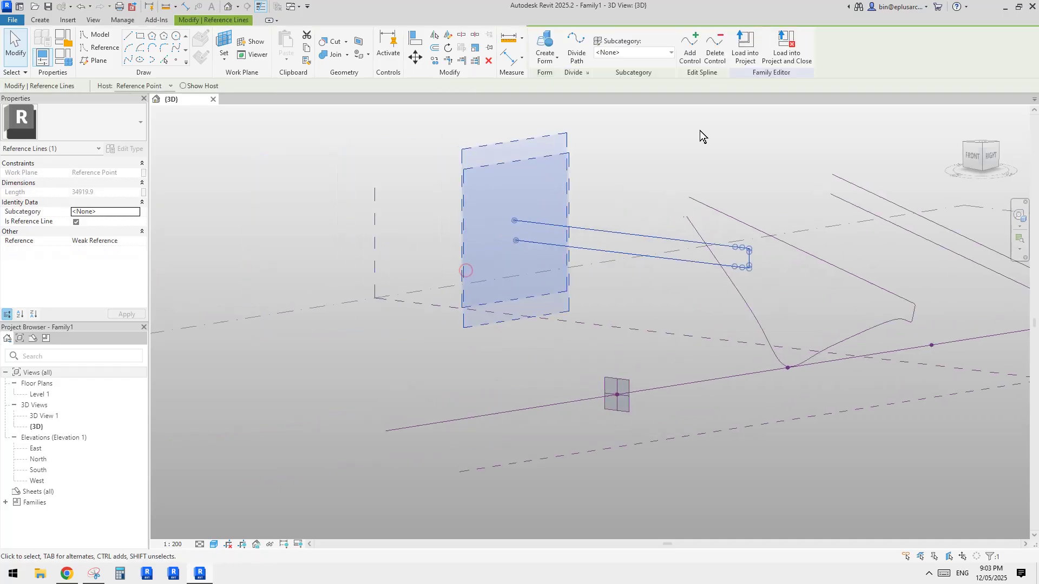
pyautogui.click(697, 52)
pyautogui.click(624, 251)
pyautogui.click(690, 52)
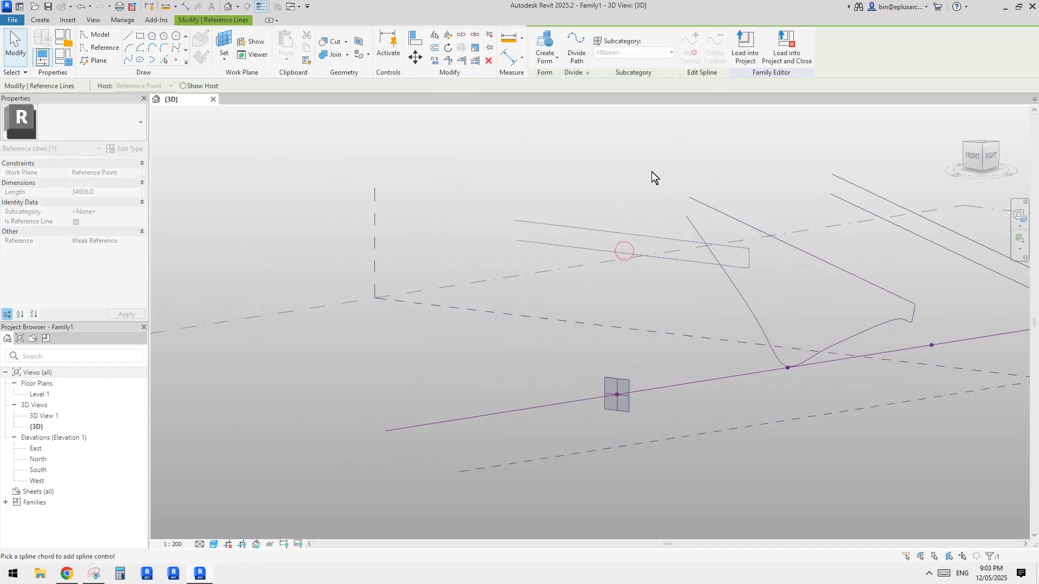
pyautogui.click(590, 251)
pyautogui.click(690, 52)
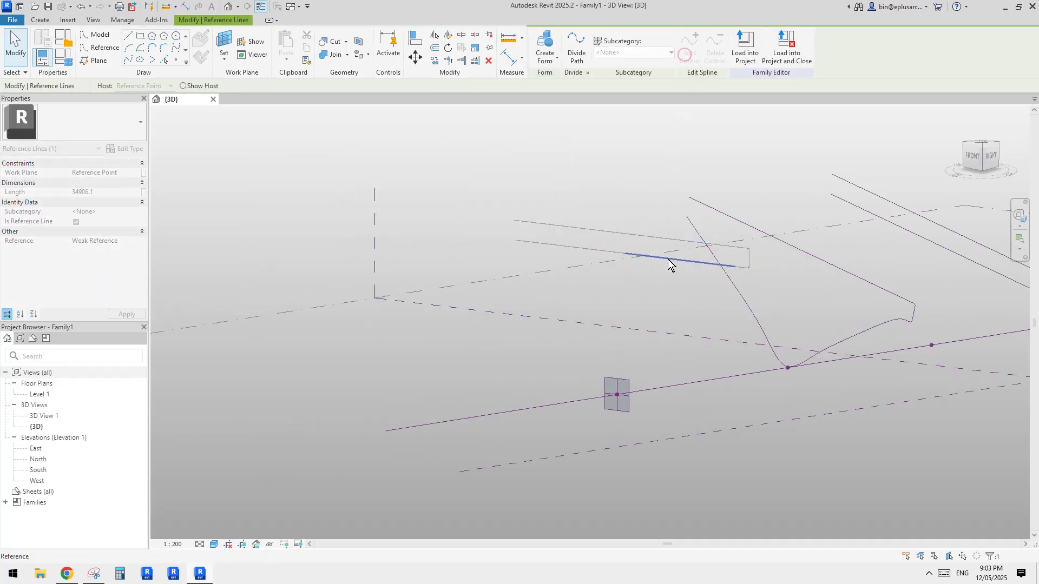
pyautogui.click(668, 260)
pyautogui.click(690, 52)
pyautogui.click(654, 254)
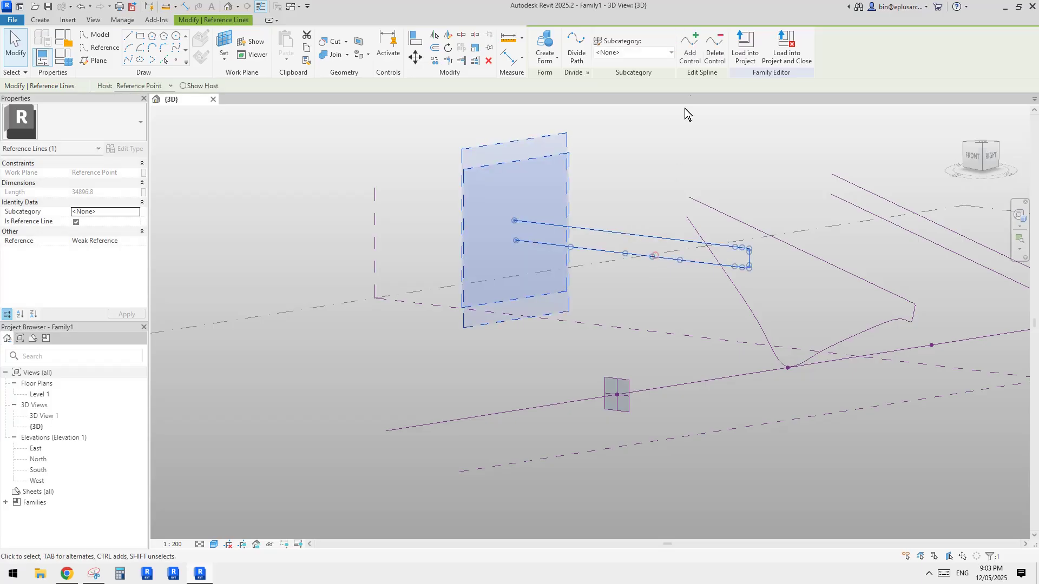
pyautogui.click(689, 51)
pyautogui.click(593, 252)
pyautogui.scroll(-1, 663, 318)
pyautogui.moveTo(664, 319); pyautogui.dragTo(598, 319, button='middle')
pyautogui.press('Escape')
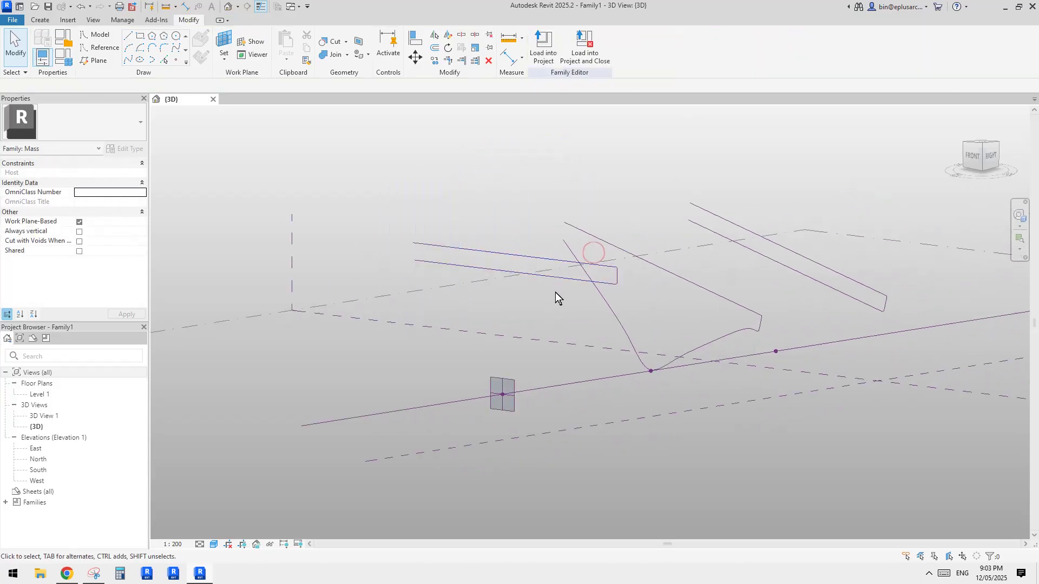
# Try to create a form from the two straight profiles and the dipped profile between them
pyautogui.click(555, 263)
pyautogui.keyDown('ctrl'); pyautogui.click(686, 278); pyautogui.keyUp('ctrl')
pyautogui.keyDown('ctrl'); pyautogui.click(782, 249); pyautogui.keyUp('ctrl')
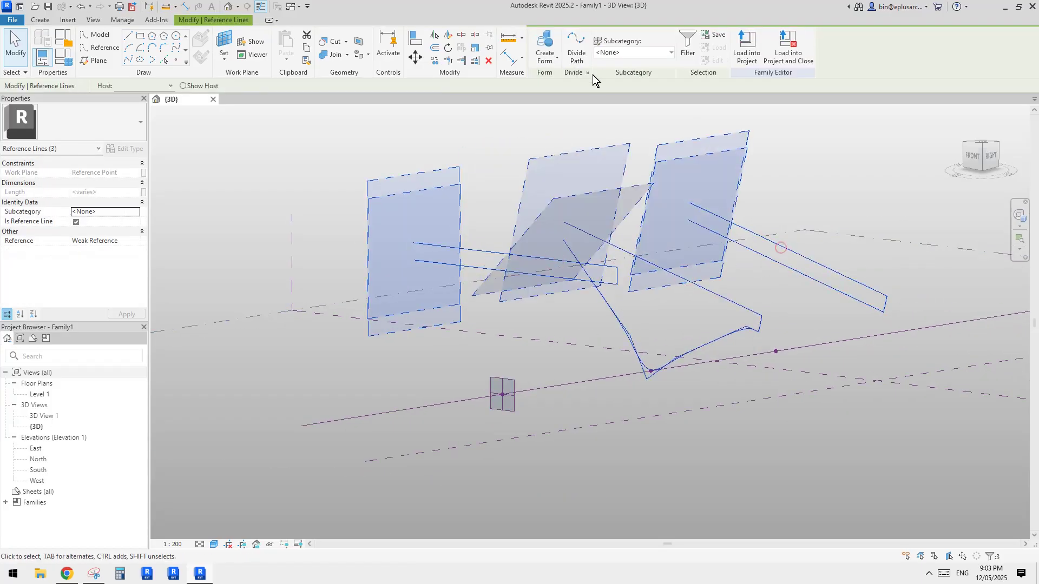
pyautogui.click(544, 48)
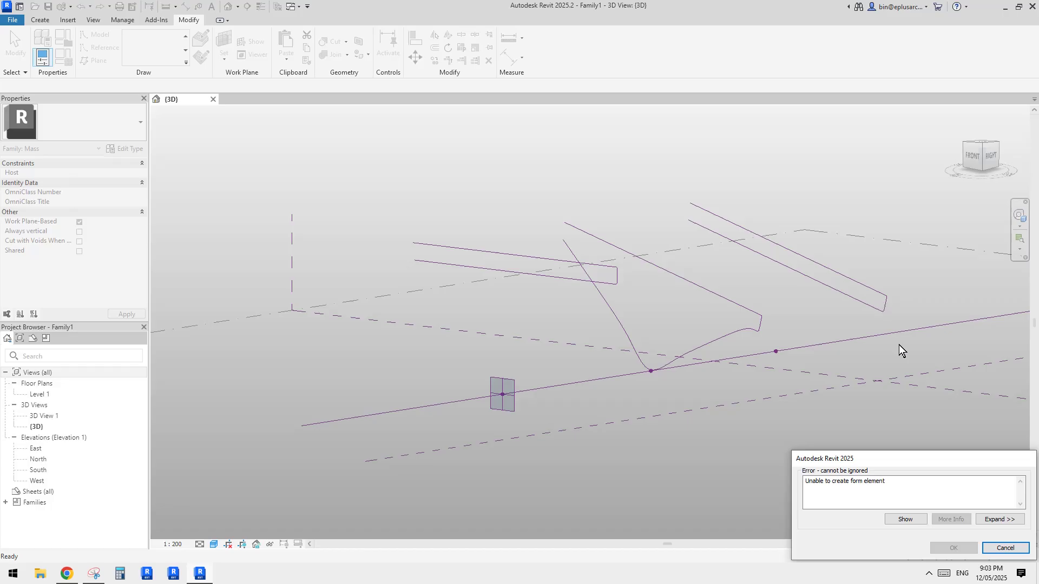
pyautogui.press('Escape')
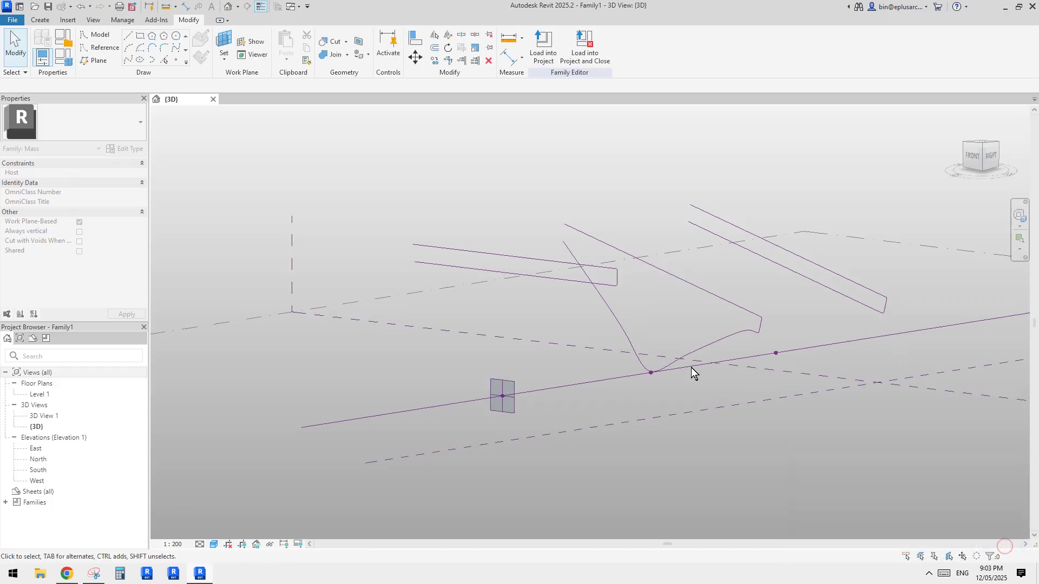
# Move both outer reference points outward along the reference line, away from the dipped profile, placing the near one at a normalized curve parameter of about 0.14
pyautogui.keyDown('shift'); pyautogui.moveTo(690, 368); pyautogui.dragTo(601, 352, button='middle'); pyautogui.keyUp('shift')
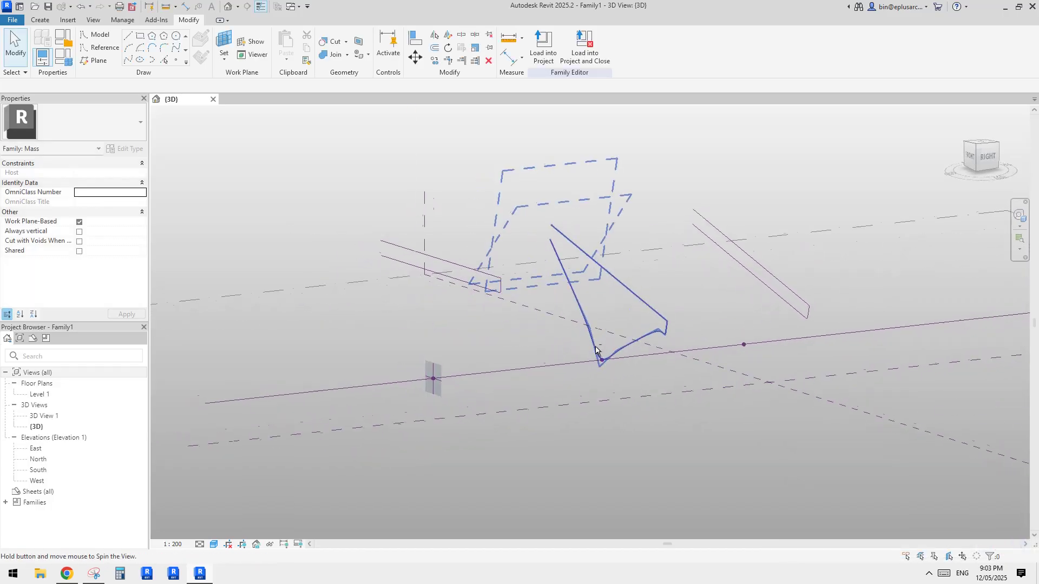
pyautogui.click(579, 319)
pyautogui.keyDown('shift'); pyautogui.moveTo(548, 332); pyautogui.dragTo(597, 337, button='middle'); pyautogui.keyUp('shift')
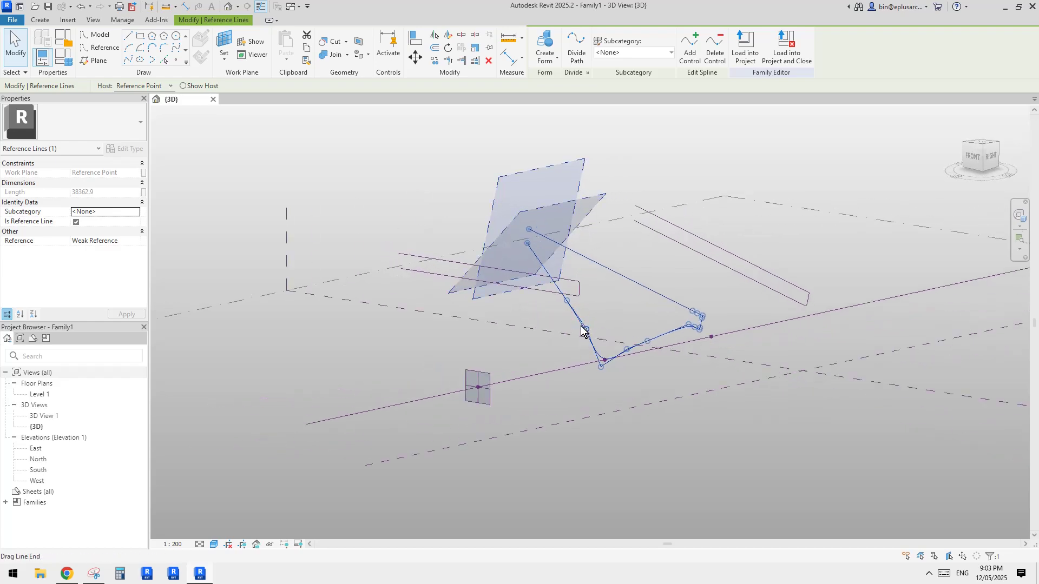
pyautogui.scroll(-2, 581, 326)
pyautogui.keyDown('shift'); pyautogui.moveTo(622, 348); pyautogui.dragTo(535, 361, button='middle'); pyautogui.keyUp('shift')
pyautogui.click(478, 346)
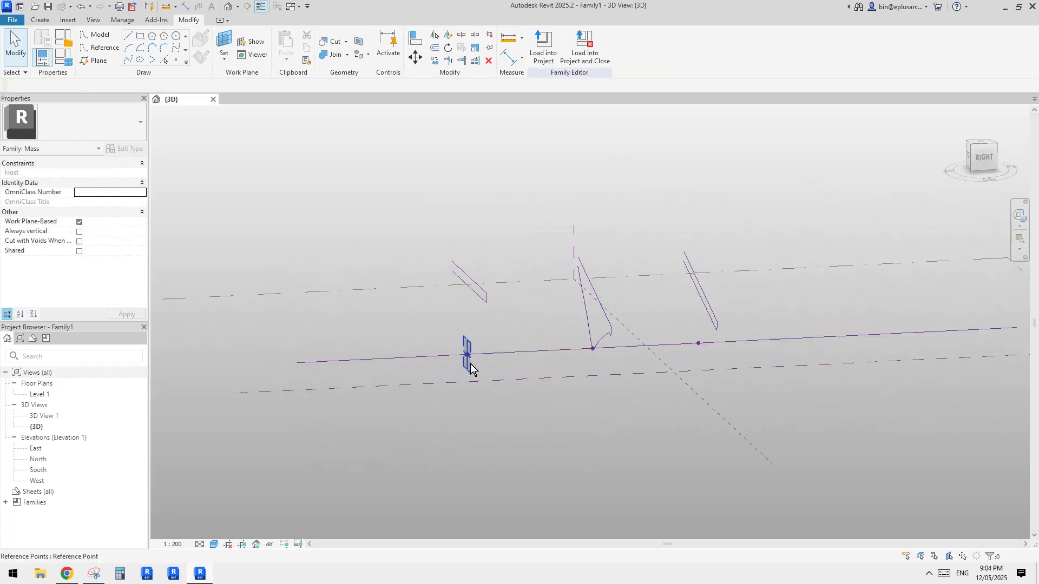
pyautogui.moveTo(470, 364); pyautogui.dragTo(401, 367)
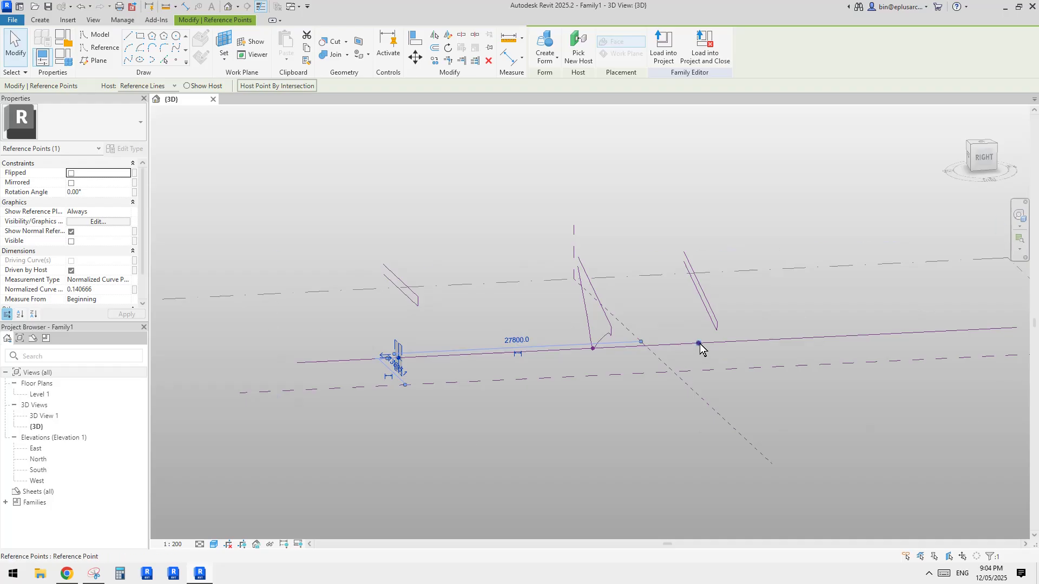
pyautogui.moveTo(798, 337); pyautogui.dragTo(804, 337)
# Create a lofted form from the dipped profile and the two more widely spaced straight profiles
pyautogui.click(610, 327)
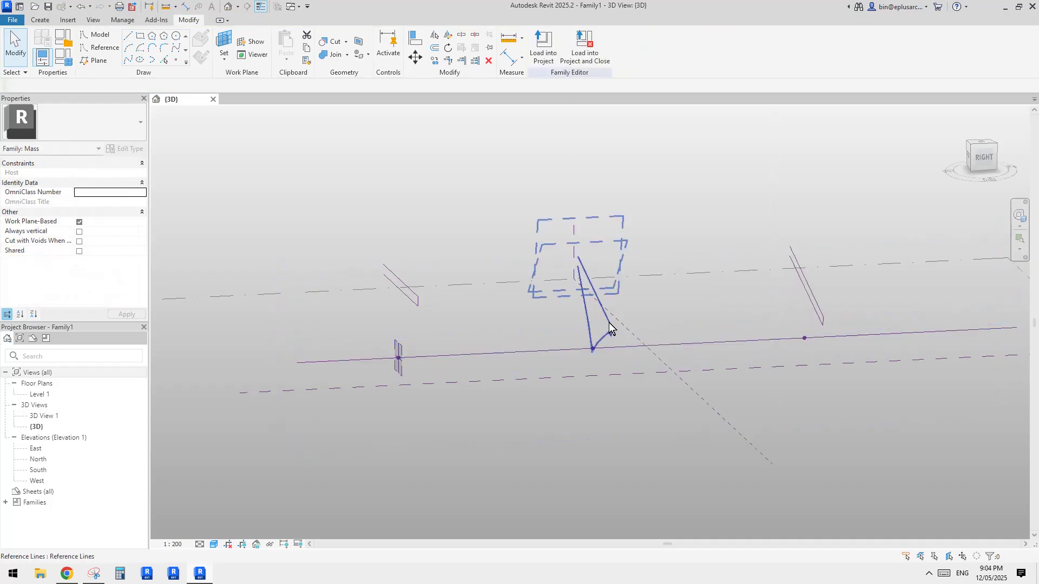
pyautogui.keyDown('ctrl'); pyautogui.click(814, 286); pyautogui.keyUp('ctrl')
pyautogui.keyDown('ctrl'); pyautogui.click(814, 291); pyautogui.keyUp('ctrl')
pyautogui.keyDown('ctrl'); pyautogui.click(413, 291); pyautogui.keyUp('ctrl')
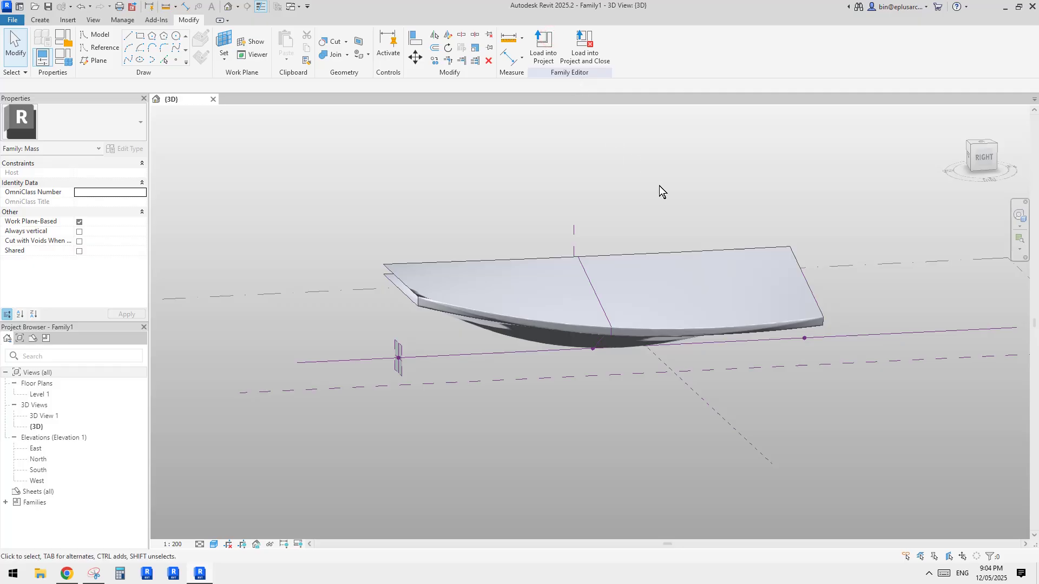
pyautogui.keyDown('shift'); pyautogui.moveTo(586, 243); pyautogui.dragTo(680, 177, button='middle'); pyautogui.keyUp('shift')
pyautogui.keyDown('shift'); pyautogui.moveTo(587, 242); pyautogui.dragTo(508, 295, button='middle'); pyautogui.keyUp('shift')
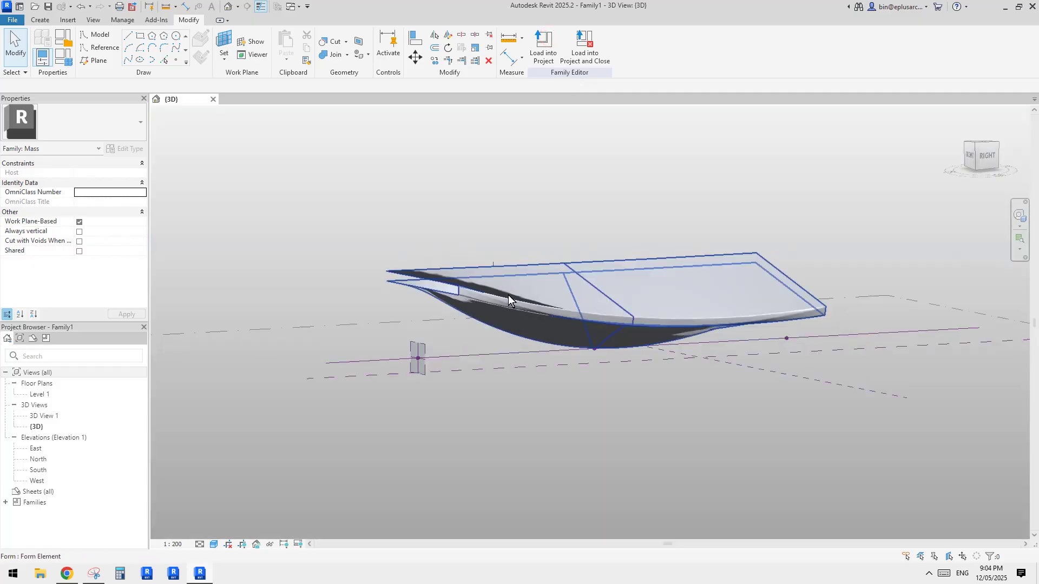
# Try to move the near and the far reference points along the reference line toward the dipped profile
pyautogui.click(426, 365)
pyautogui.moveTo(484, 362); pyautogui.dragTo(496, 354)
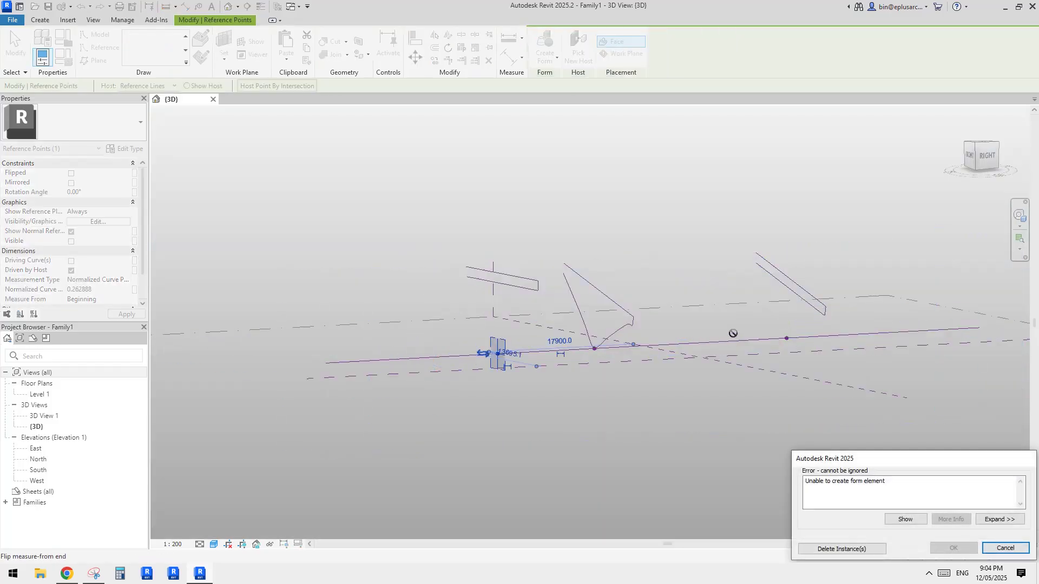
pyautogui.click(1022, 549)
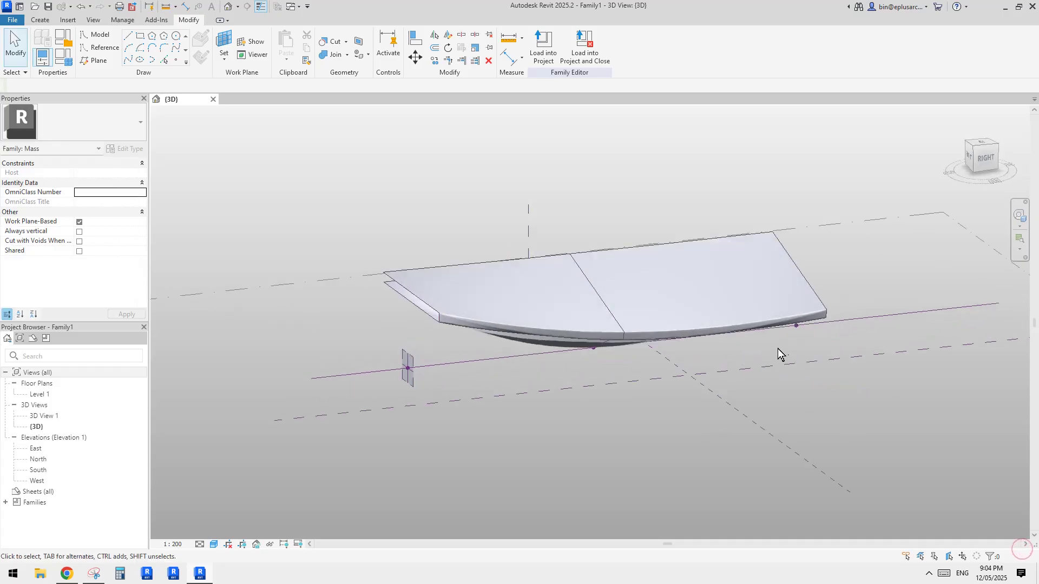
pyautogui.moveTo(797, 327); pyautogui.dragTo(760, 336)
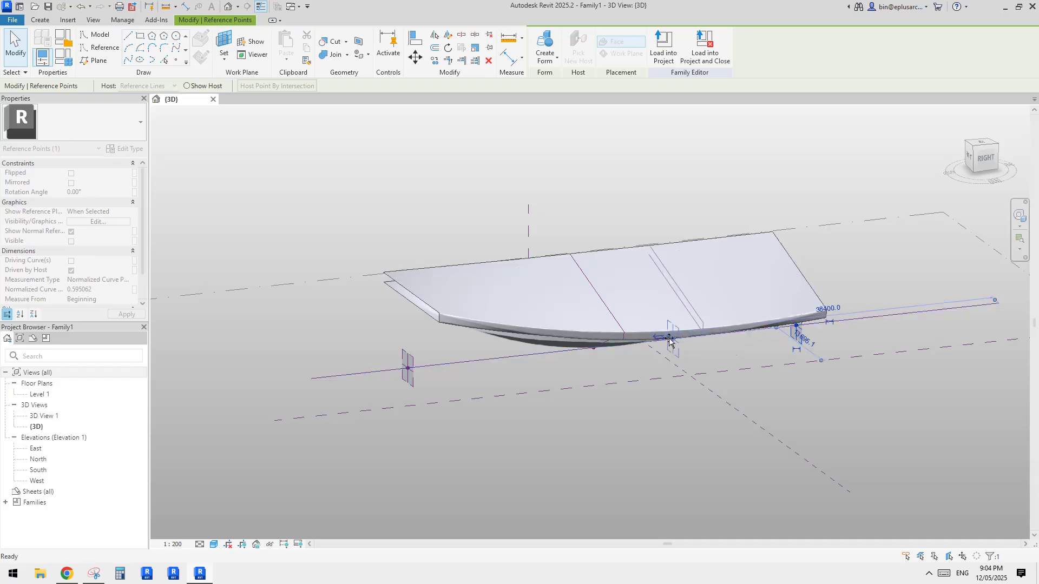
pyautogui.press('Escape')
# Examine the lofted form's underside and front edge, especially the transitions between the dip and the straight ends
pyautogui.keyDown('shift'); pyautogui.moveTo(639, 405); pyautogui.dragTo(688, 288, button='middle'); pyautogui.keyUp('shift')
pyautogui.scroll(2, 650, 314)
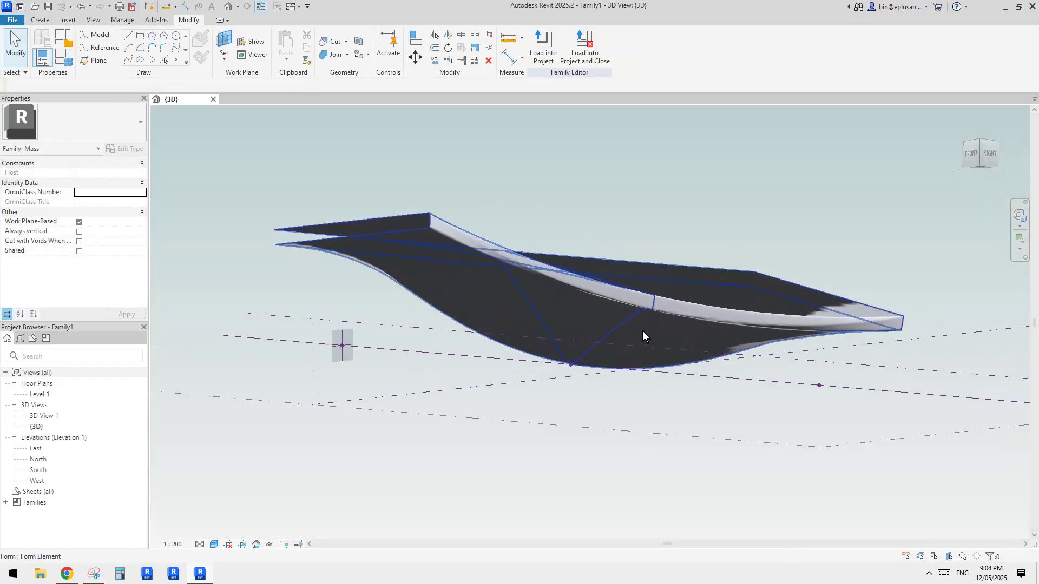
pyautogui.keyDown('shift'); pyautogui.moveTo(643, 332); pyautogui.dragTo(847, 366, button='middle'); pyautogui.keyUp('shift')
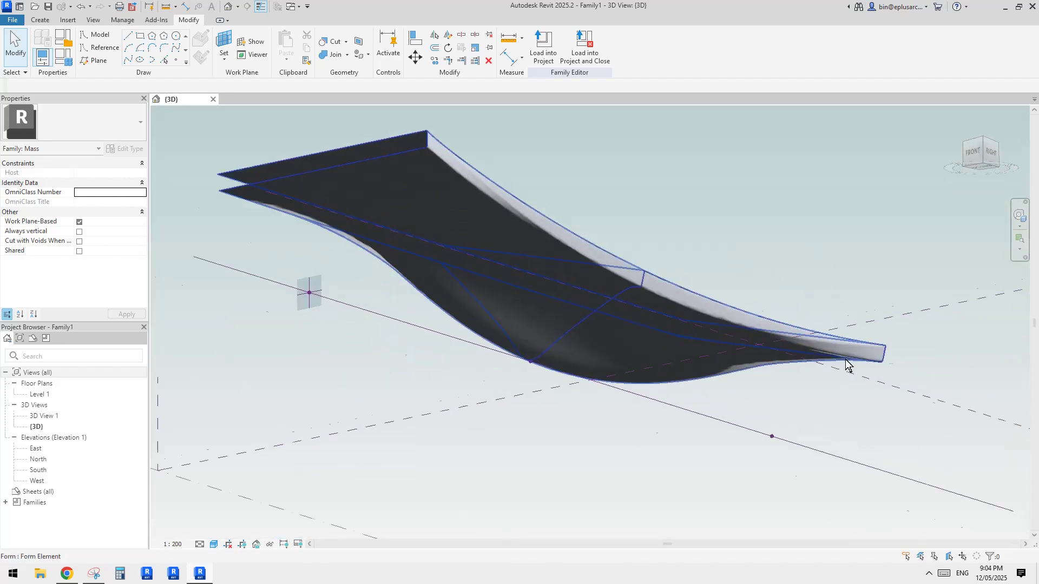
pyautogui.scroll(2, 847, 366)
pyautogui.scroll(-5, 661, 292)
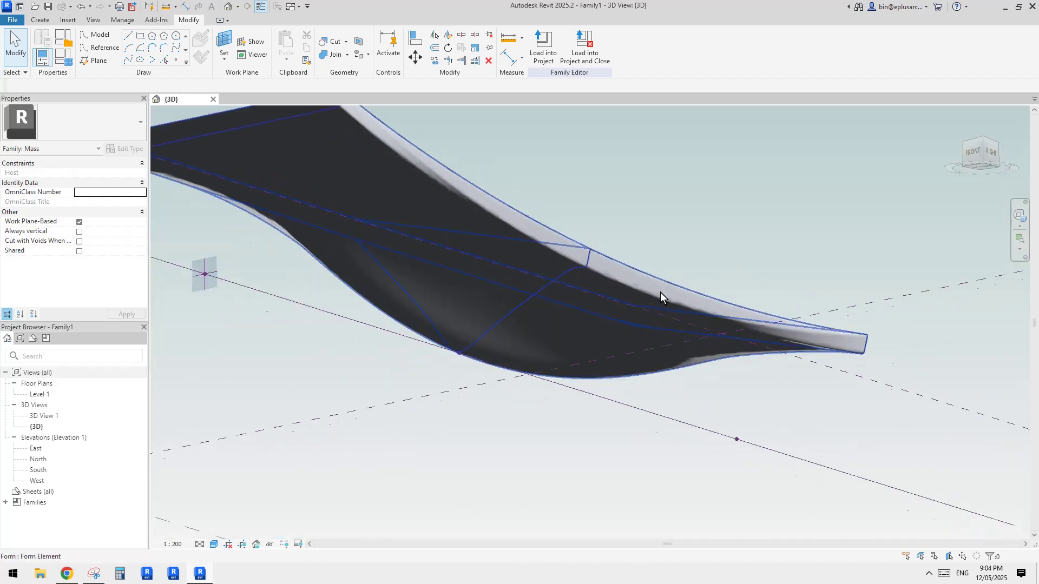
pyautogui.keyDown('shift'); pyautogui.moveTo(583, 285); pyautogui.dragTo(596, 350, button='middle'); pyautogui.keyUp('shift')
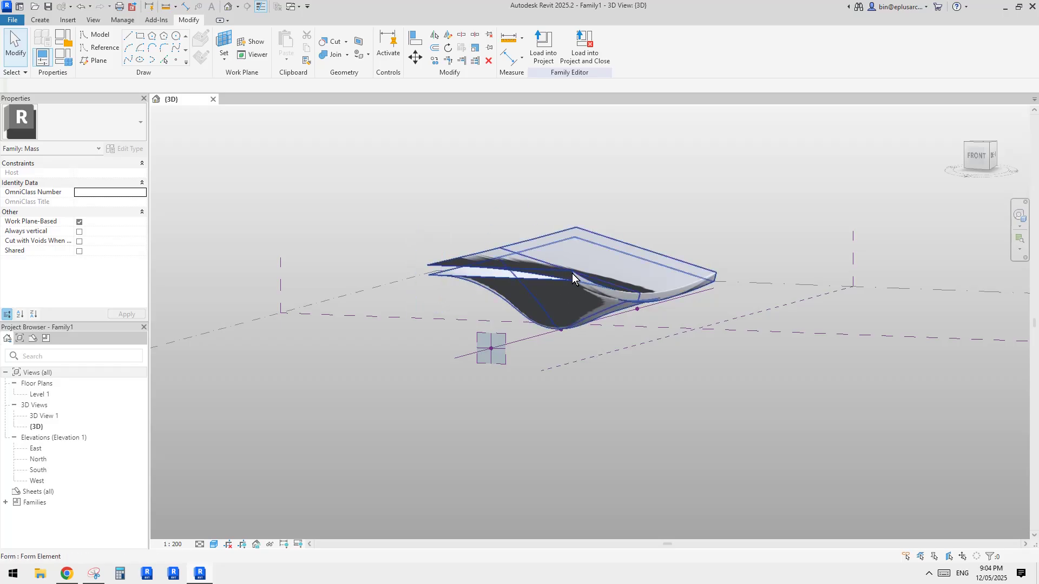
pyautogui.scroll(4, 573, 275)
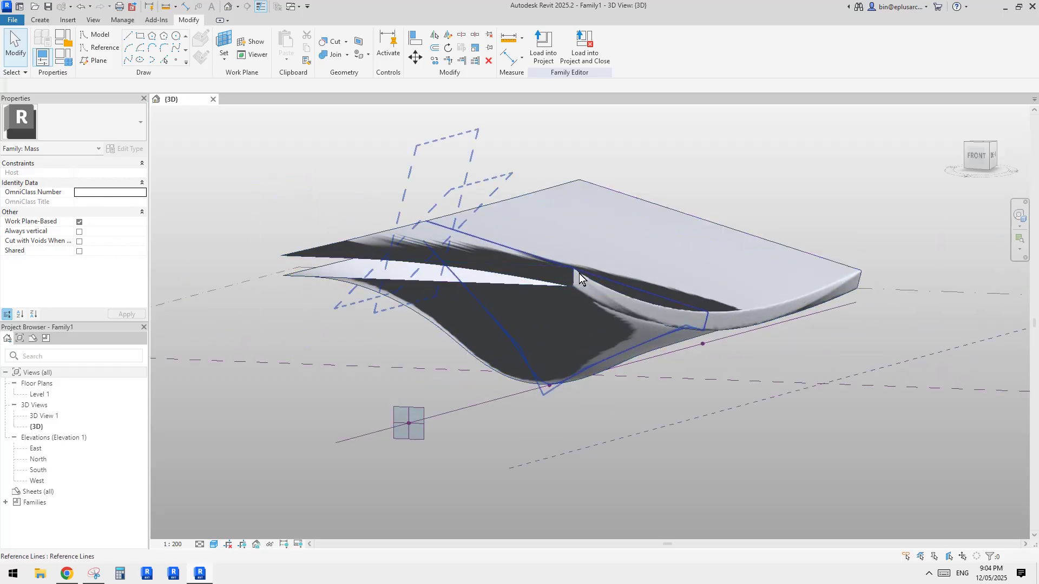
pyautogui.scroll(-2, 583, 286)
pyautogui.keyDown('shift'); pyautogui.moveTo(636, 325); pyautogui.dragTo(584, 338, button='middle'); pyautogui.keyUp('shift')
# Delete the lofted form, keeping its three spline profiles
pyautogui.click(663, 285)
pyautogui.moveTo(524, 293); pyautogui.dragTo(592, 296, button='middle')
pyautogui.press('Delete')
# Delete the two intermediate control points on the short end edge of the near straight profile
pyautogui.moveTo(565, 334); pyautogui.dragTo(596, 339, button='middle')
pyautogui.scroll(1, 517, 335)
pyautogui.click(541, 329)
pyautogui.scroll(4, 539, 331)
pyautogui.scroll(1, 534, 332)
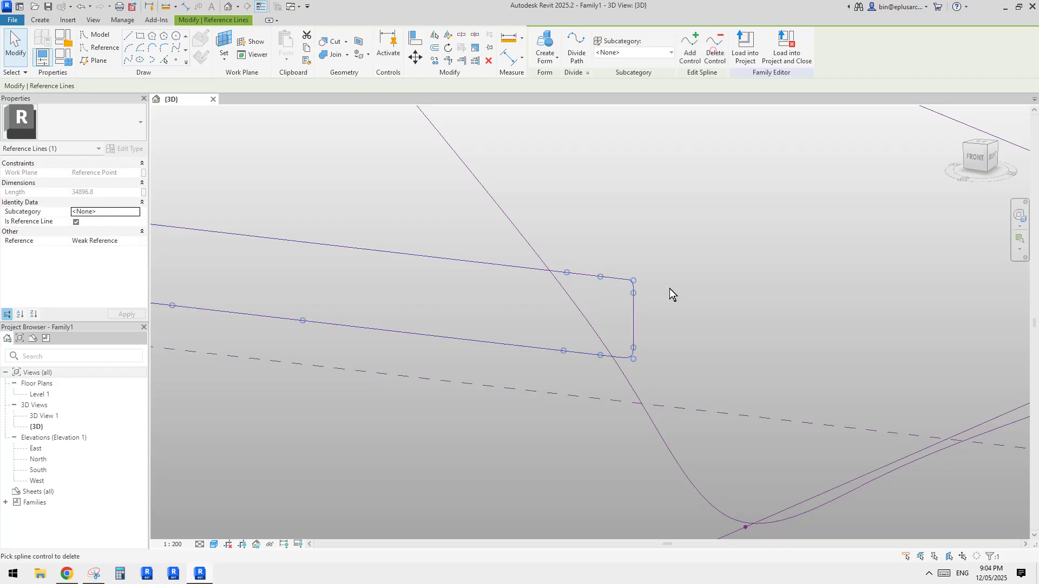
pyautogui.click(632, 295)
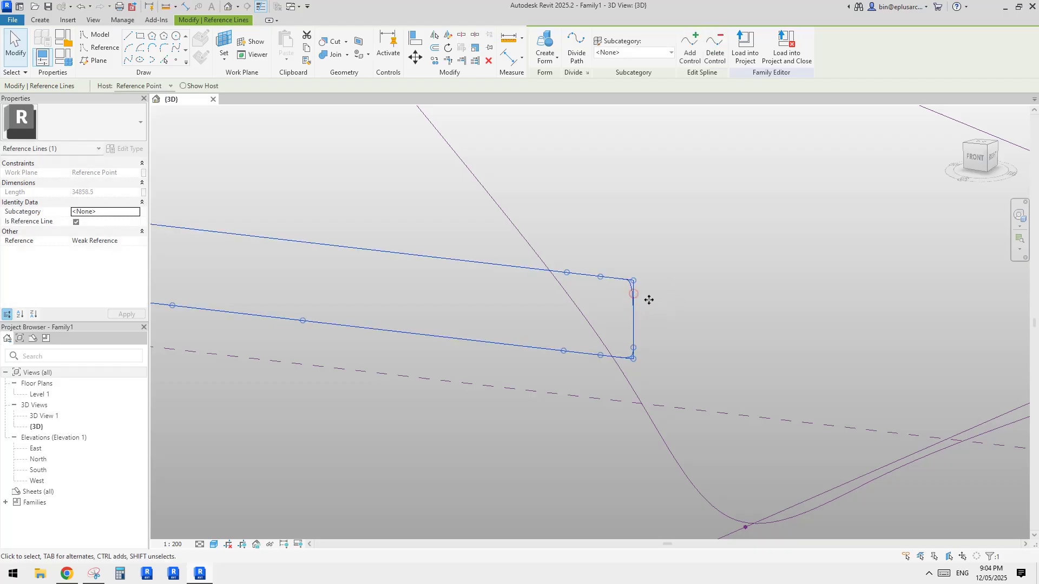
pyautogui.click(712, 48)
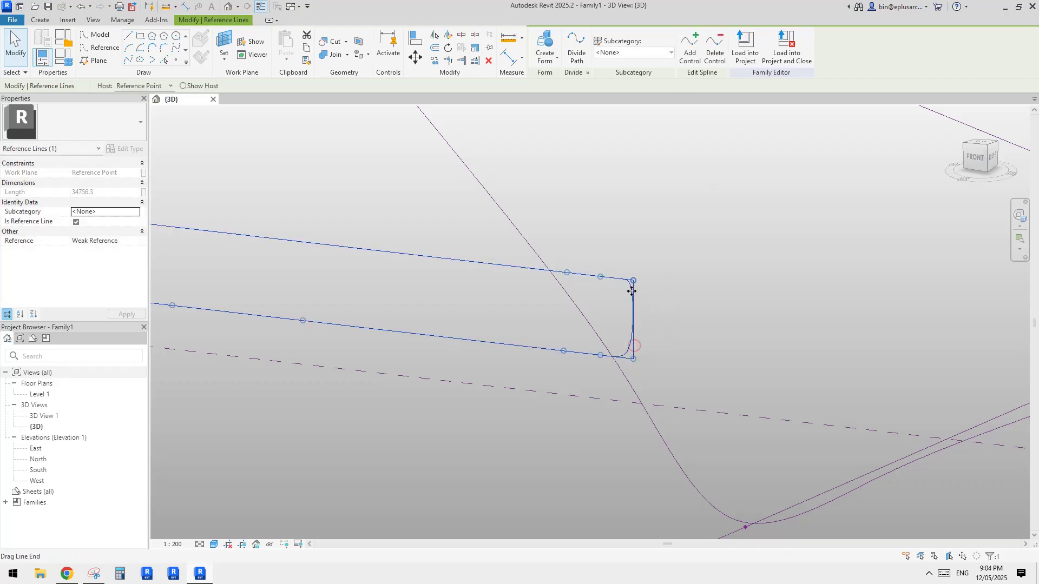
pyautogui.moveTo(631, 345); pyautogui.dragTo(630, 316, button='middle')
pyautogui.click(713, 60)
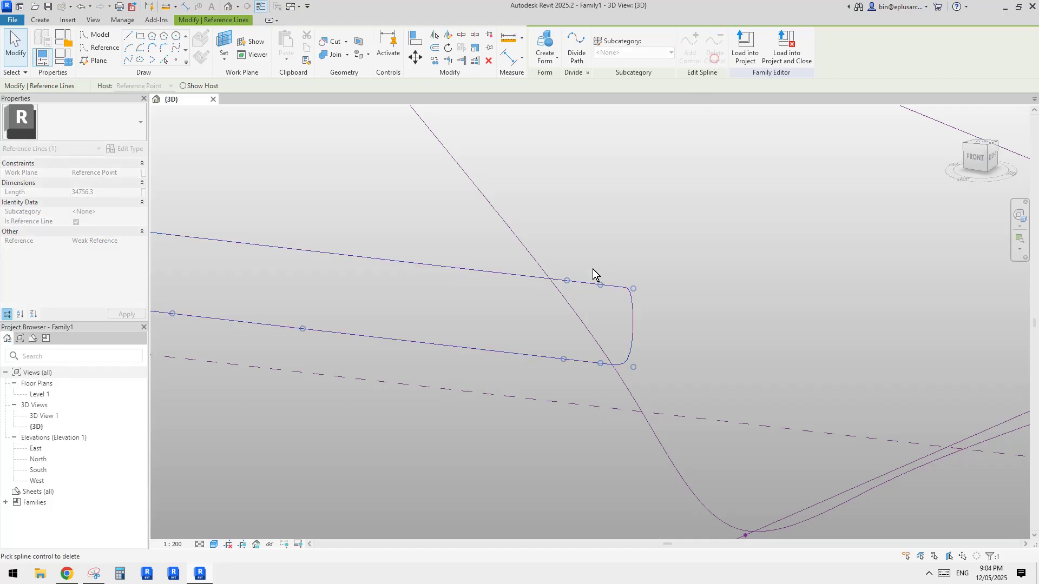
pyautogui.press('Escape')
pyautogui.click(640, 307)
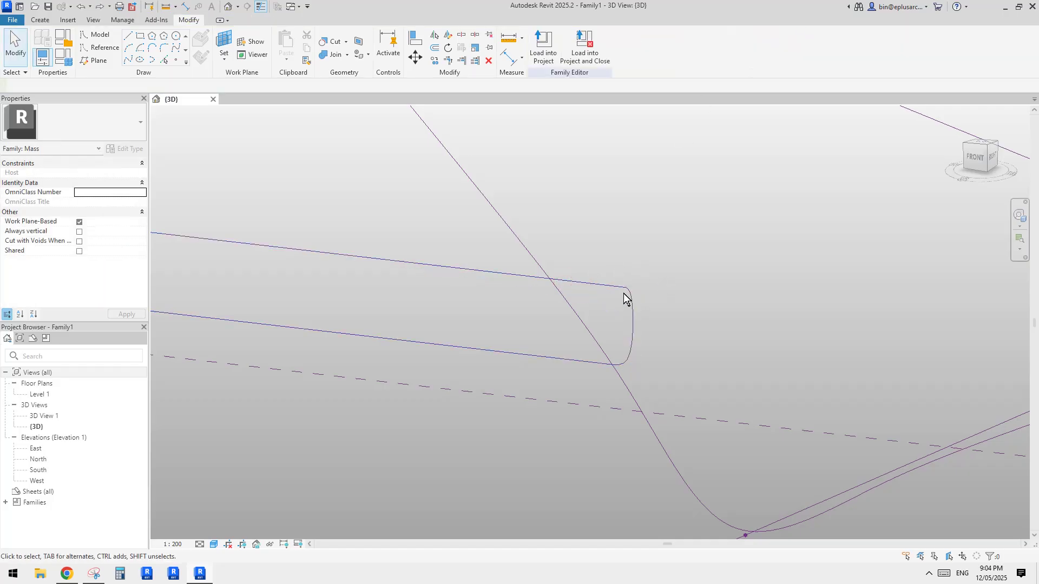
pyautogui.keyDown('shift'); pyautogui.moveTo(626, 297); pyautogui.dragTo(651, 313, button='middle'); pyautogui.keyUp('shift')
pyautogui.click(650, 316)
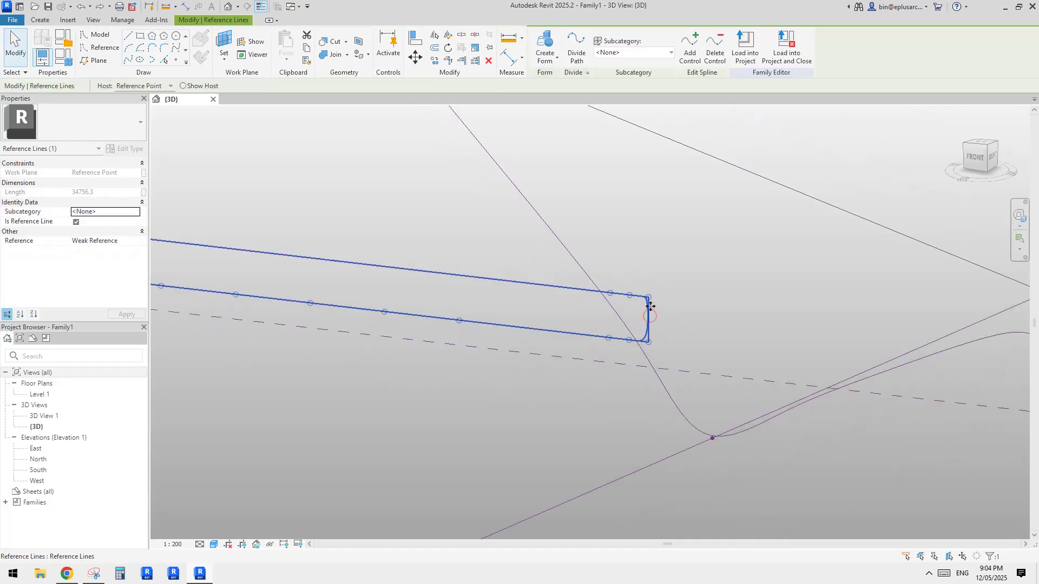
# Delete the two matching intermediate control points on the short end edge of the dipped profile
pyautogui.moveTo(918, 286); pyautogui.dragTo(638, 301, button='middle')
pyautogui.click(729, 312)
pyautogui.moveTo(754, 320); pyautogui.dragTo(661, 265, button='middle')
pyautogui.click(712, 344)
pyautogui.click(721, 50)
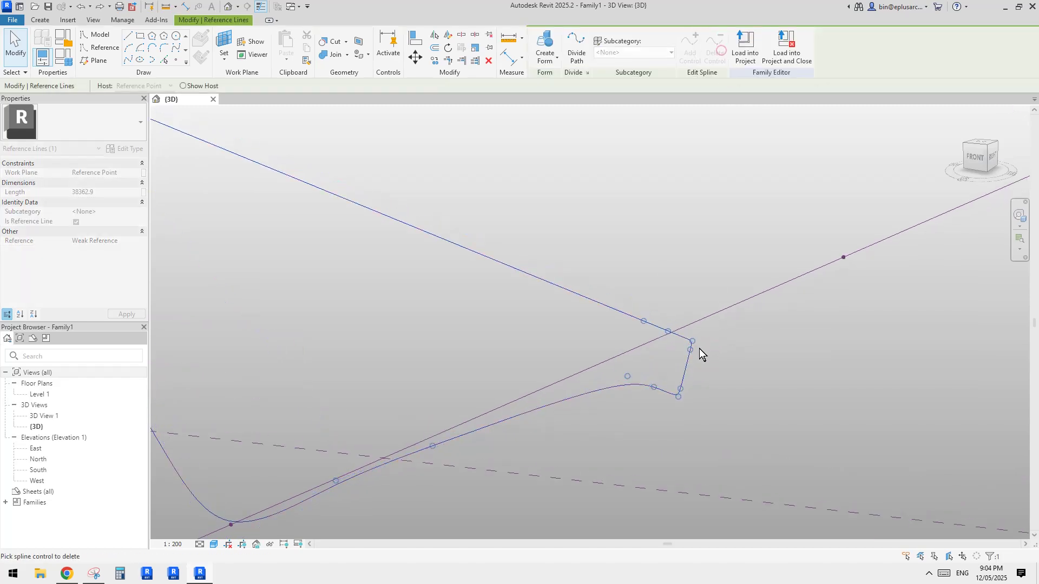
pyautogui.click(690, 349)
pyautogui.click(713, 43)
pyautogui.click(681, 388)
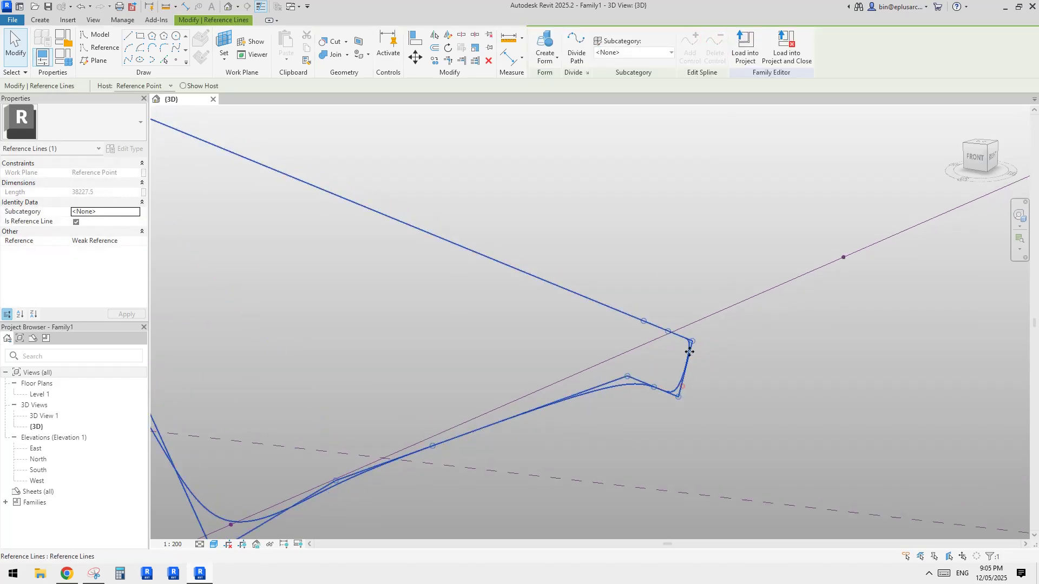
pyautogui.scroll(-1, 746, 329)
# Delete the two intermediate control points on the short end edge of the far straight profile
pyautogui.moveTo(746, 329); pyautogui.dragTo(464, 378, button='middle')
pyautogui.moveTo(692, 323); pyautogui.dragTo(423, 408, button='middle')
pyautogui.click(582, 305)
pyautogui.click(559, 296)
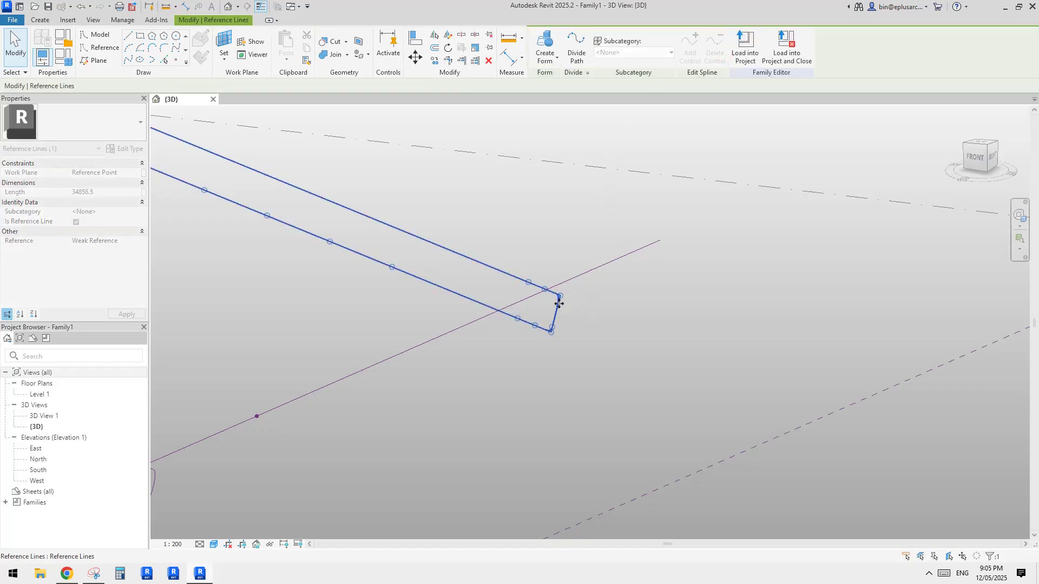
pyautogui.click(721, 62)
pyautogui.scroll(1, 615, 237)
pyautogui.click(530, 361)
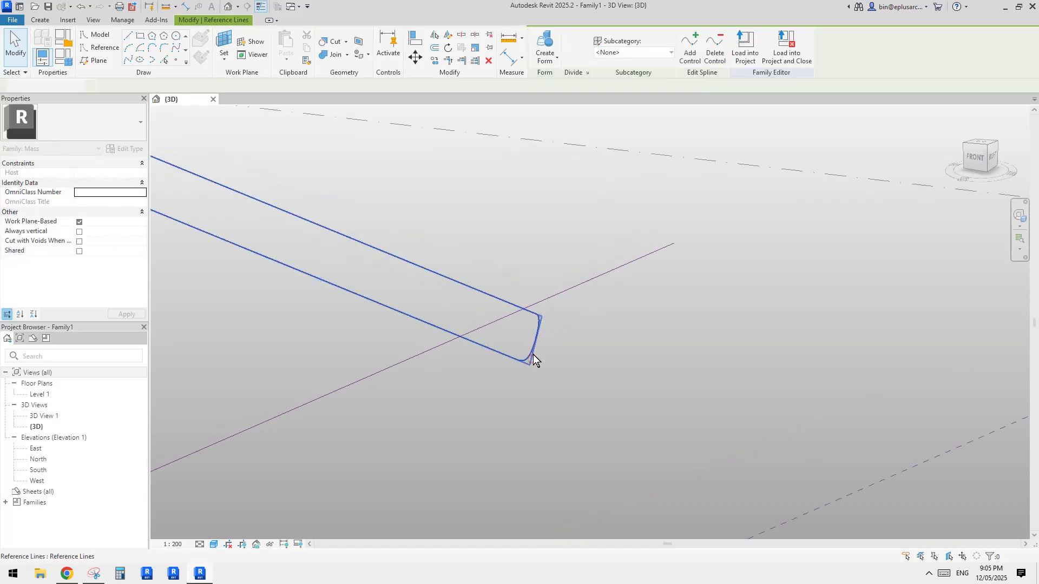
# Create a lofted form from the three simplified spline profiles and inspect its front edge and underside
pyautogui.scroll(-5, 533, 355)
pyautogui.click(502, 331)
pyautogui.keyDown('ctrl'); pyautogui.click(421, 359); pyautogui.keyUp('ctrl')
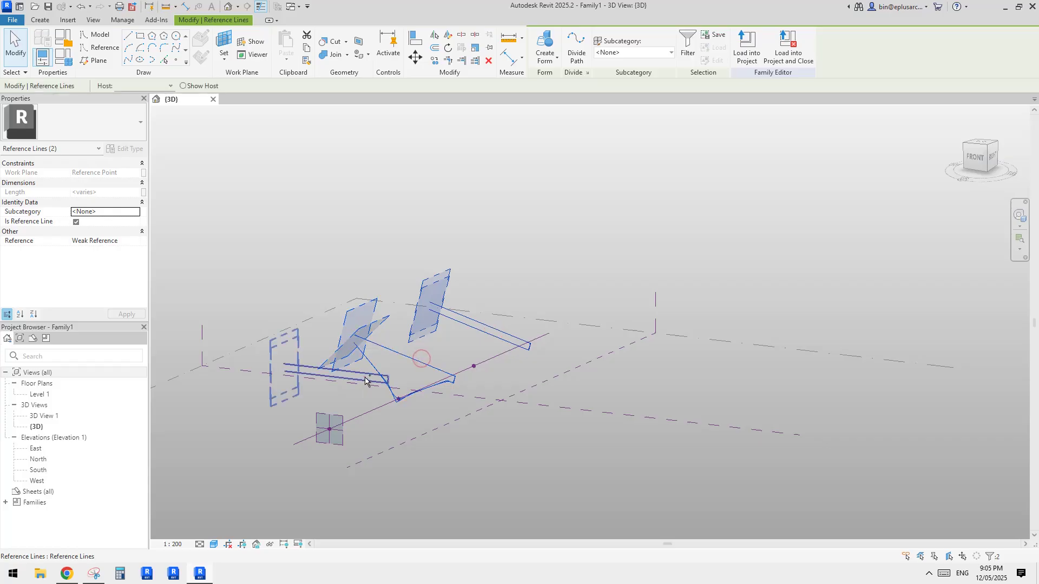
pyautogui.click(545, 44)
pyautogui.moveTo(580, 367); pyautogui.dragTo(585, 239, button='middle')
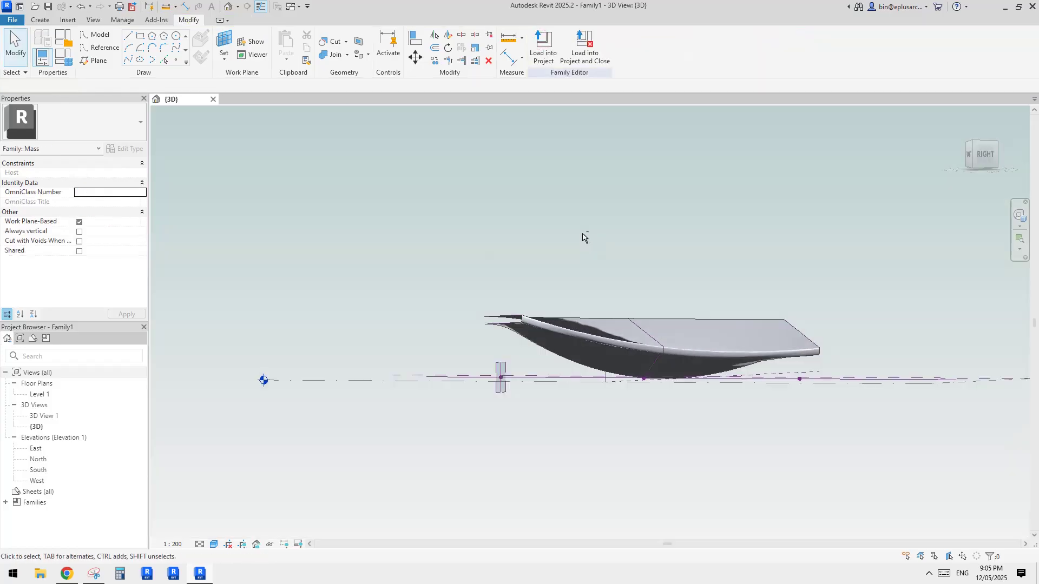
pyautogui.scroll(2, 745, 382)
pyautogui.keyDown('shift'); pyautogui.moveTo(744, 382); pyautogui.dragTo(677, 452, button='middle'); pyautogui.keyUp('shift')
pyautogui.moveTo(574, 420); pyautogui.dragTo(612, 459, button='middle')
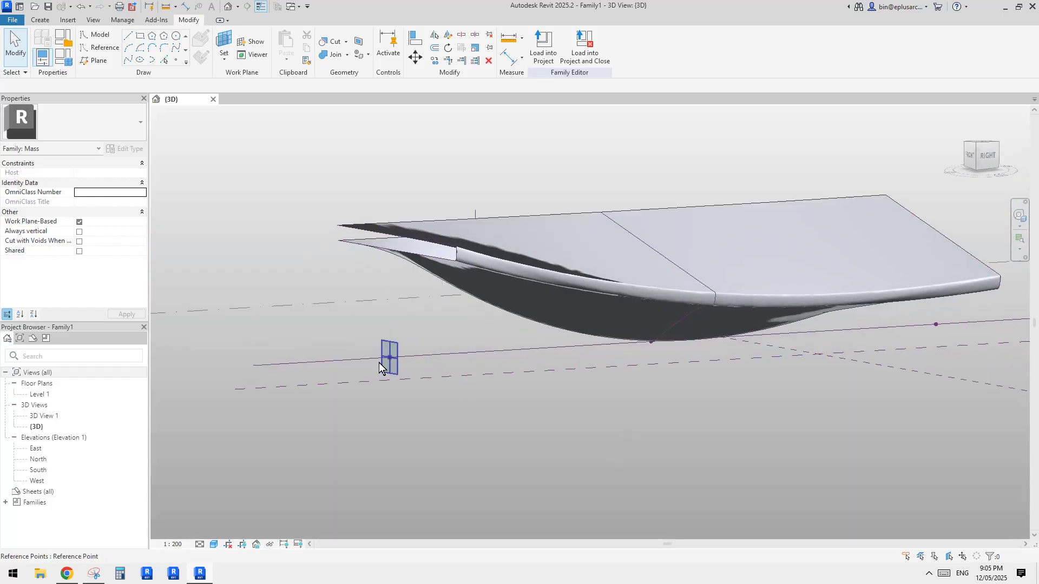
# Move the near reference point along the reference line toward the dipped profile to steepen that side of the form
pyautogui.moveTo(394, 361); pyautogui.dragTo(524, 352)
pyautogui.moveTo(892, 351); pyautogui.dragTo(595, 357, button='middle')
pyautogui.moveTo(546, 332); pyautogui.dragTo(568, 336)
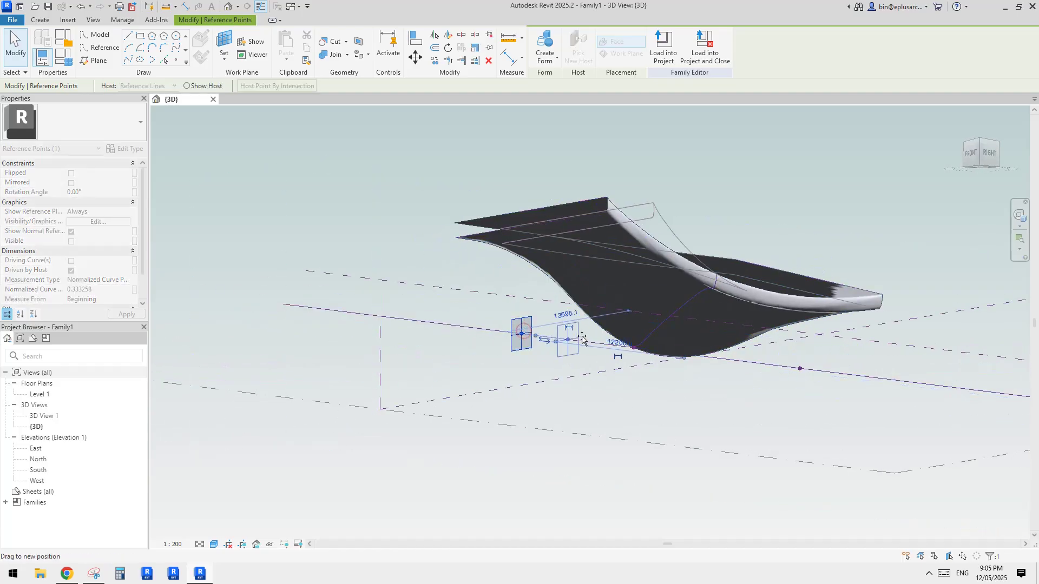
pyautogui.keyDown('shift'); pyautogui.moveTo(568, 336); pyautogui.dragTo(579, 360, button='middle'); pyautogui.keyUp('shift')
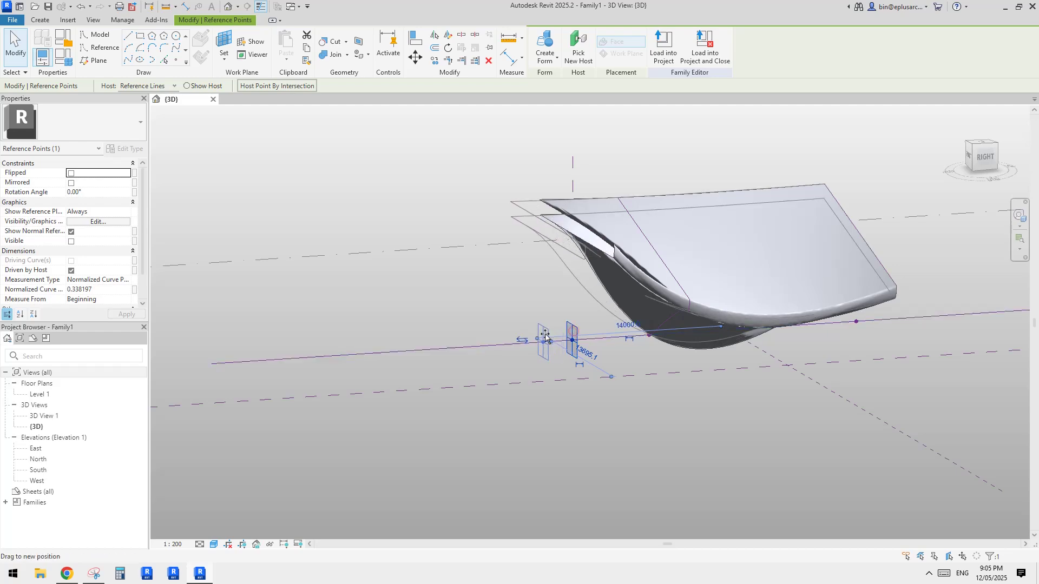
pyautogui.moveTo(546, 336); pyautogui.dragTo(538, 337)
# View the reshaped form from its front edge and switch to the annotated reference image in Snipping Tool for comparison
pyautogui.keyDown('shift'); pyautogui.moveTo(615, 250); pyautogui.dragTo(722, 322, button='middle'); pyautogui.keyUp('shift')
pyautogui.press('Escape')
pyautogui.scroll(-2, 686, 324)
pyautogui.scroll(1, 722, 323)
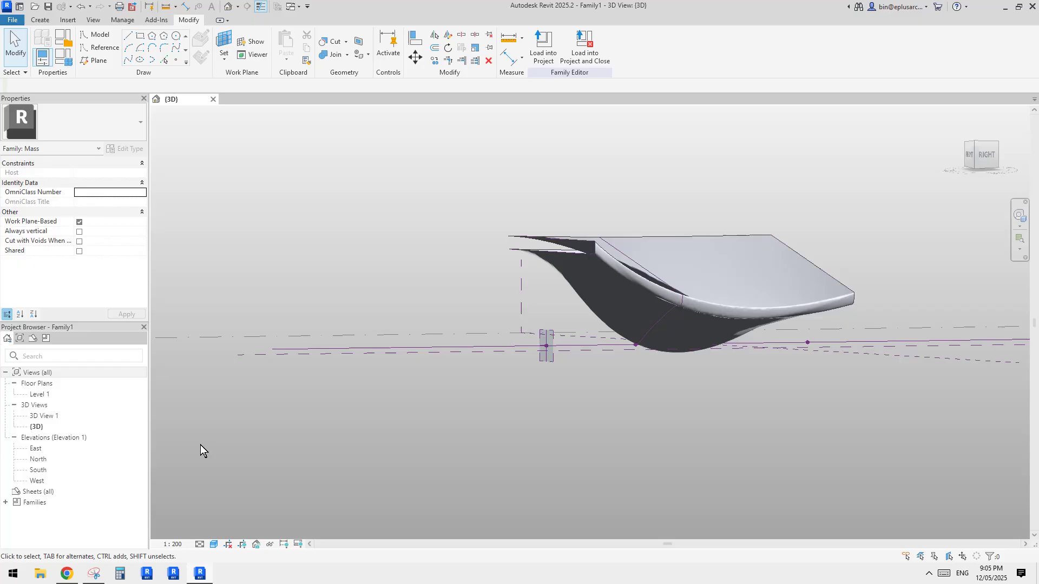
pyautogui.click(93, 573)
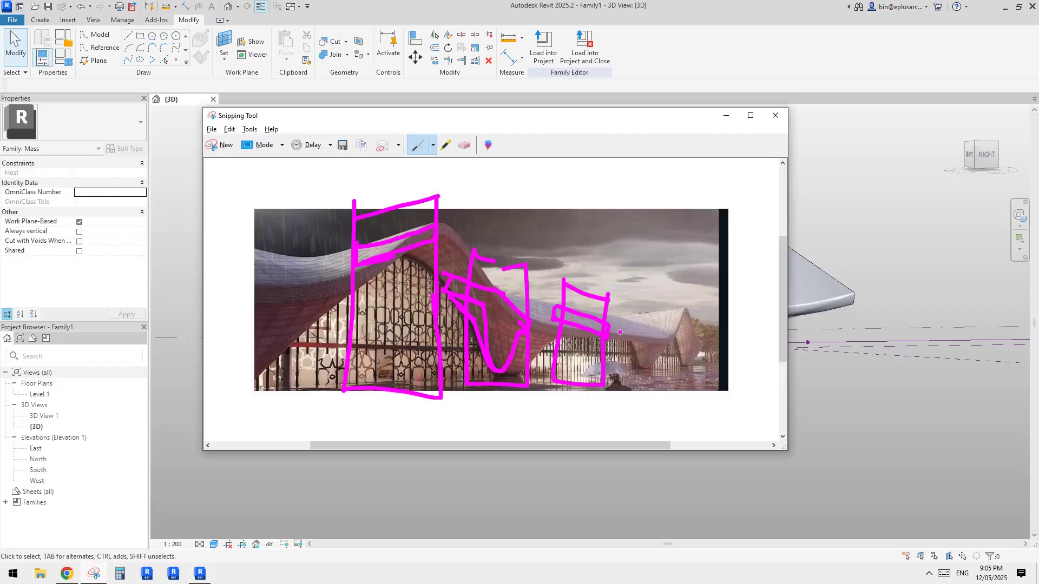
# Return to Revit and delete the lofted form so only the three profiles and their reference points are left
pyautogui.click(866, 311)
pyautogui.keyDown('shift'); pyautogui.moveTo(866, 313); pyautogui.dragTo(731, 352, button='middle'); pyautogui.keyUp('shift')
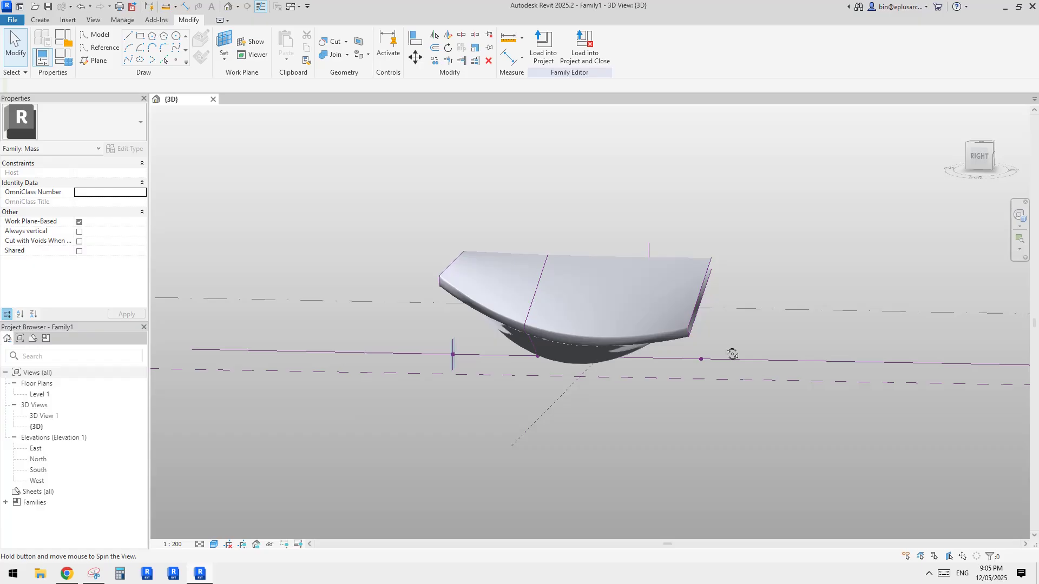
pyautogui.click(675, 299)
pyautogui.press('Delete')
pyautogui.keyDown('shift'); pyautogui.moveTo(698, 319); pyautogui.dragTo(649, 364, button='middle'); pyautogui.keyUp('shift')
pyautogui.click(694, 351)
pyautogui.keyDown('shift'); pyautogui.moveTo(525, 349); pyautogui.dragTo(621, 311, button='middle'); pyautogui.keyUp('shift')
pyautogui.press('Escape')
pyautogui.scroll(-1, 547, 310)
pyautogui.keyDown('shift'); pyautogui.moveTo(530, 309); pyautogui.dragTo(558, 325, button='middle'); pyautogui.keyUp('shift')
# Respace the three profile points along the reference line, with normalized curve parameters of 0.4 for the dipped profile and 0.5 for the far one
pyautogui.click(557, 325)
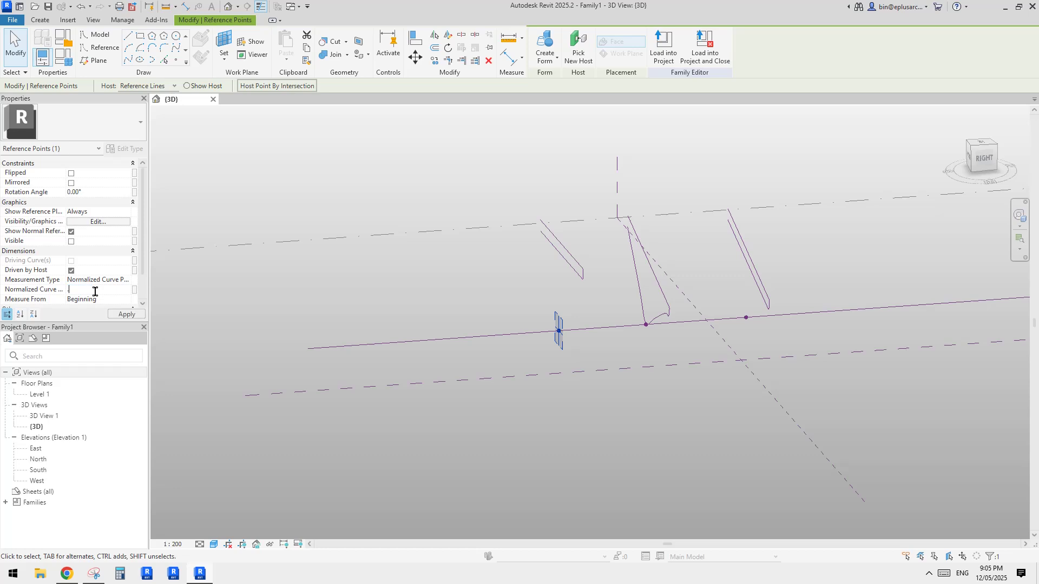
pyautogui.scroll(1, 664, 319)
pyautogui.moveTo(618, 305); pyautogui.dragTo(652, 349)
pyautogui.click(104, 291)
pyautogui.write('.')
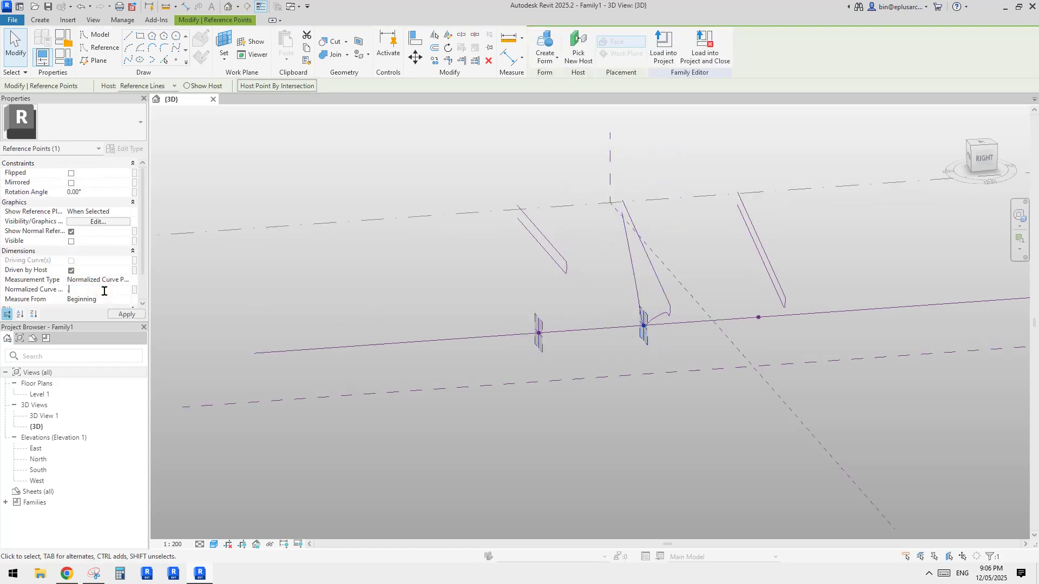
pyautogui.write('400000')
pyautogui.moveTo(734, 294); pyautogui.dragTo(762, 347)
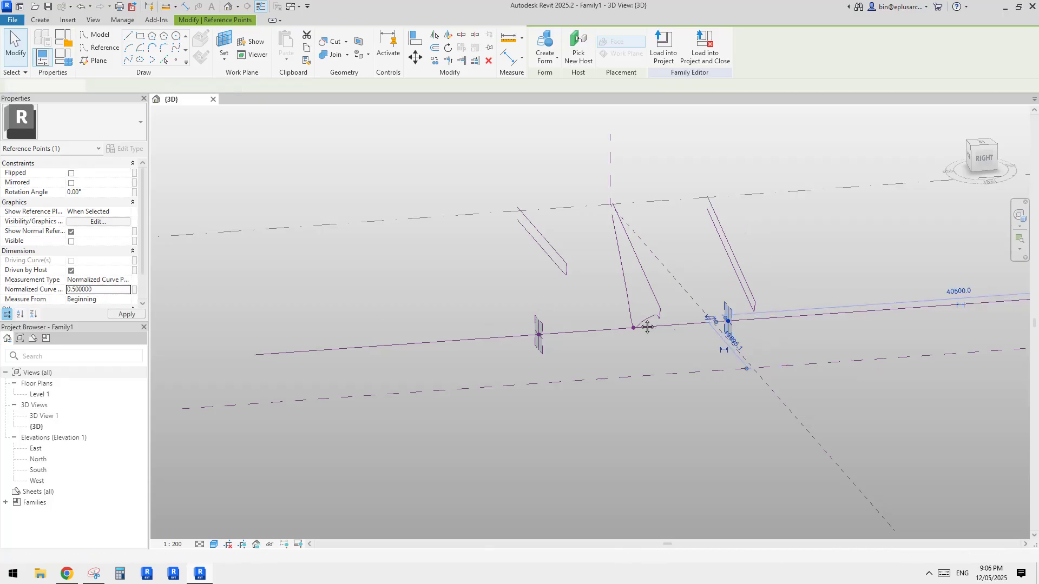
# Copy the far straight profile together with its reference point further along the reference line
pyautogui.moveTo(648, 327)
pyautogui.keyDown('shift'); pyautogui.mouseDown(button='middle')
pyautogui.moveTo(633, 336)
pyautogui.moveTo(578, 329)
pyautogui.moveTo(659, 330)
pyautogui.moveTo(645, 347)
pyautogui.mouseUp(button='middle'); pyautogui.keyUp('shift')
pyautogui.click(621, 186)
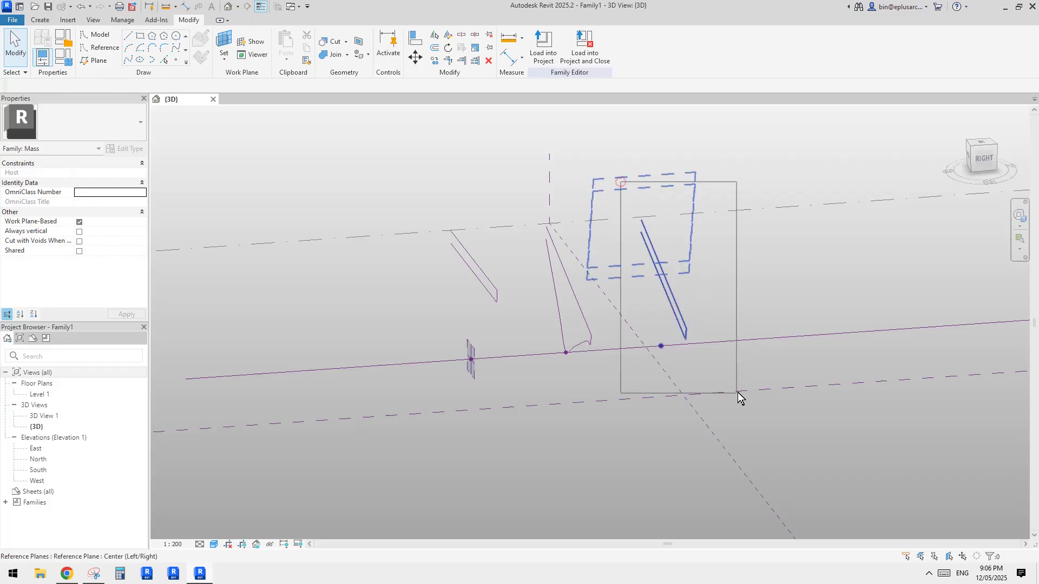
pyautogui.moveTo(738, 392); pyautogui.dragTo(738, 393)
pyautogui.press('c')
pyautogui.press('o')
pyautogui.click(726, 304)
pyautogui.click(848, 297)
# Rehost the copied straight profile's reference point on the reference line and adjust its normalized curve parameter to match the even spacing
pyautogui.click(780, 337)
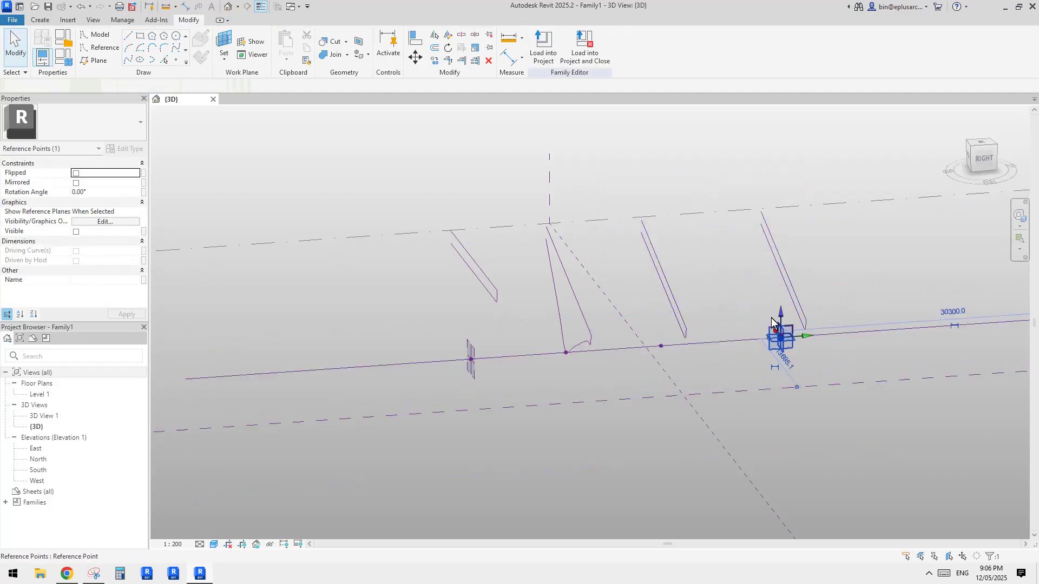
pyautogui.click(748, 342)
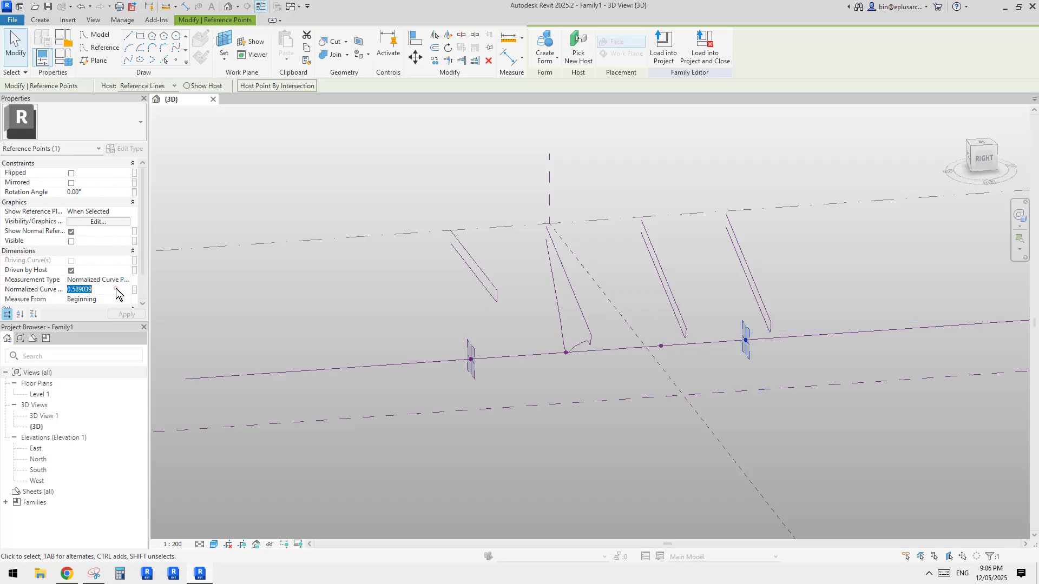
pyautogui.keyDown('shift'); pyautogui.moveTo(829, 319); pyautogui.dragTo(703, 319, button='middle'); pyautogui.keyUp('shift')
pyautogui.scroll(-1, 783, 322)
pyautogui.click(693, 313)
pyautogui.keyDown('shift'); pyautogui.moveTo(663, 288); pyautogui.dragTo(682, 286, button='middle'); pyautogui.keyUp('shift')
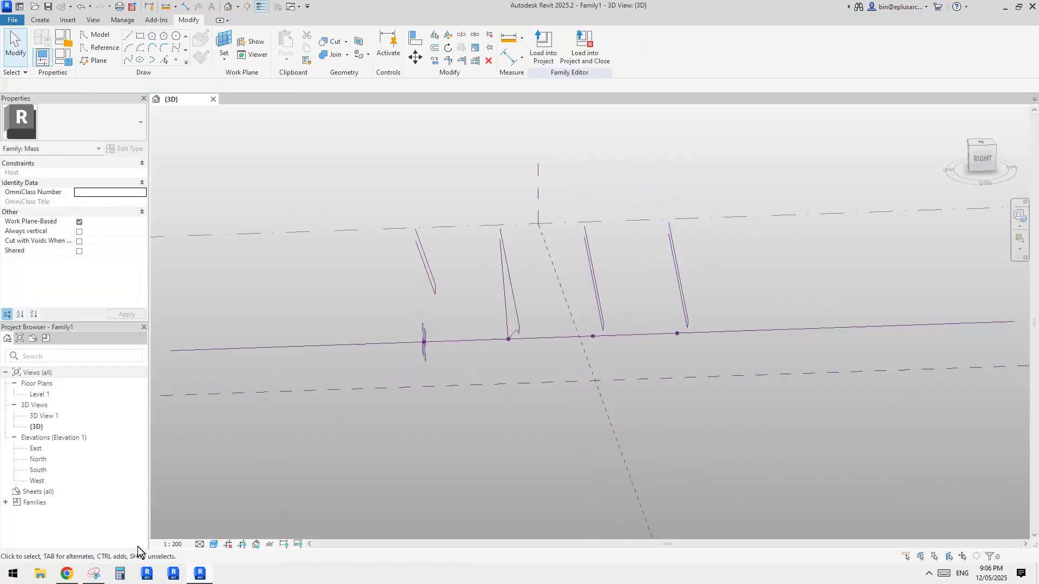
# Check the annotated reference image, and copy the last straight profile with its reference point further toward the far end
pyautogui.click(93, 574)
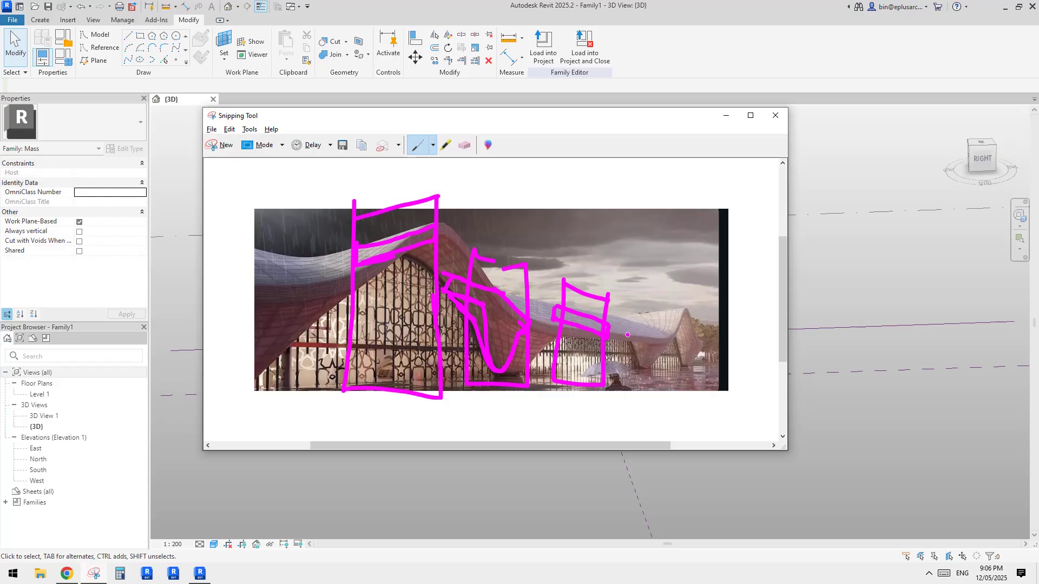
pyautogui.click(872, 364)
pyautogui.moveTo(718, 378); pyautogui.dragTo(717, 379)
pyautogui.press('c')
pyautogui.press('o')
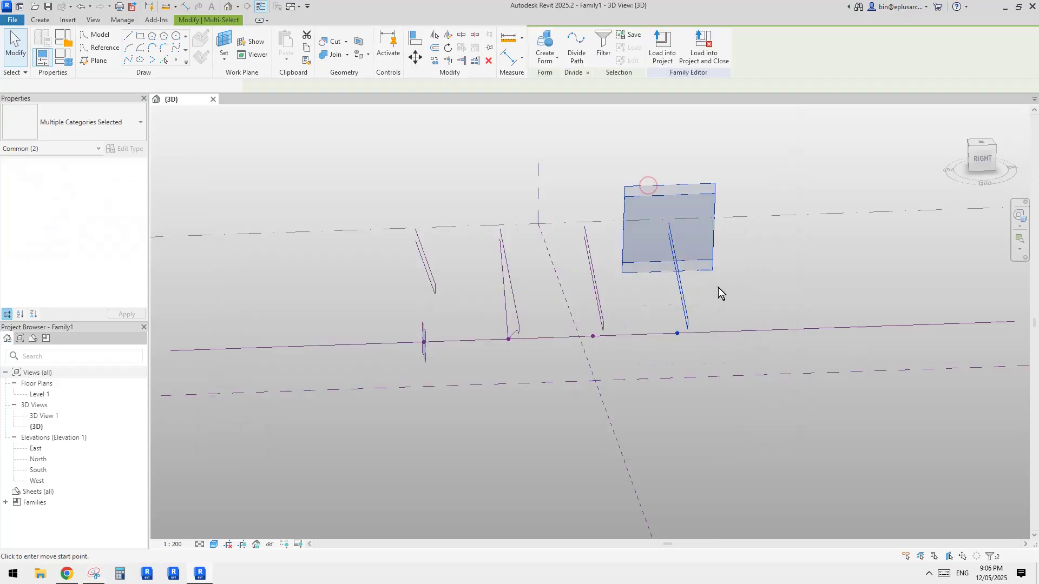
pyautogui.click(718, 288)
pyautogui.click(809, 283)
pyautogui.press('Escape')
# Rehost the newest straight profile's point on the reference line and set its normalized curve parameter to 0.7
pyautogui.moveTo(751, 306); pyautogui.dragTo(784, 349)
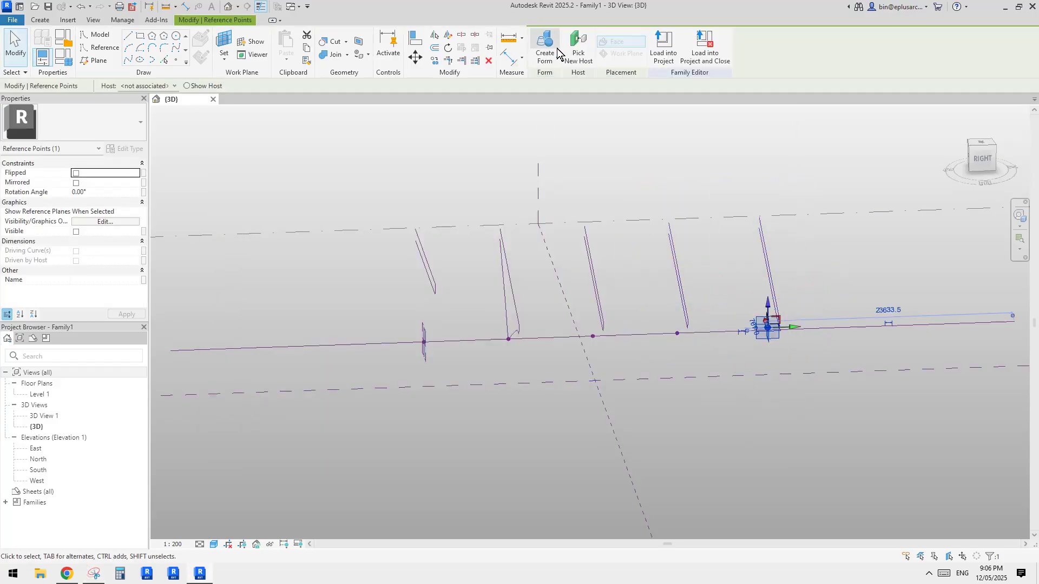
pyautogui.click(745, 332)
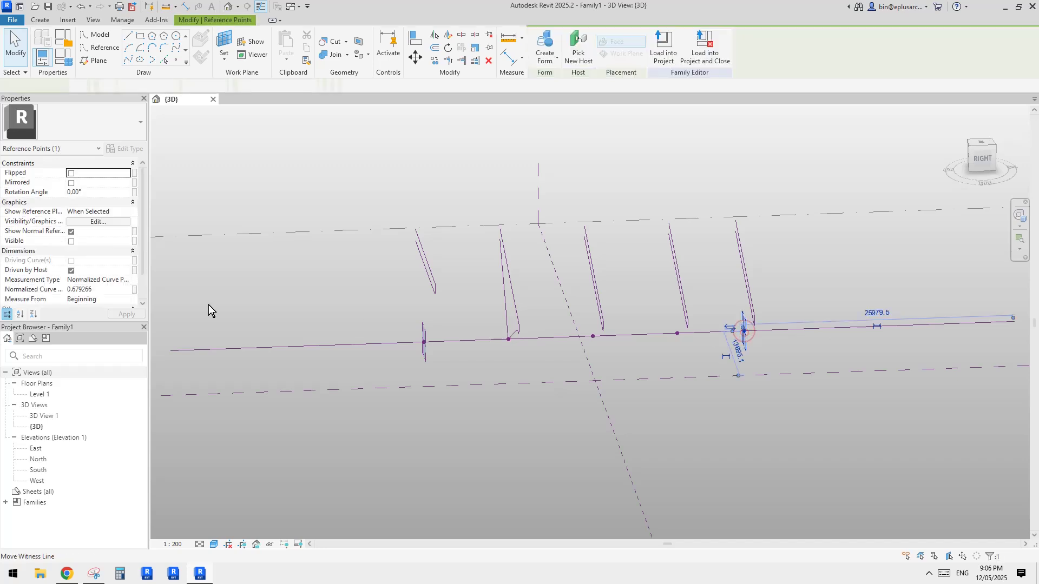
pyautogui.click(103, 291)
pyautogui.write('.700000')
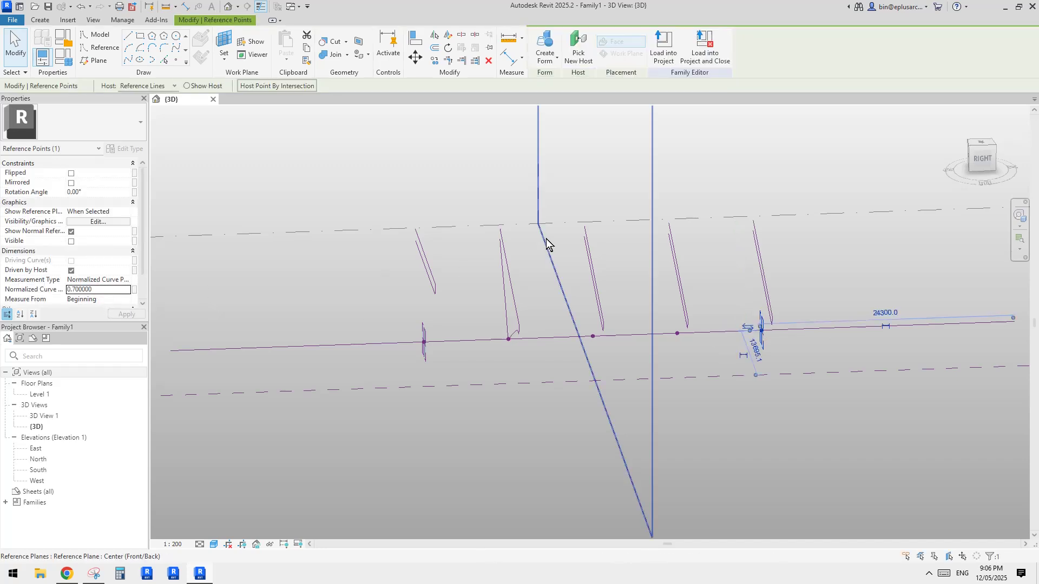
pyautogui.scroll(-1, 624, 272)
pyautogui.moveTo(668, 271); pyautogui.dragTo(575, 277, button='middle')
pyautogui.press('Escape')
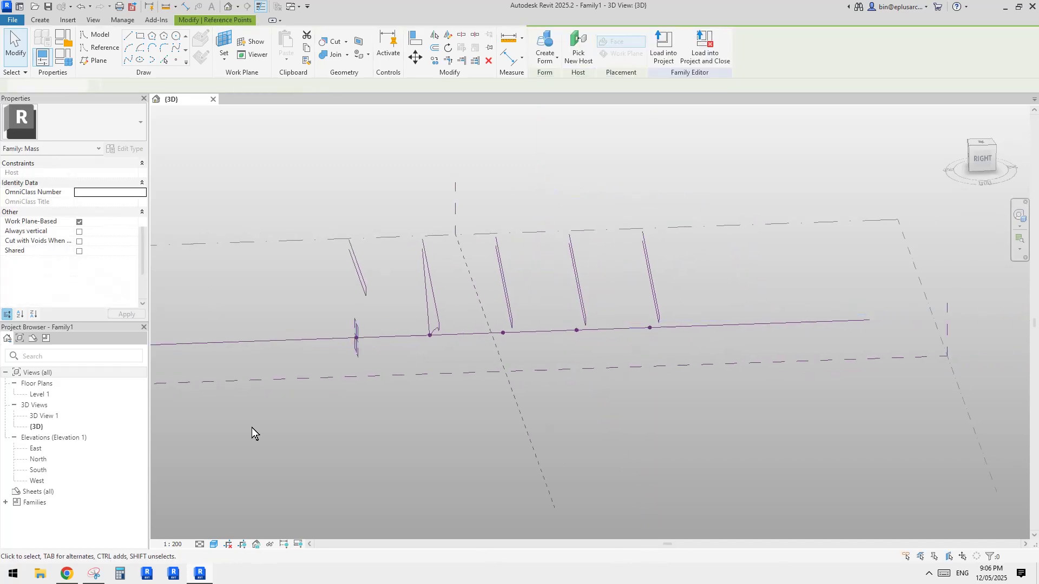
# Recheck the annotated image, and copy the dipped profile with its reference point about 33200 mm along, beyond the last straight profile
pyautogui.click(98, 569)
pyautogui.click(999, 338)
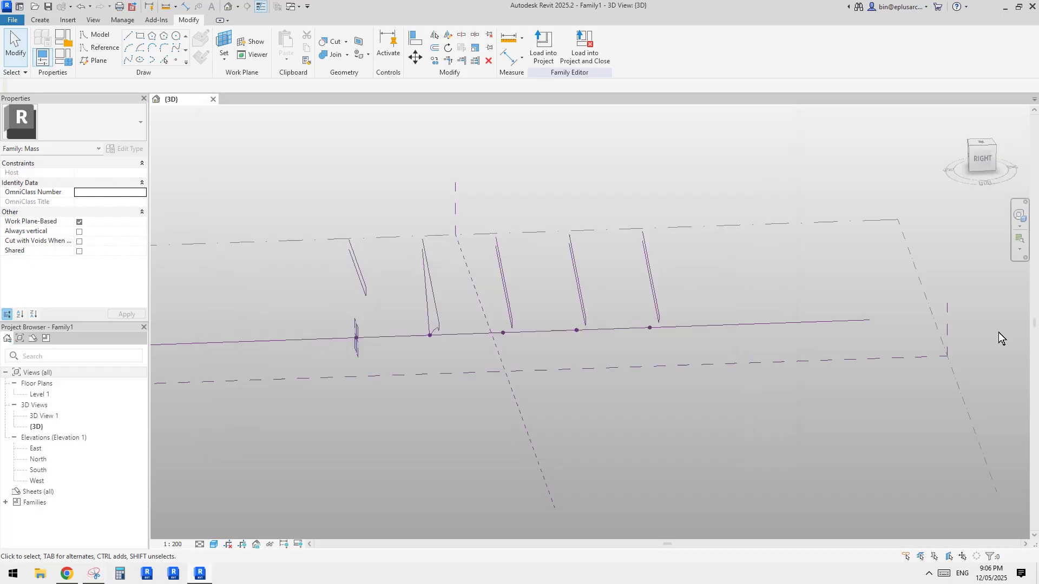
pyautogui.moveTo(468, 369); pyautogui.dragTo(469, 372)
pyautogui.press('c')
pyautogui.press('o')
pyautogui.click(436, 304)
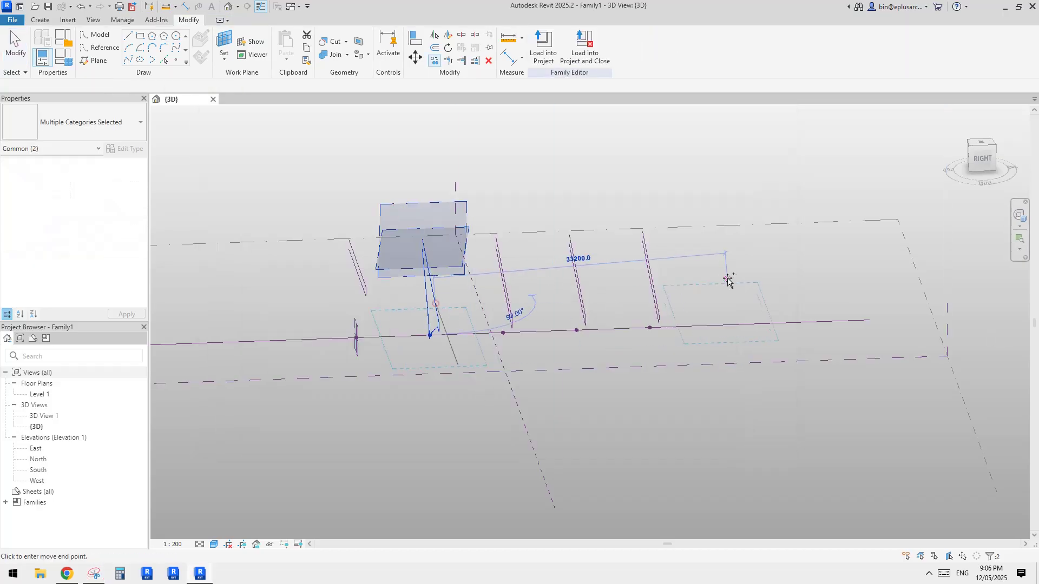
pyautogui.click(729, 279)
# Rehost the copied dipped profile's point on the reference line and space it evenly after the last straight profile
pyautogui.click(706, 306)
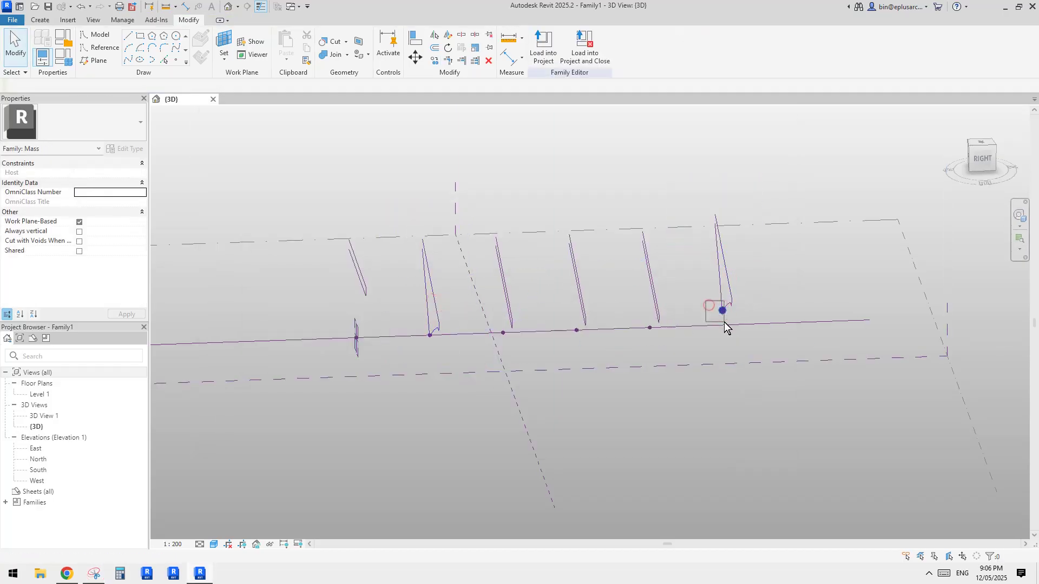
pyautogui.click(725, 323)
pyautogui.click(702, 325)
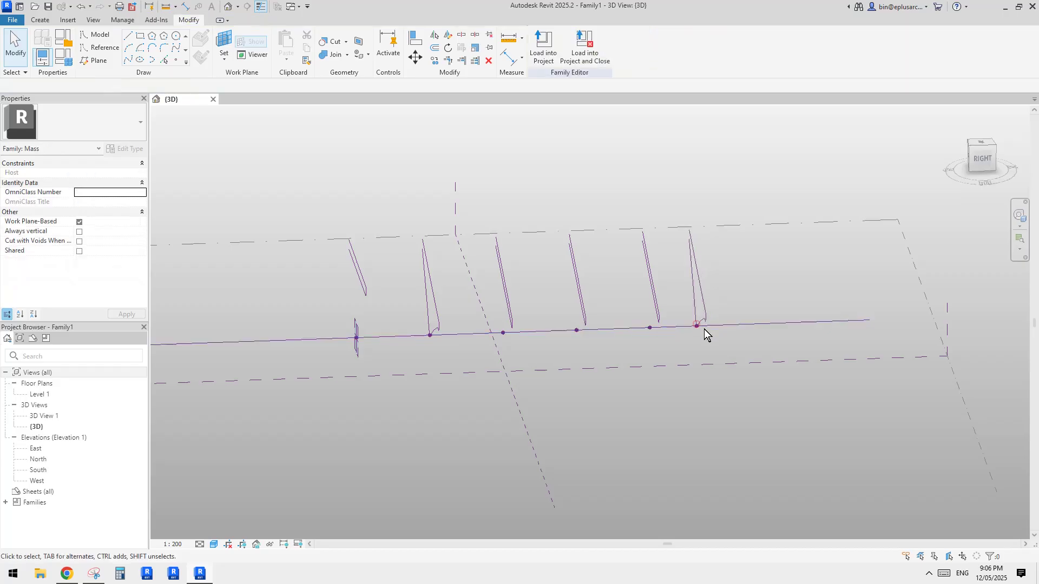
pyautogui.click(619, 255)
# Copy the raised near-end profile with its reference point to the far end, rehost it on the reference line and adjust its curve parameter
pyautogui.moveTo(394, 355); pyautogui.dragTo(394, 359)
pyautogui.keyDown('ctrl'); pyautogui.moveTo(384, 302); pyautogui.dragTo(751, 251); pyautogui.keyUp('ctrl')
pyautogui.moveTo(763, 277); pyautogui.dragTo(756, 297, button='middle')
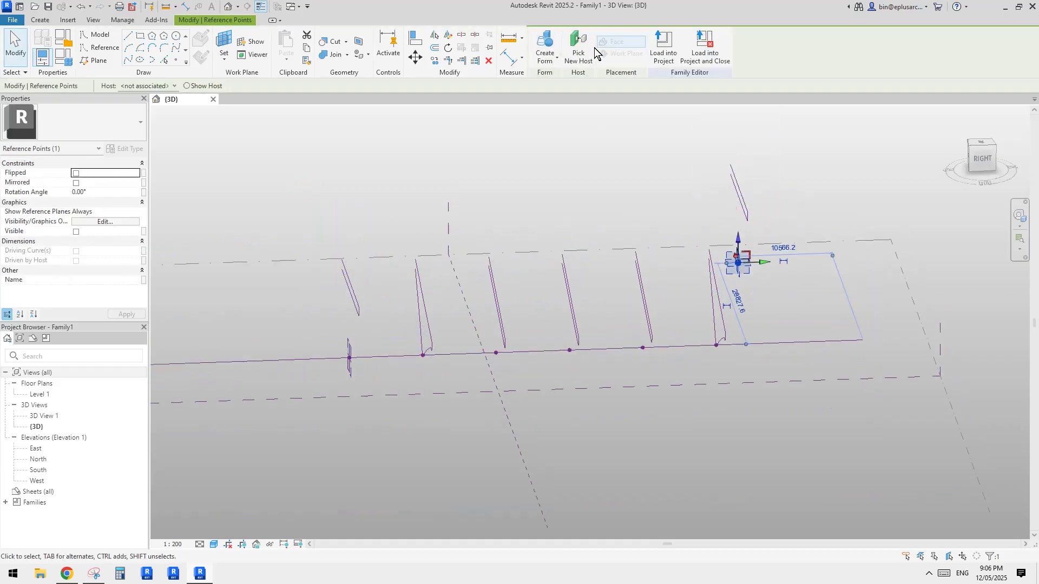
pyautogui.click(793, 341)
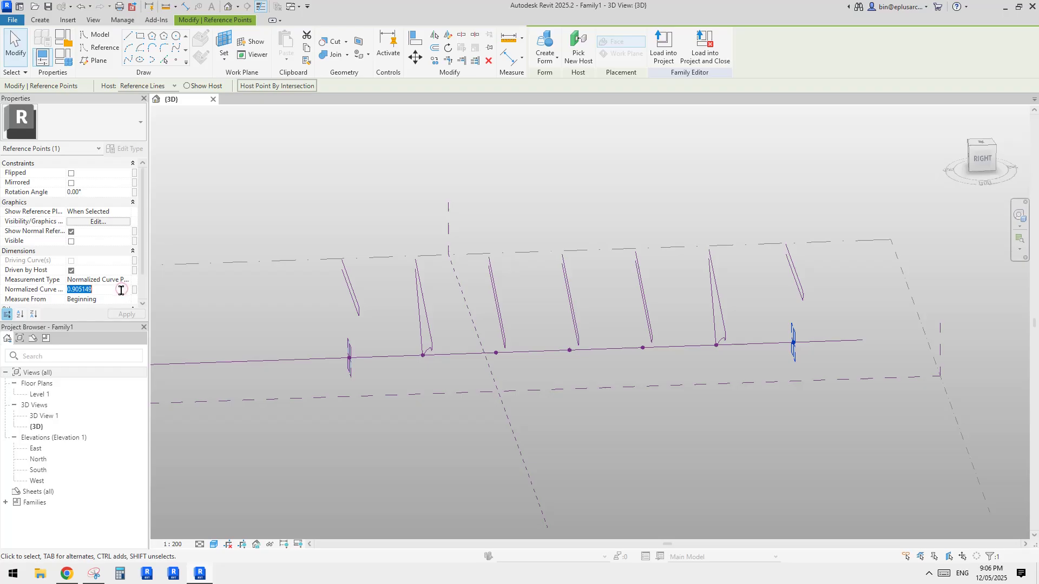
pyautogui.moveTo(599, 277); pyautogui.dragTo(669, 291, button='middle')
pyautogui.click(602, 282)
# Create a lofted form from all seven profiles along the reference line
pyautogui.scroll(-1, 602, 282)
pyautogui.click(719, 262)
pyautogui.keyDown('ctrl'); pyautogui.click(685, 290); pyautogui.keyUp('ctrl')
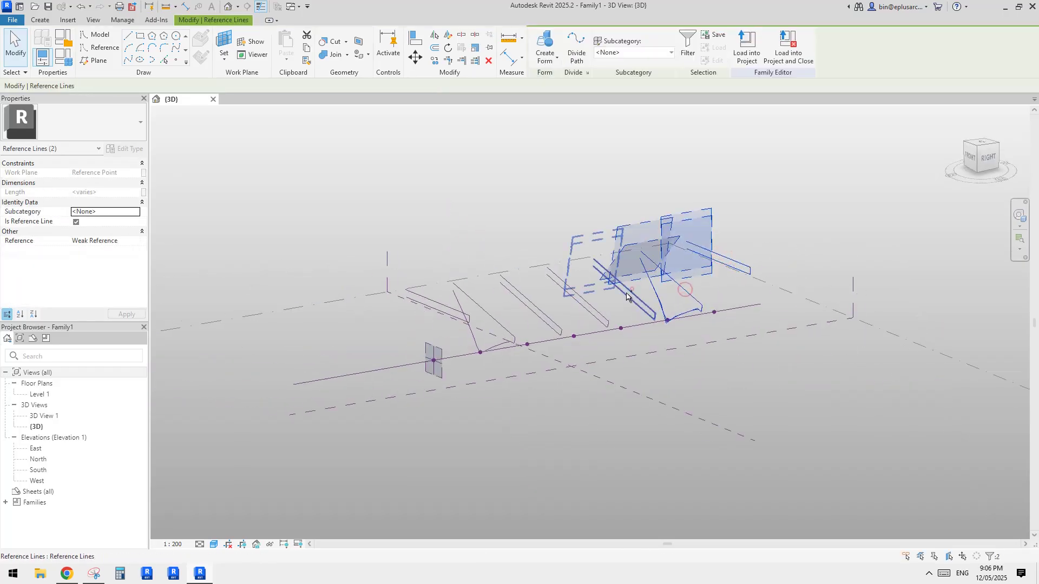
pyautogui.keyDown('ctrl'); pyautogui.click(595, 307); pyautogui.keyUp('ctrl')
pyautogui.keyDown('ctrl'); pyautogui.click(542, 315); pyautogui.keyUp('ctrl')
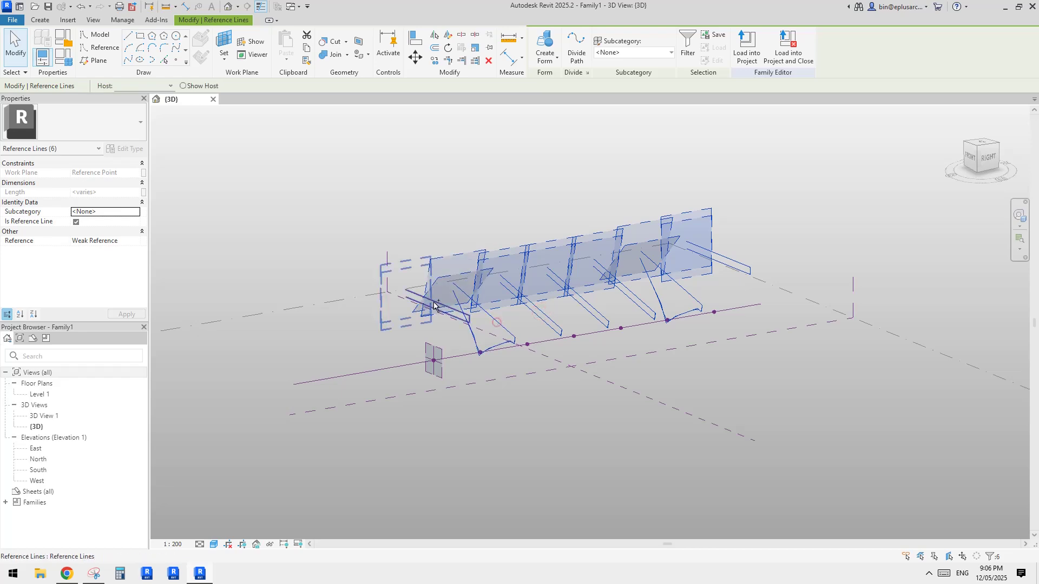
pyautogui.click(540, 57)
pyautogui.click(588, 106)
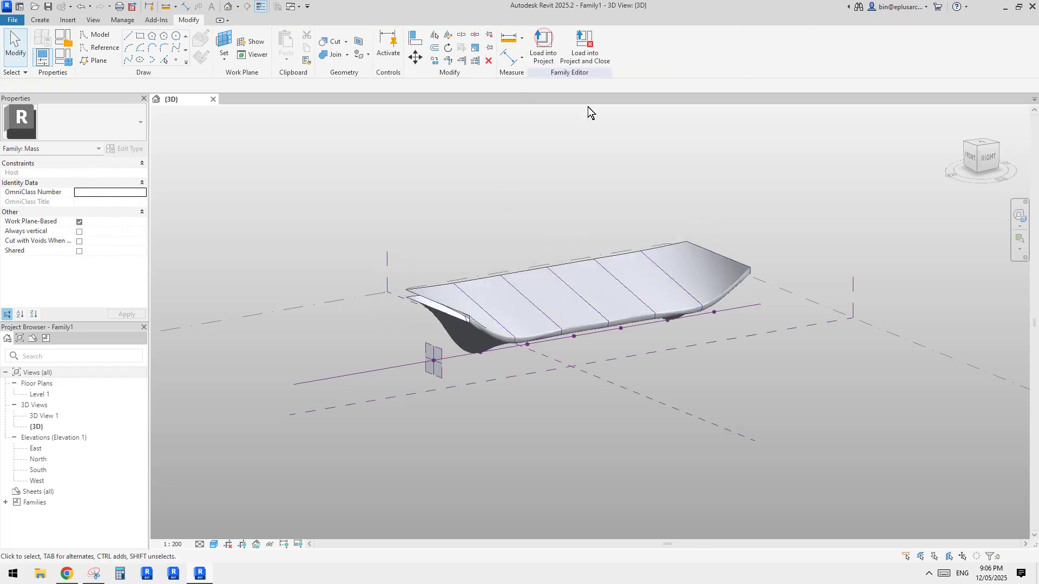
# Compare the form's front edge and underside with the annotated image in Snipping Tool and the reference photo on Reddit in Chrome
pyautogui.keyDown('shift'); pyautogui.moveTo(587, 106); pyautogui.dragTo(575, 295, button='middle'); pyautogui.keyUp('shift')
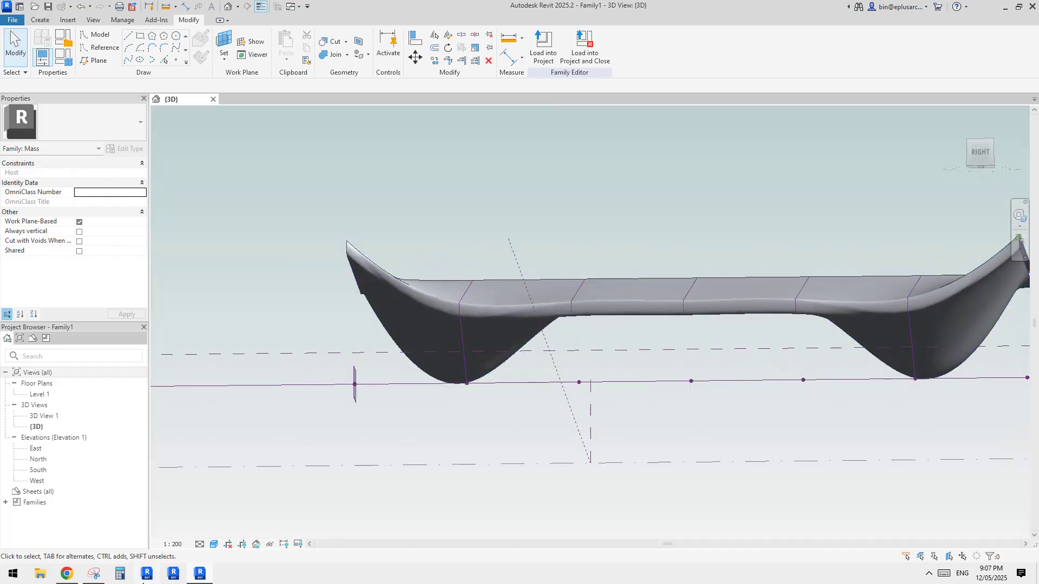
pyautogui.click(93, 574)
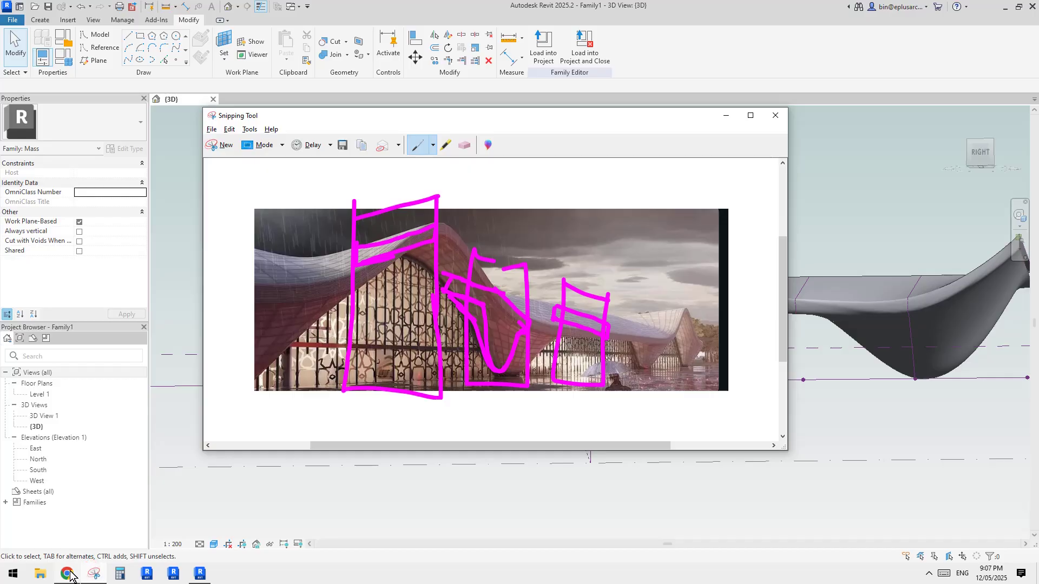
pyautogui.moveTo(69, 576)
pyautogui.click(201, 573)
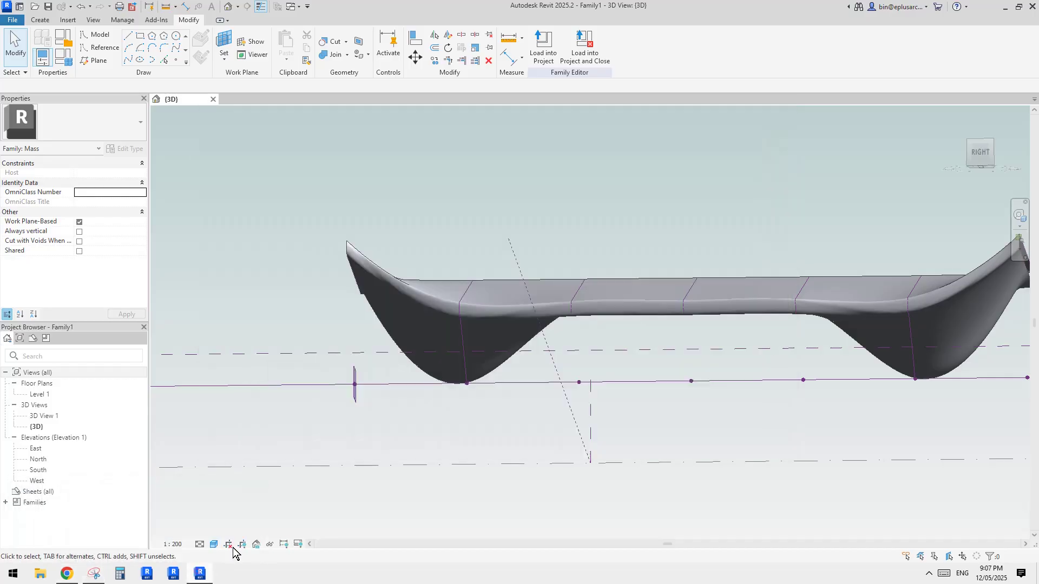
pyautogui.keyDown('shift'); pyautogui.moveTo(515, 294); pyautogui.dragTo(524, 366, button='middle'); pyautogui.keyUp('shift')
pyautogui.scroll(-1, 589, 335)
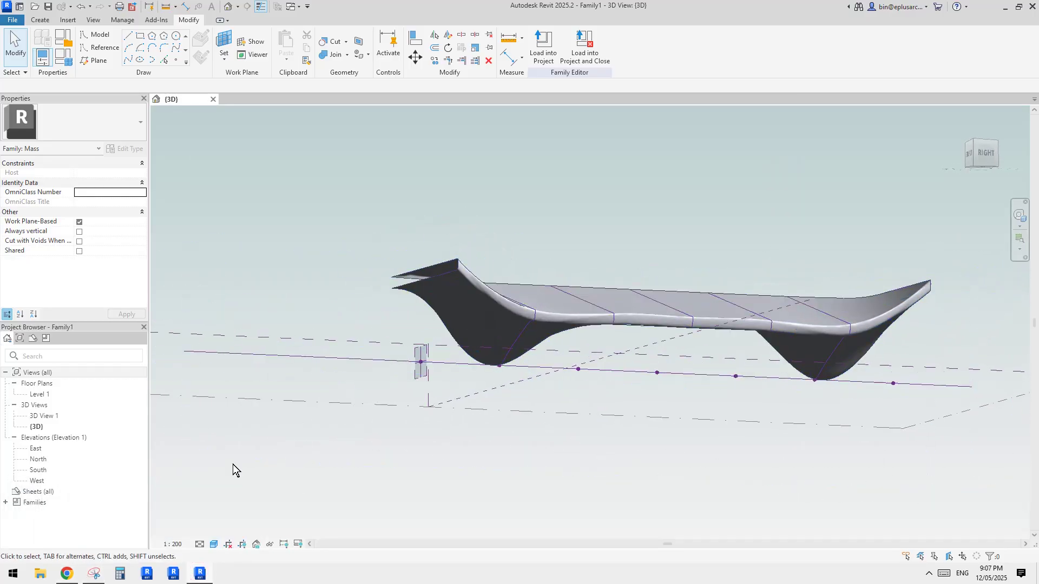
pyautogui.click(68, 575)
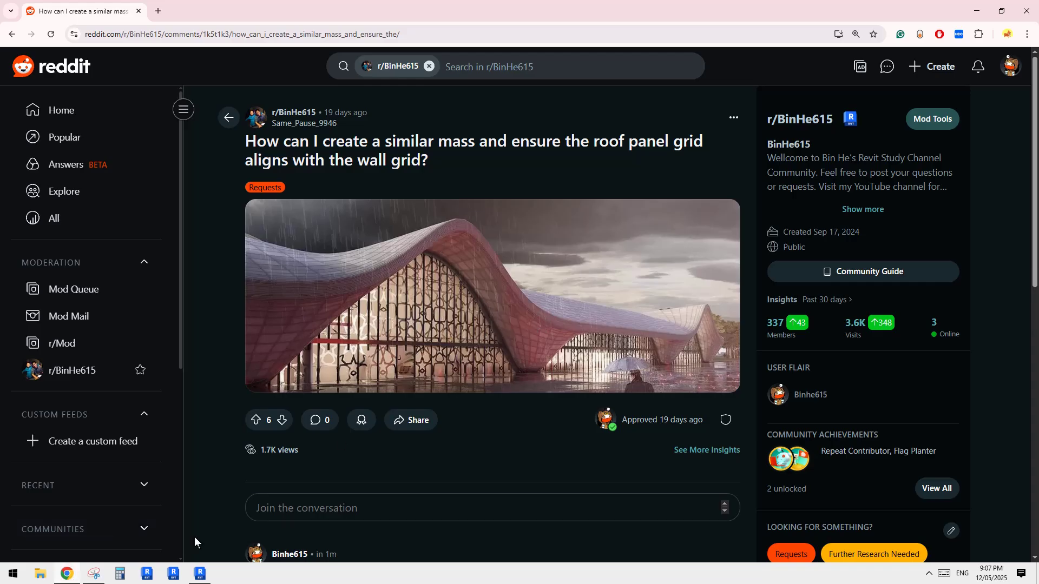
# Return to Revit and delete the seven-profile lofted form
pyautogui.keyDown('shift'); pyautogui.moveTo(550, 364); pyautogui.dragTo(541, 347, button='middle'); pyautogui.keyUp('shift')
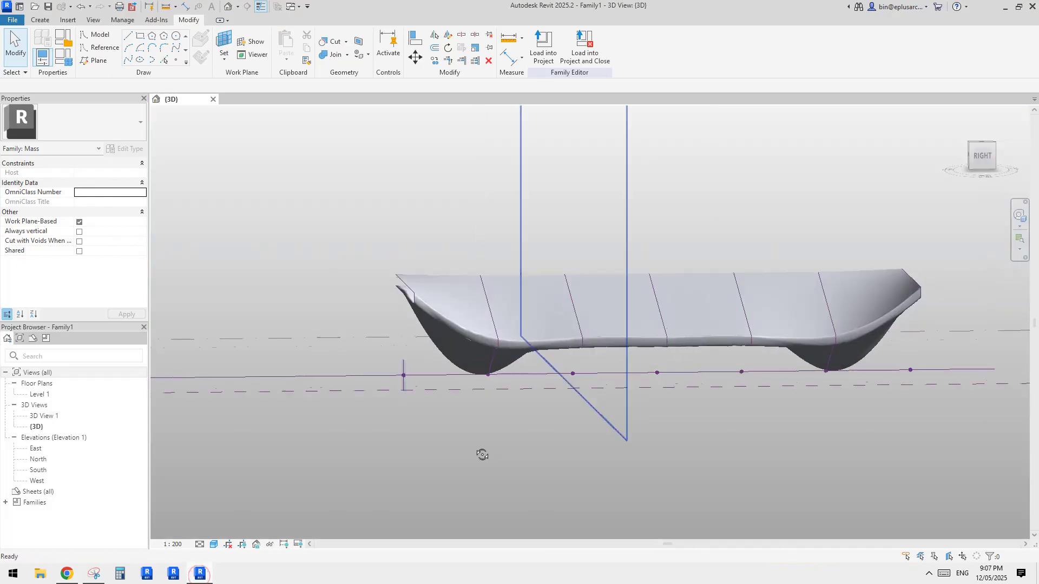
pyautogui.click(536, 333)
pyautogui.press('Delete')
pyautogui.scroll(-2, 555, 338)
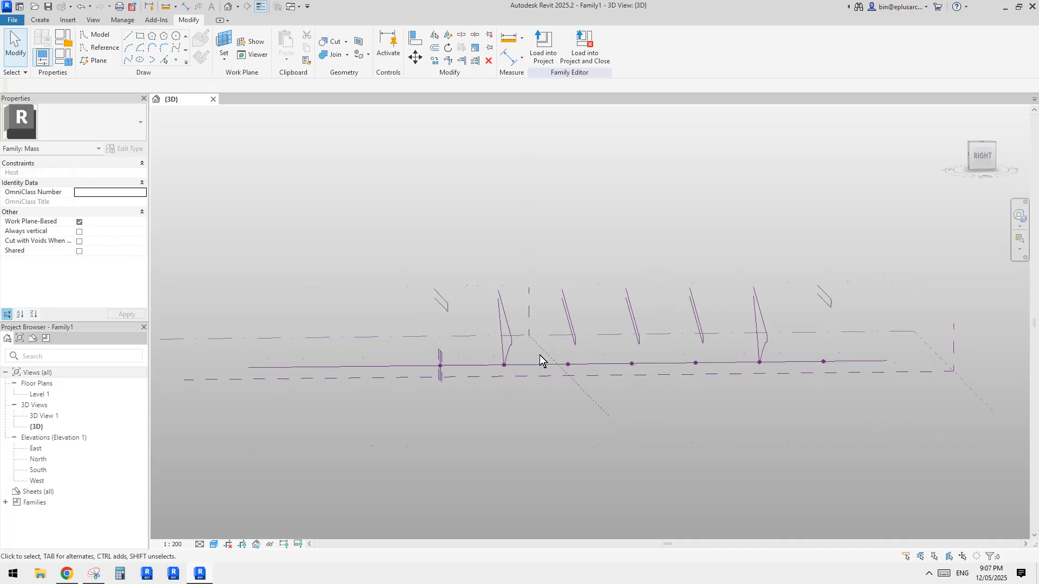
# Copy the near dipped profile with its reference point past the raised near-end profile toward the start of the reference line
pyautogui.moveTo(494, 378); pyautogui.dragTo(503, 381, button='middle')
pyautogui.moveTo(479, 248); pyautogui.dragTo(539, 391)
pyautogui.press('c')
pyautogui.press('o')
pyautogui.click(534, 358)
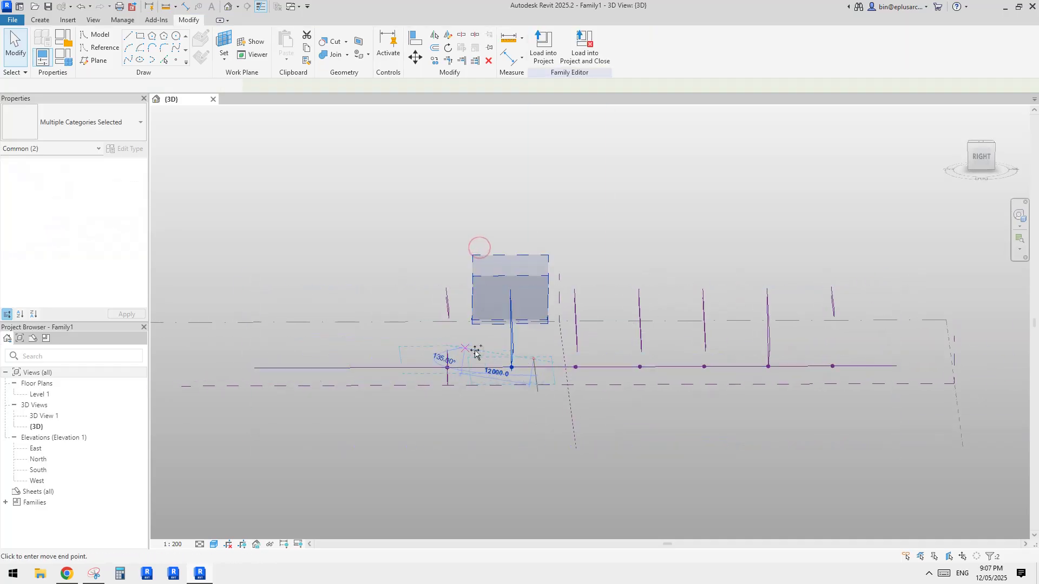
pyautogui.click(401, 340)
# Rehost the copied dipped profile's point on the reference line and set its normalized curve parameter to 0.2
pyautogui.click(380, 349)
pyautogui.keyDown('shift'); pyautogui.moveTo(403, 358); pyautogui.dragTo(460, 327, button='middle'); pyautogui.keyUp('shift')
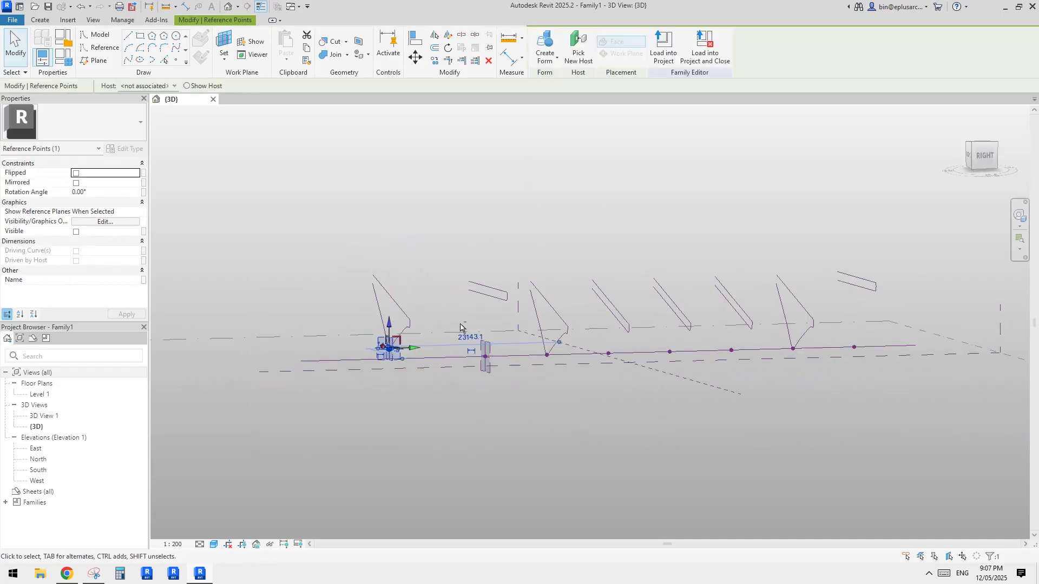
pyautogui.click(428, 357)
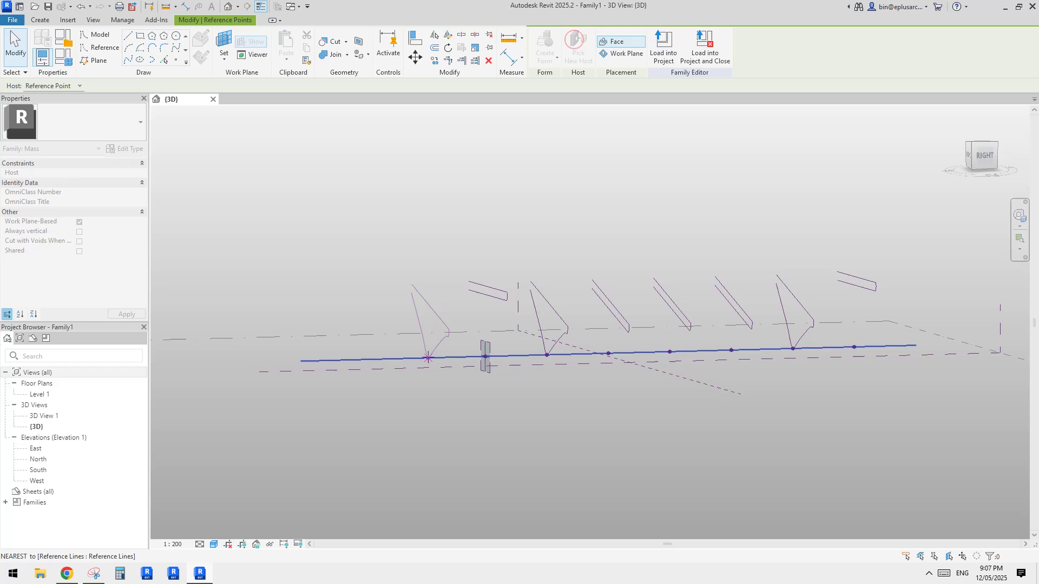
pyautogui.click(428, 358)
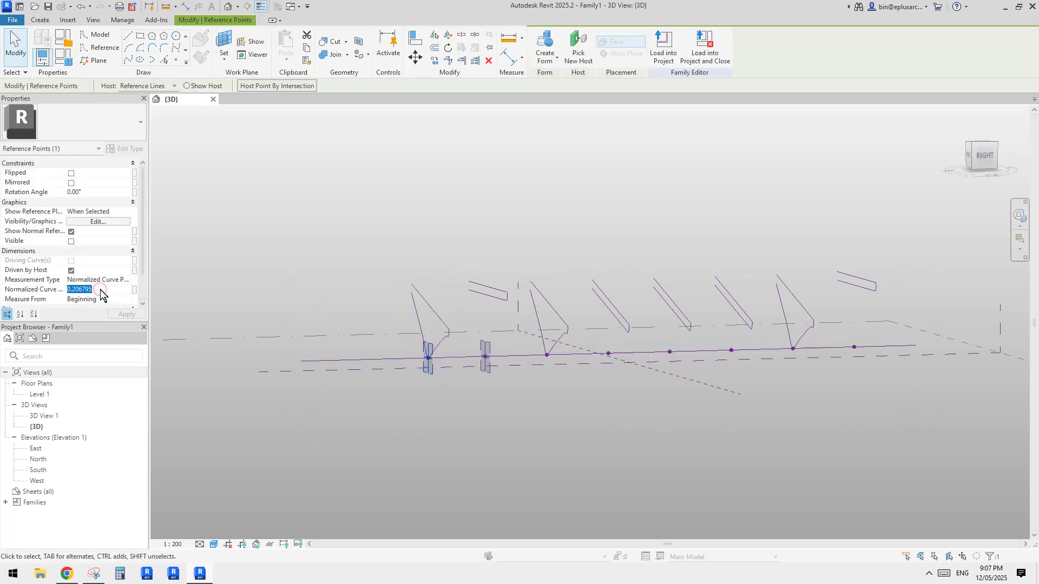
pyautogui.write('0.2')
pyautogui.press('Return')
pyautogui.keyDown('shift'); pyautogui.moveTo(465, 259); pyautogui.dragTo(440, 296, button='middle'); pyautogui.keyUp('shift')
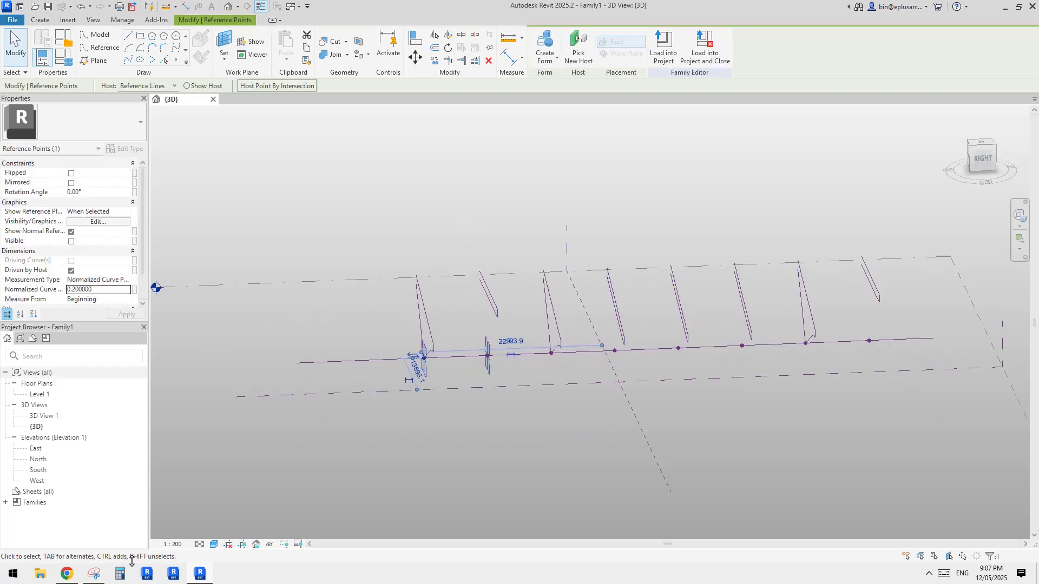
# Check the annotated roof image in Snipping Tool and return to the Revit model with nothing selected
pyautogui.click(97, 574)
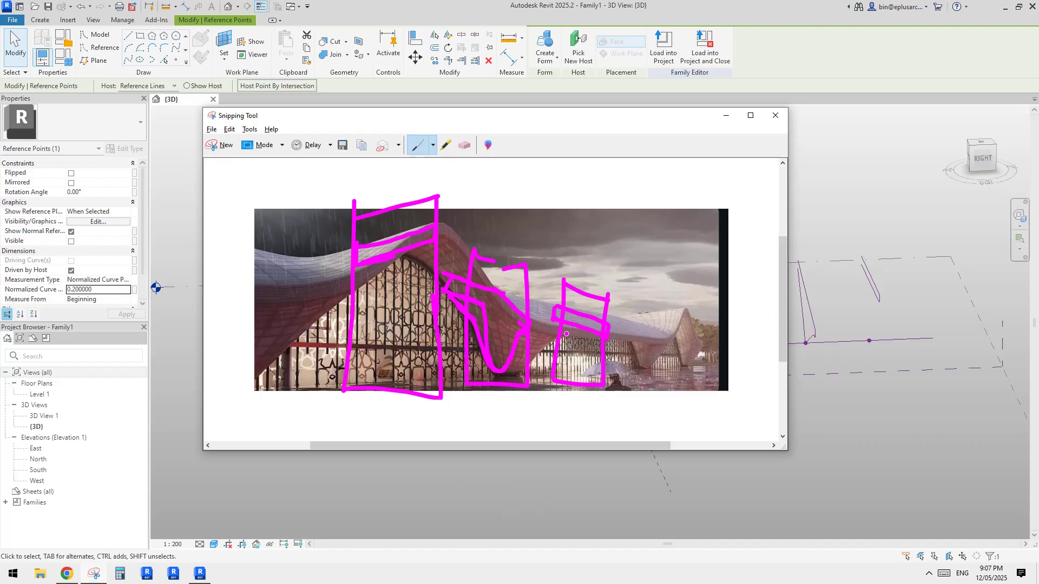
pyautogui.click(530, 472)
pyautogui.press('Escape')
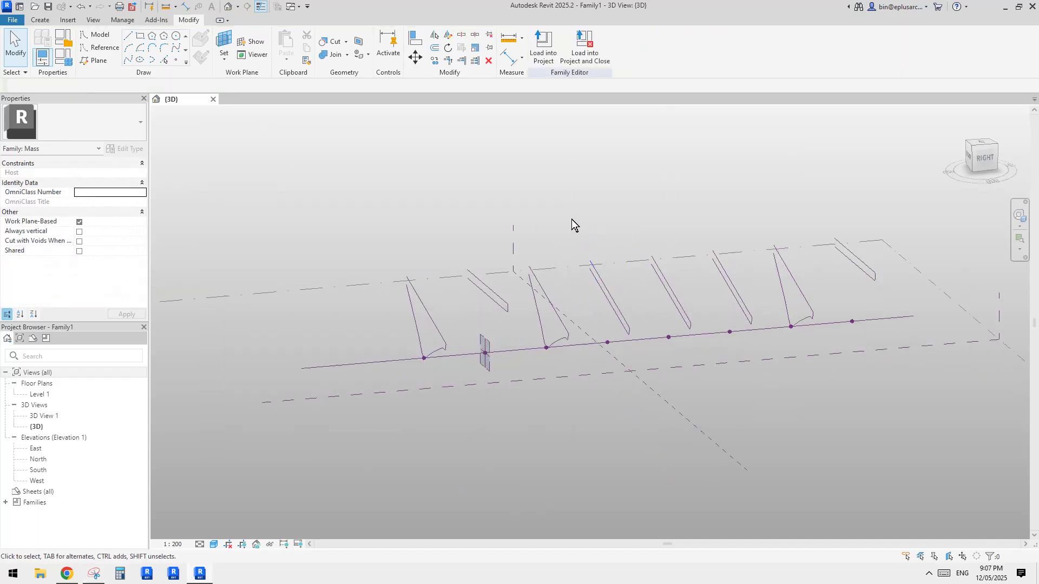
# Copy a straight profile with its reference point and rehost the copied point on the reference line, between its start and the first dipped profile
pyautogui.moveTo(572, 220); pyautogui.dragTo(647, 372)
pyautogui.click(369, 191)
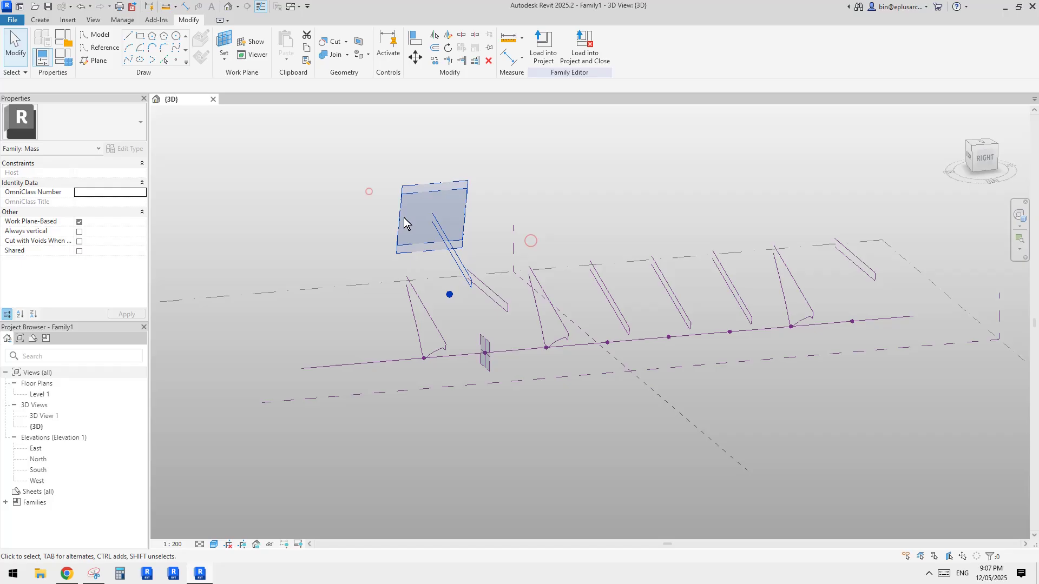
pyautogui.click(451, 301)
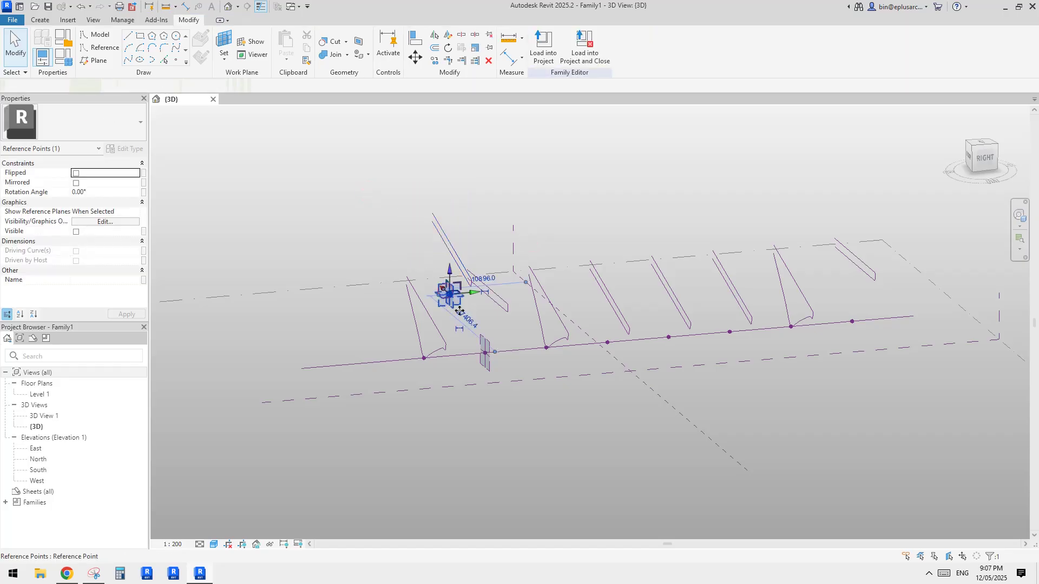
pyautogui.click(378, 357)
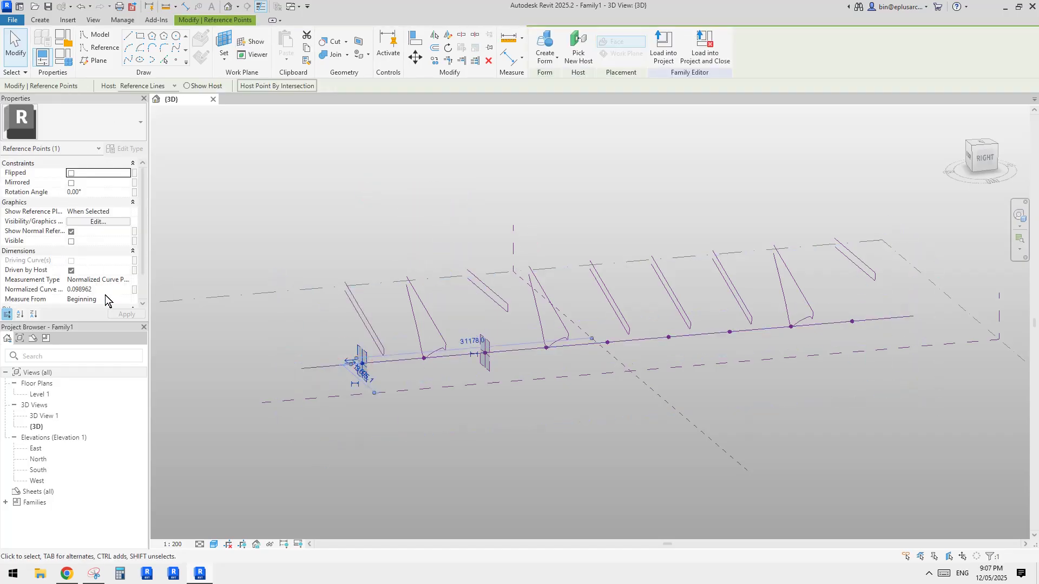
pyautogui.press('Escape')
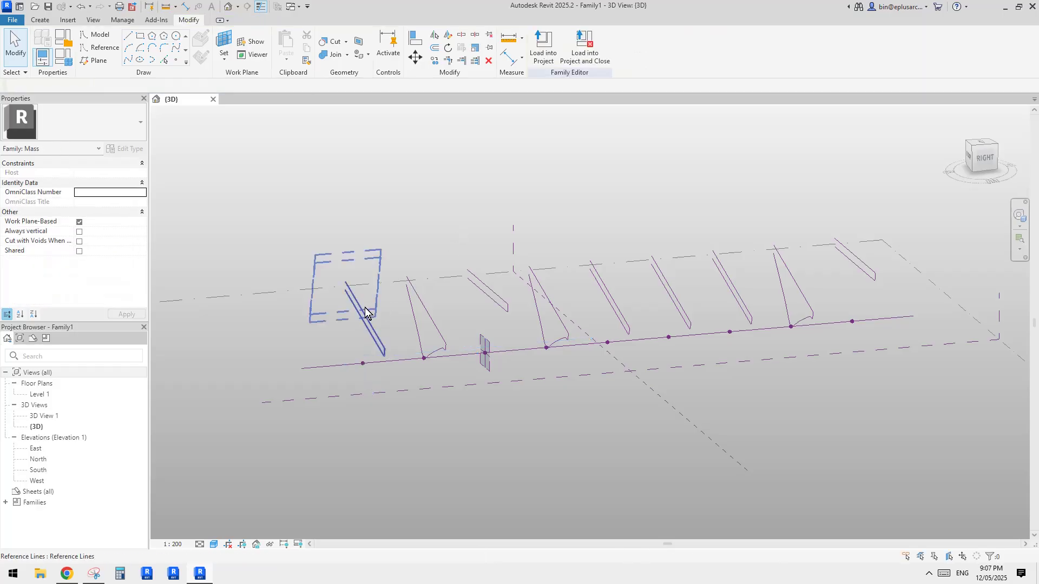
# Create a lofted form through all nine straight, dipped and raised profiles along the reference line
pyautogui.click(365, 311)
pyautogui.keyDown('ctrl'); pyautogui.click(442, 311); pyautogui.keyUp('ctrl')
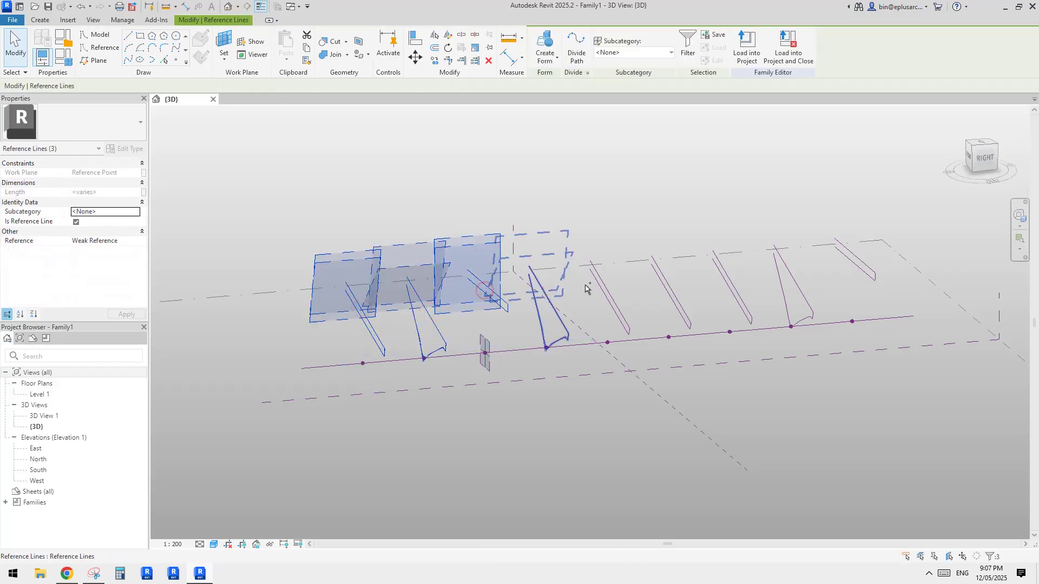
pyautogui.keyDown('ctrl'); pyautogui.click(542, 288); pyautogui.keyUp('ctrl')
pyautogui.keyDown('ctrl'); pyautogui.click(601, 285); pyautogui.keyUp('ctrl')
pyautogui.keyDown('ctrl'); pyautogui.click(663, 279); pyautogui.keyUp('ctrl')
pyautogui.keyDown('ctrl'); pyautogui.click(726, 271); pyautogui.keyUp('ctrl')
pyautogui.keyDown('ctrl'); pyautogui.click(788, 269); pyautogui.keyUp('ctrl')
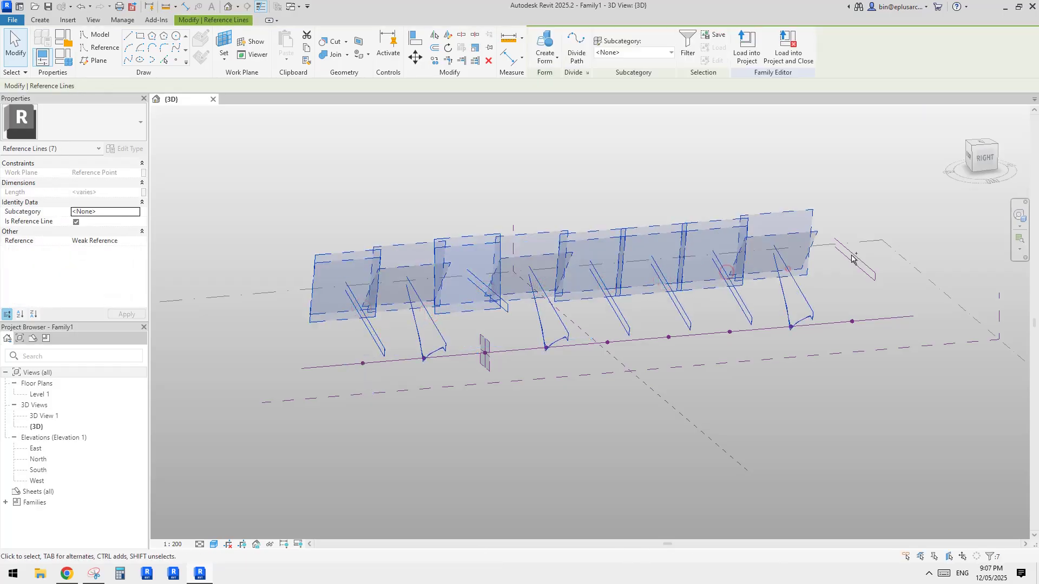
pyautogui.keyDown('ctrl'); pyautogui.click(851, 259); pyautogui.keyUp('ctrl')
pyautogui.click(545, 46)
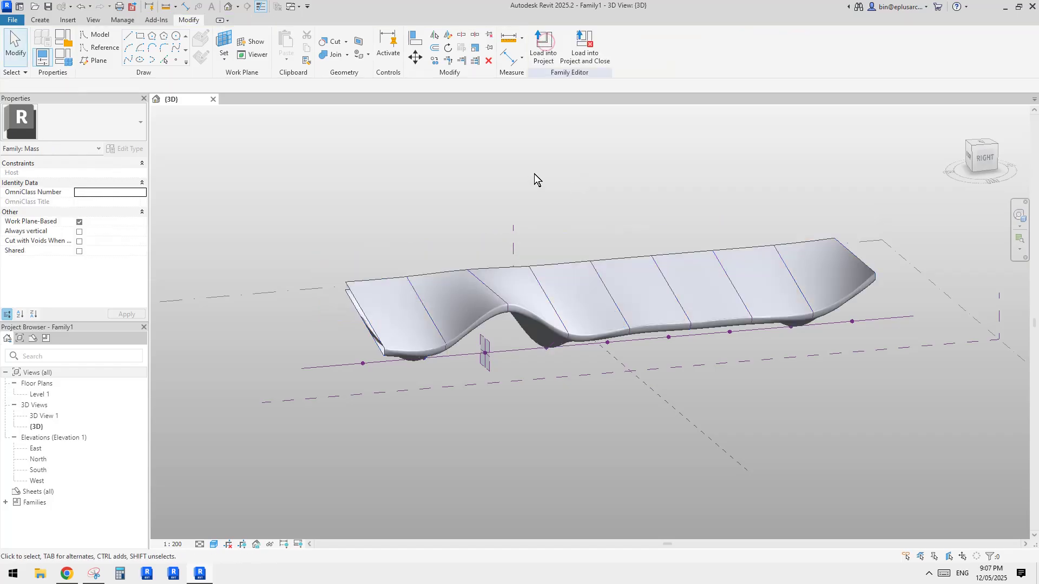
# Examine the new form's underside and wavy front edge from below and from the side
pyautogui.moveTo(536, 174)
pyautogui.keyDown('shift'); pyautogui.mouseDown(button='middle')
pyautogui.moveTo(612, 258)
pyautogui.moveTo(592, 190)
pyautogui.moveTo(507, 240)
pyautogui.moveTo(620, 338)
pyautogui.moveTo(722, 311)
pyautogui.moveTo(700, 343)
pyautogui.moveTo(622, 357)
pyautogui.moveTo(612, 314)
pyautogui.moveTo(597, 353)
pyautogui.moveTo(626, 309)
pyautogui.moveTo(446, 281)
pyautogui.moveTo(468, 266)
pyautogui.mouseUp(button='middle'); pyautogui.keyUp('shift')
pyautogui.moveTo(516, 322)
pyautogui.keyDown('shift'); pyautogui.mouseDown(button='middle')
pyautogui.moveTo(571, 297)
pyautogui.moveTo(505, 234)
pyautogui.moveTo(360, 259)
pyautogui.moveTo(253, 337)
pyautogui.mouseUp(button='middle'); pyautogui.keyUp('shift')
pyautogui.scroll(-1, 338, 337)
pyautogui.moveTo(338, 337); pyautogui.dragTo(604, 378, button='middle')
pyautogui.scroll(2, 471, 373)
pyautogui.moveTo(471, 373)
pyautogui.keyDown('shift'); pyautogui.mouseDown(button='middle')
pyautogui.moveTo(452, 372)
pyautogui.moveTo(442, 298)
pyautogui.moveTo(601, 339)
pyautogui.moveTo(472, 436)
pyautogui.mouseUp(button='middle'); pyautogui.keyUp('shift')
pyautogui.scroll(-1, 729, 350)
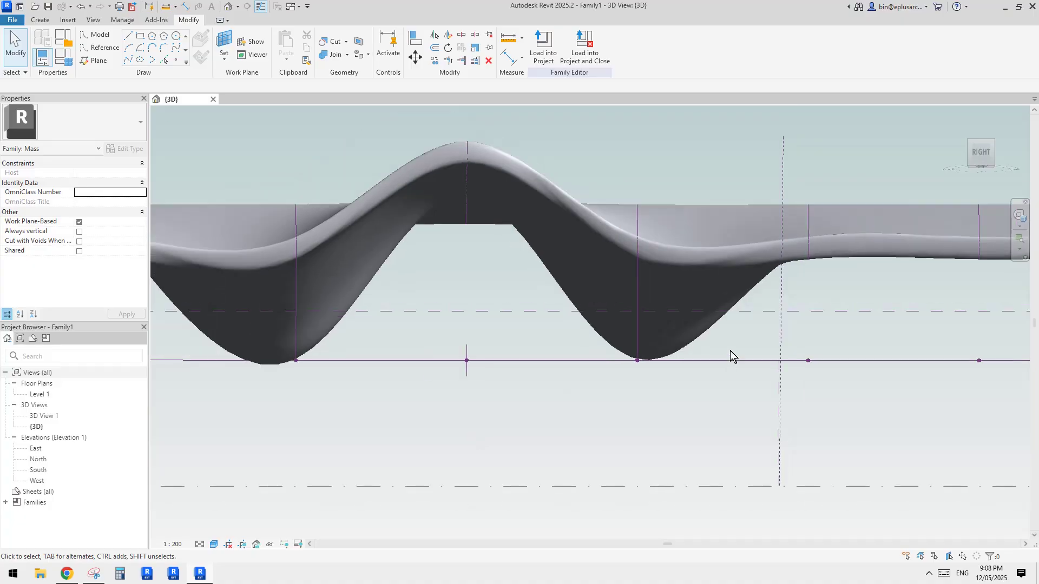
pyautogui.moveTo(729, 351); pyautogui.dragTo(643, 354, button='middle')
pyautogui.moveTo(424, 367); pyautogui.dragTo(471, 352, button='middle')
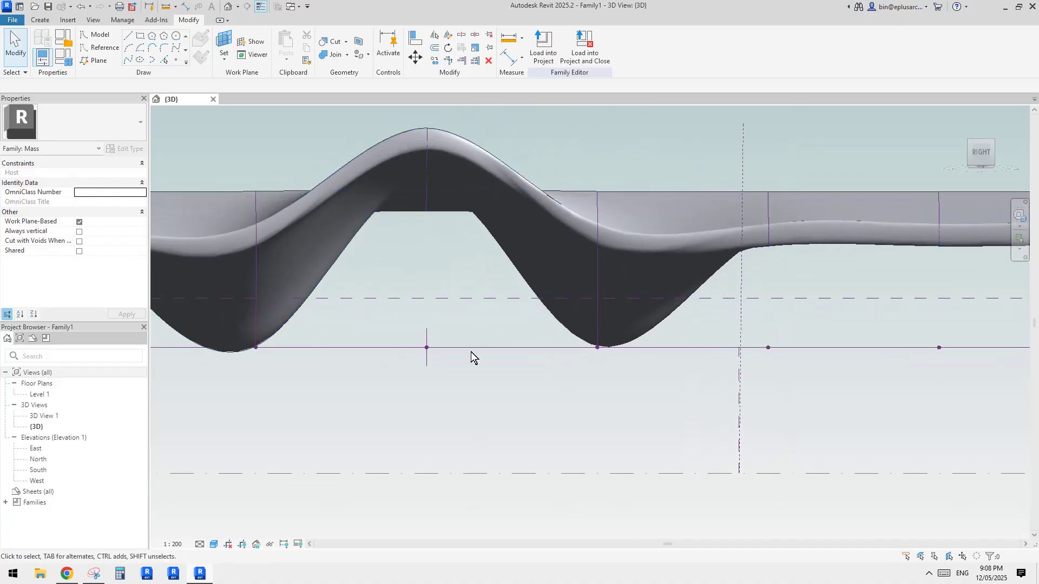
# Switch to Chrome to compare the form with the reference photo in the Reddit post, and return to Revit
pyautogui.click(94, 574)
pyautogui.click(67, 574)
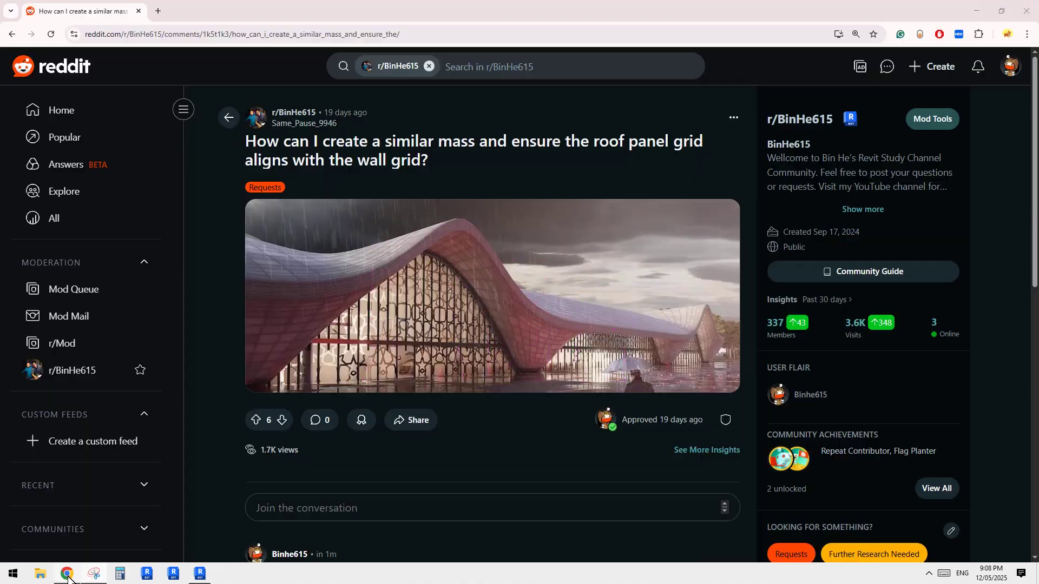
pyautogui.scroll(-10, 602, 372)
pyautogui.scroll(10, 373, 408)
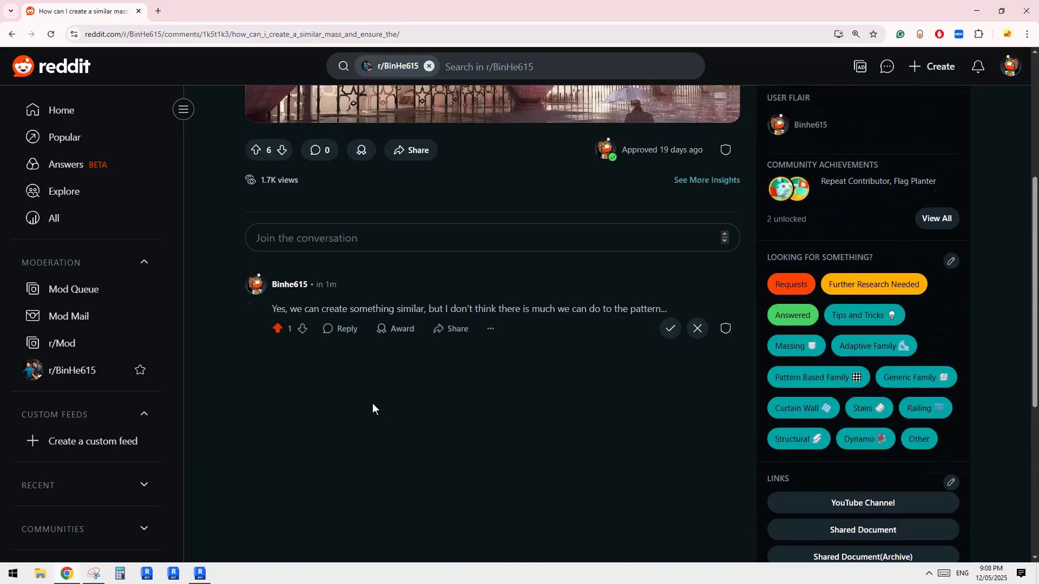
pyautogui.click(199, 573)
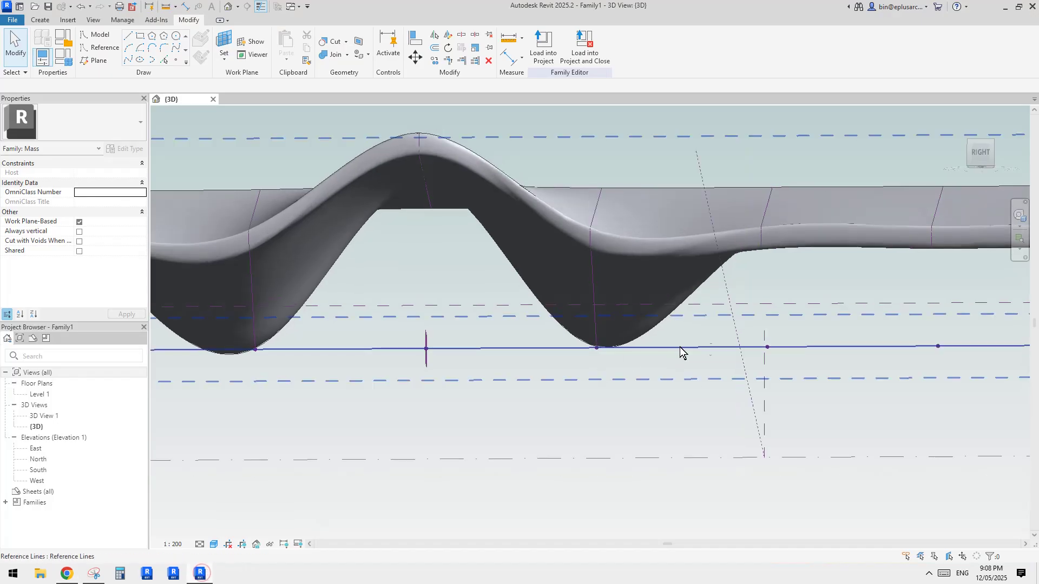
# Try moving the first straight profile's reference point along the reference line toward the near dipped profile, and undo the move
pyautogui.click(768, 349)
pyautogui.moveTo(752, 352); pyautogui.dragTo(708, 352)
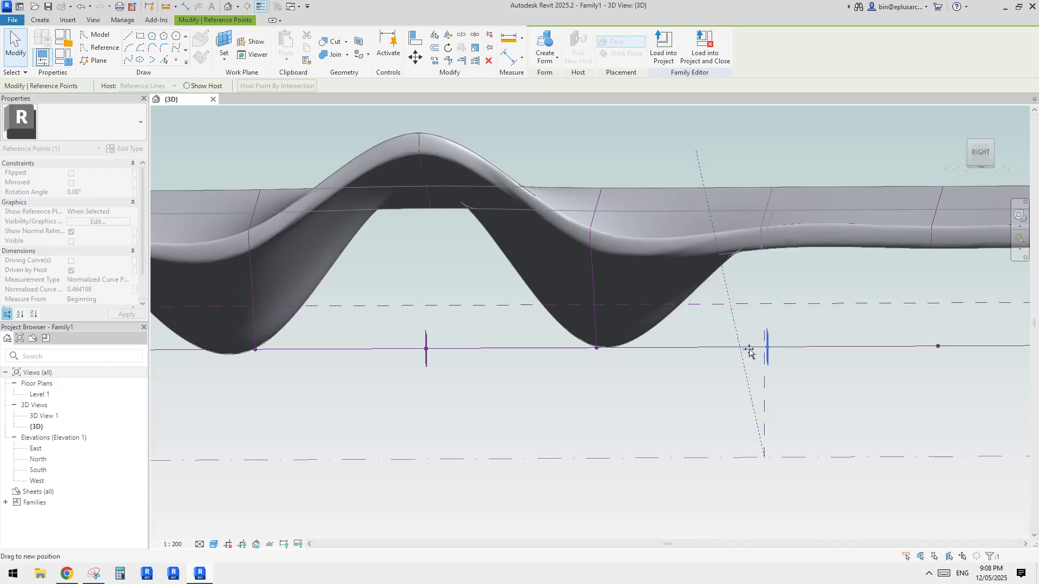
pyautogui.moveTo(752, 352); pyautogui.dragTo(680, 355)
pyautogui.keyDown('shift'); pyautogui.moveTo(679, 354); pyautogui.dragTo(711, 380, button='middle'); pyautogui.keyUp('shift')
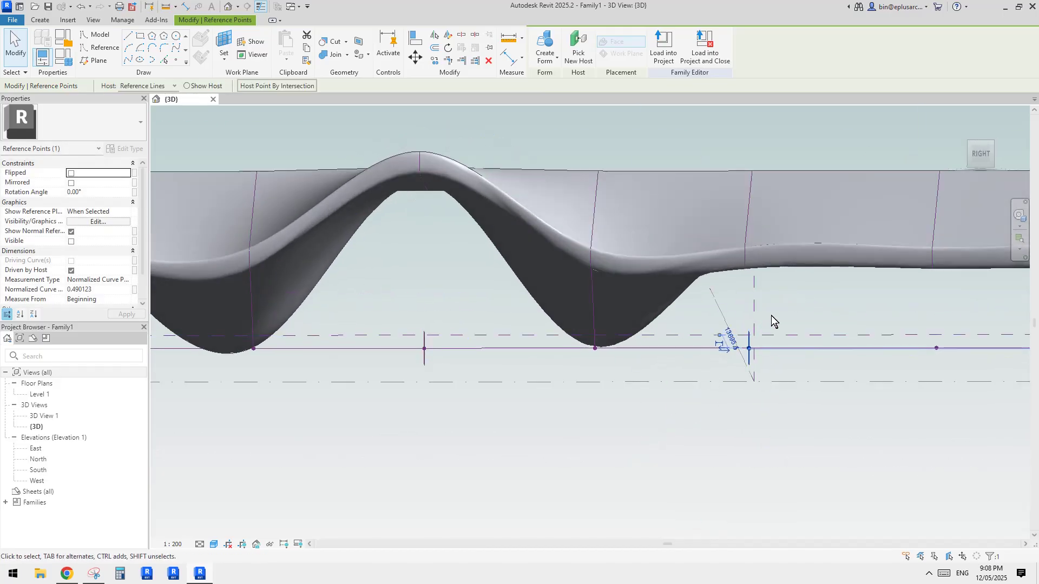
pyautogui.keyDown('shift'); pyautogui.moveTo(771, 316); pyautogui.dragTo(547, 359, button='middle'); pyautogui.keyUp('shift')
pyautogui.keyDown('shift'); pyautogui.moveTo(636, 361); pyautogui.dragTo(725, 378, button='middle'); pyautogui.keyUp('shift')
pyautogui.hotkey('ctrl', 'z')
# Compare the overall form with the Reddit reference photo in Chrome again and return to Revit with the form deselected
pyautogui.scroll(-1, 648, 323)
pyautogui.click(631, 289)
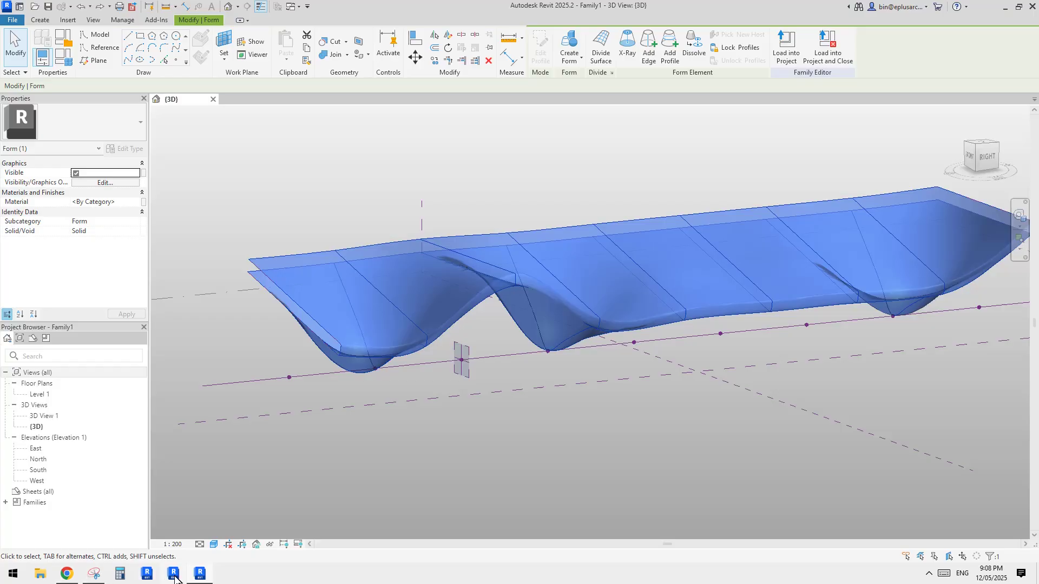
pyautogui.click(67, 573)
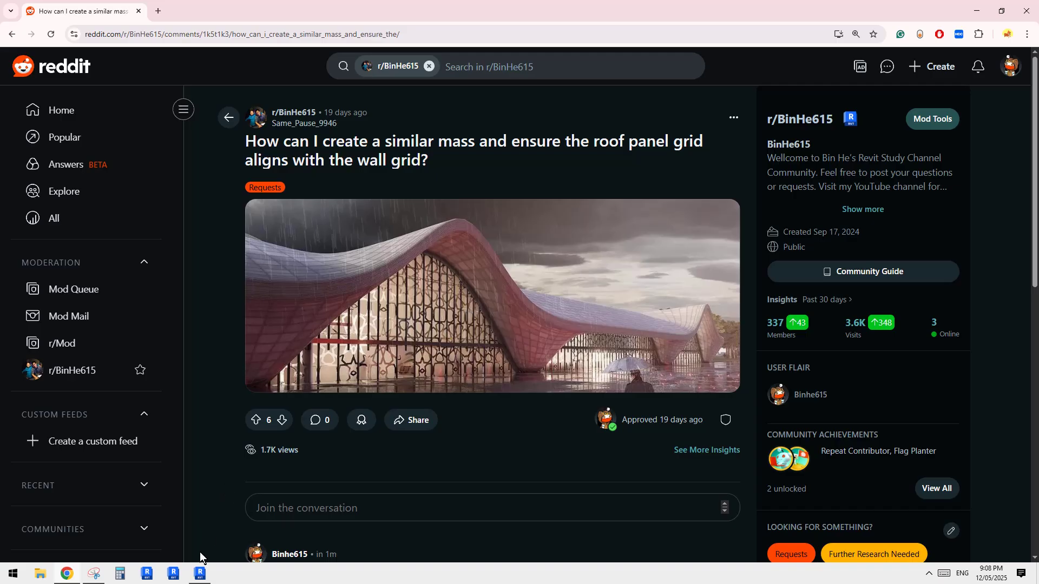
pyautogui.click(200, 573)
pyautogui.click(632, 364)
# Try to rotate the straight profile beside the near dip about a center placed partway along its upper edge
pyautogui.keyDown('shift'); pyautogui.moveTo(629, 365); pyautogui.dragTo(733, 352, button='middle'); pyautogui.keyUp('shift')
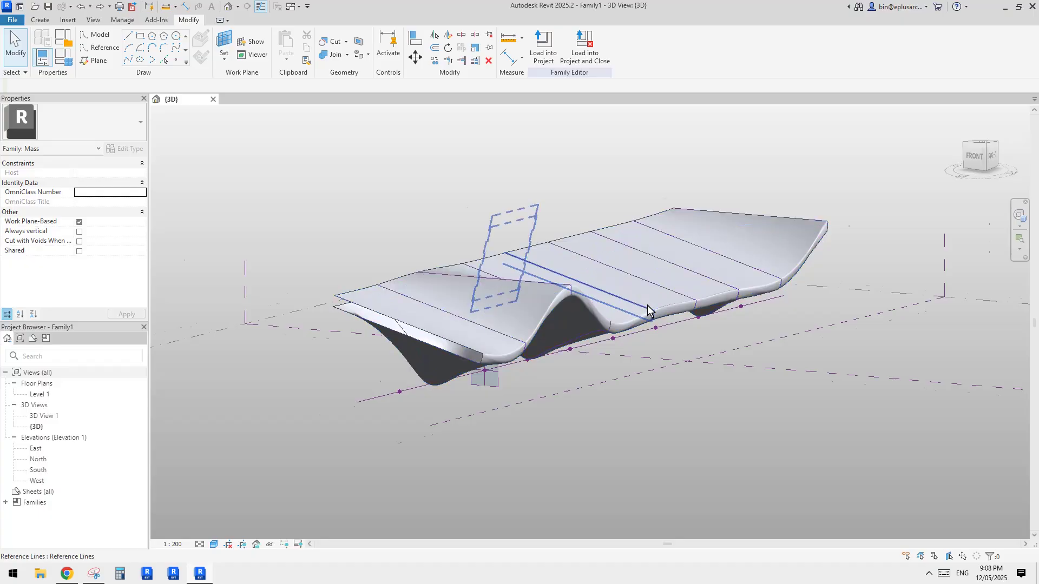
pyautogui.scroll(2, 647, 305)
pyautogui.keyDown('shift'); pyautogui.moveTo(647, 305); pyautogui.dragTo(630, 292, button='middle'); pyautogui.keyUp('shift')
pyautogui.scroll(4, 645, 315)
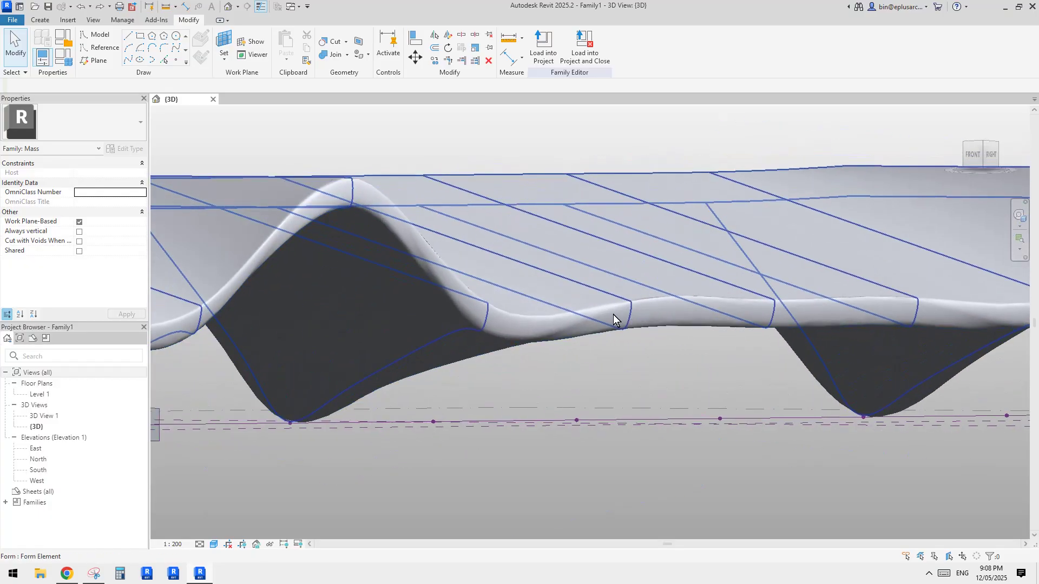
pyautogui.keyDown('shift'); pyautogui.moveTo(624, 303); pyautogui.dragTo(570, 310, button='middle'); pyautogui.keyUp('shift')
pyautogui.click(607, 304)
pyautogui.press('r')
pyautogui.press('o')
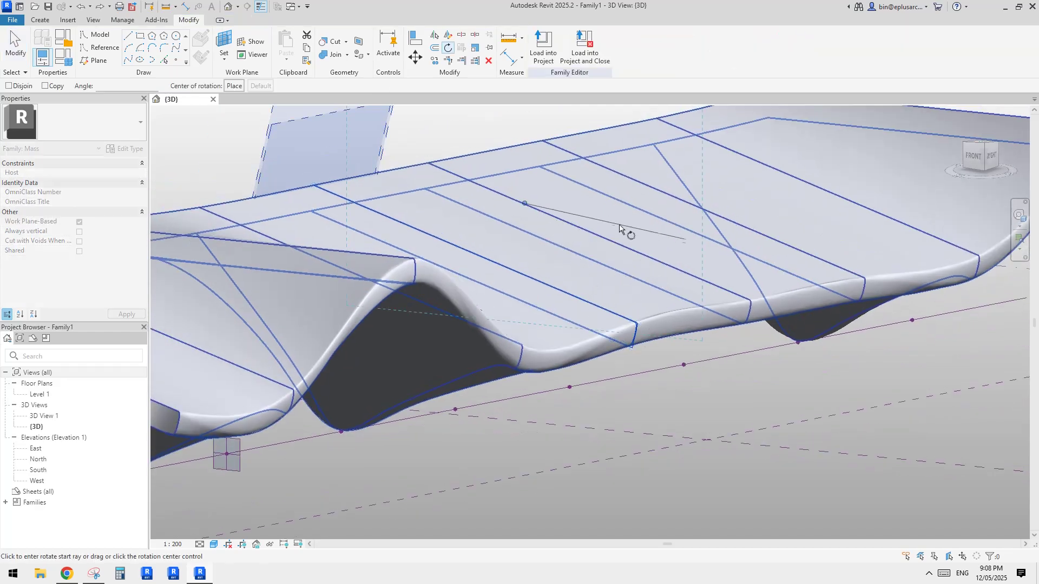
pyautogui.keyDown('shift'); pyautogui.moveTo(619, 228); pyautogui.dragTo(641, 318, button='middle'); pyautogui.keyUp('shift')
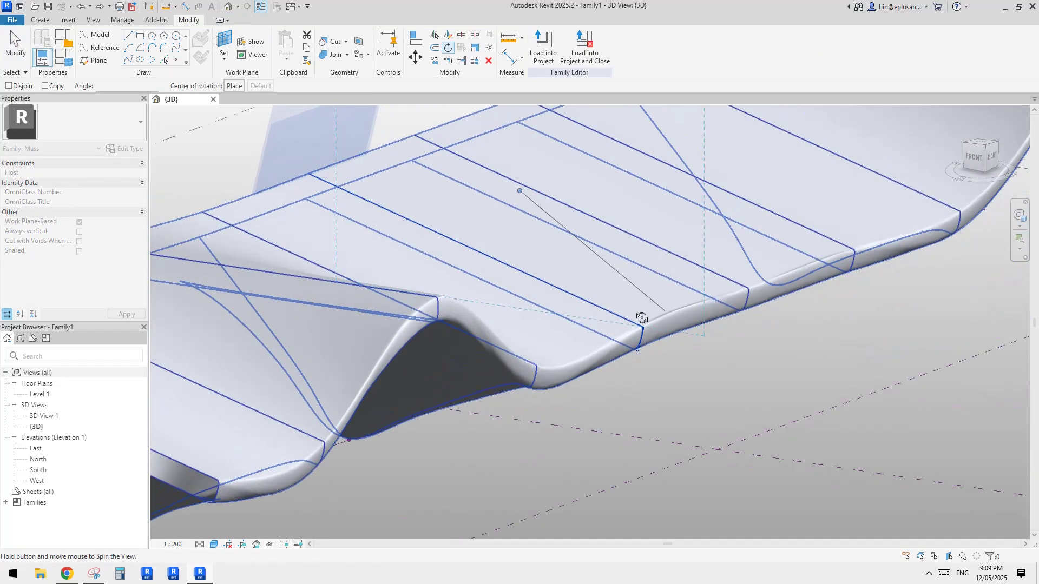
pyautogui.click(468, 249)
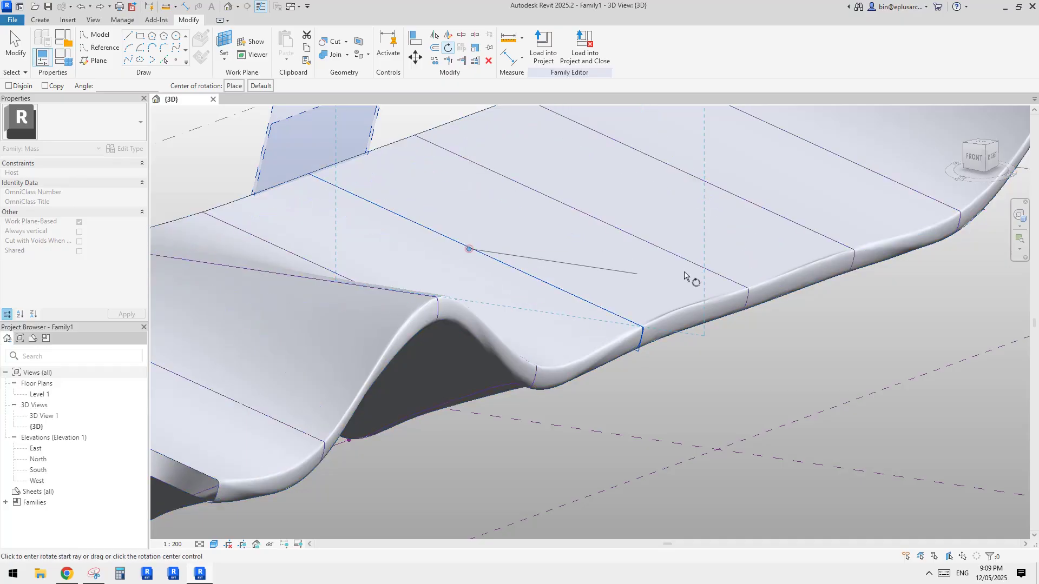
pyautogui.click(700, 297)
pyautogui.keyDown('shift'); pyautogui.moveTo(765, 318); pyautogui.dragTo(590, 347, button='middle'); pyautogui.keyUp('shift')
pyautogui.keyDown('shift'); pyautogui.moveTo(558, 271); pyautogui.dragTo(561, 286, button='middle'); pyautogui.keyUp('shift')
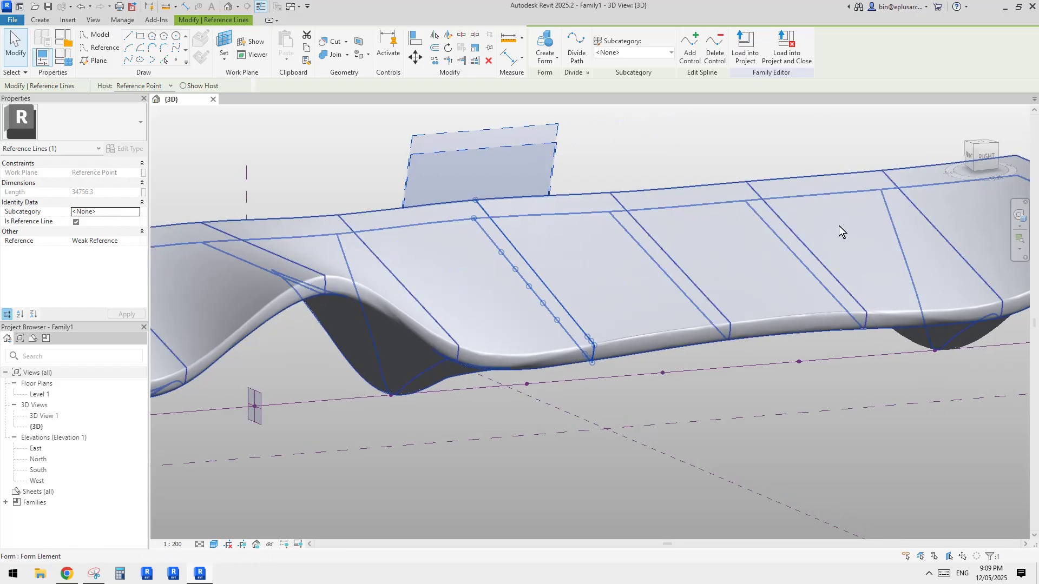
pyautogui.moveTo(732, 272); pyautogui.dragTo(689, 257, button='middle')
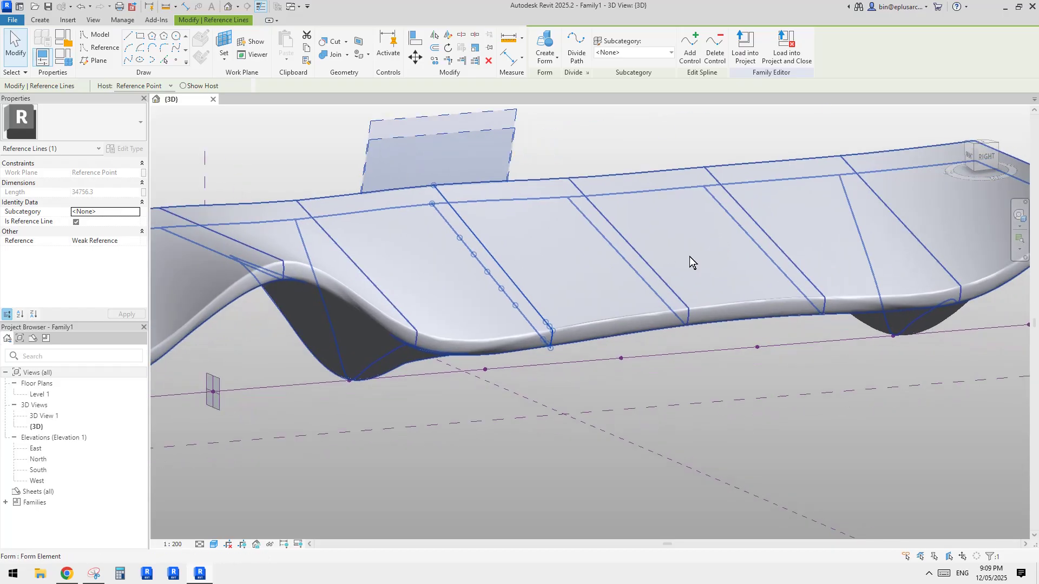
pyautogui.press('Escape')
# Review the roof edge between the dips against the Reddit photo in Chrome and return to the full form in Revit
pyautogui.scroll(1, 683, 282)
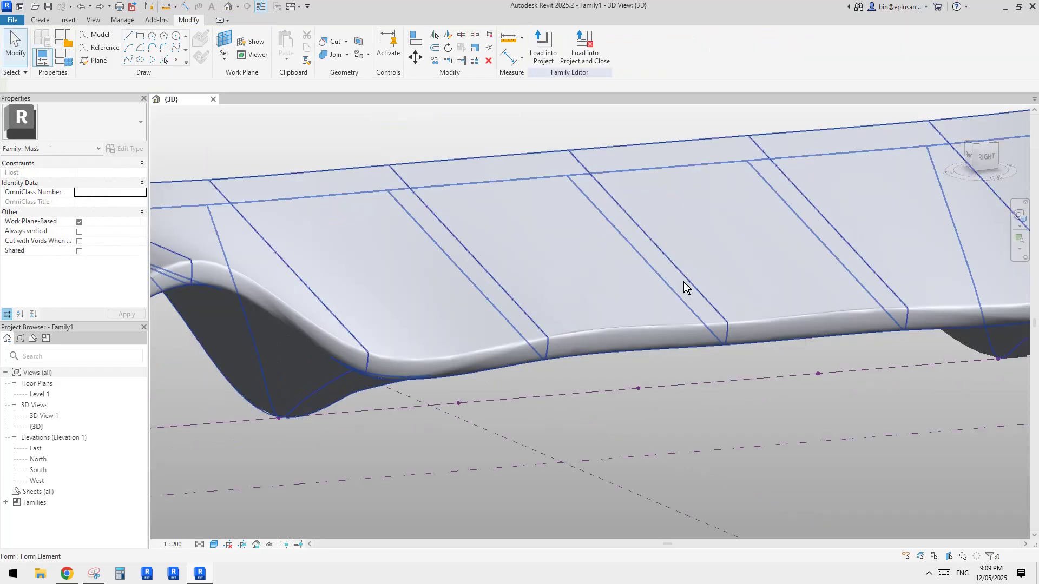
pyautogui.scroll(-1, 658, 298)
pyautogui.scroll(-1, 652, 313)
pyautogui.keyDown('shift'); pyautogui.moveTo(642, 304); pyautogui.dragTo(607, 325, button='middle'); pyautogui.keyUp('shift')
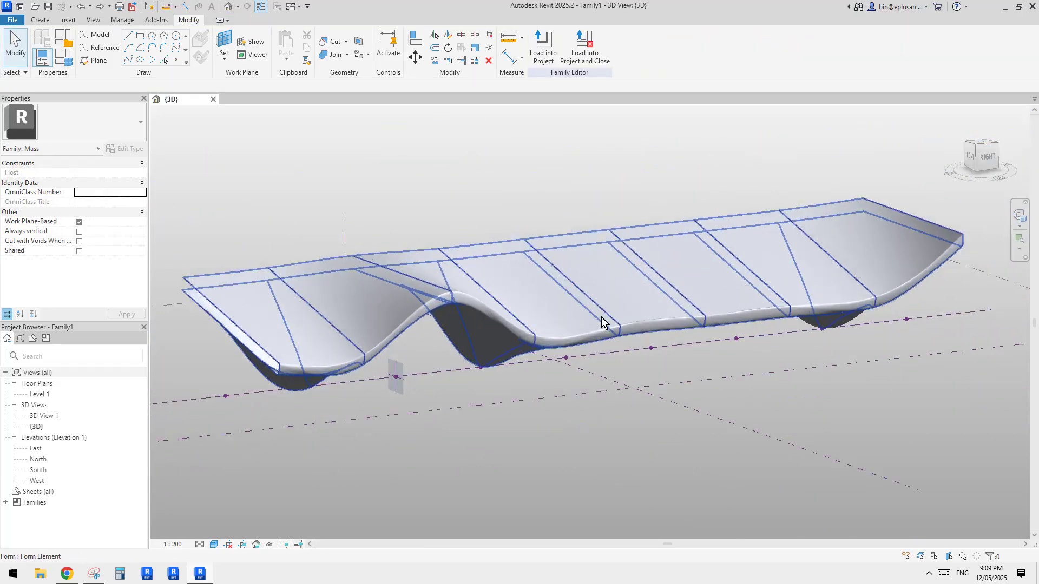
pyautogui.click(69, 576)
pyautogui.hotkey('alt', 'Tab')
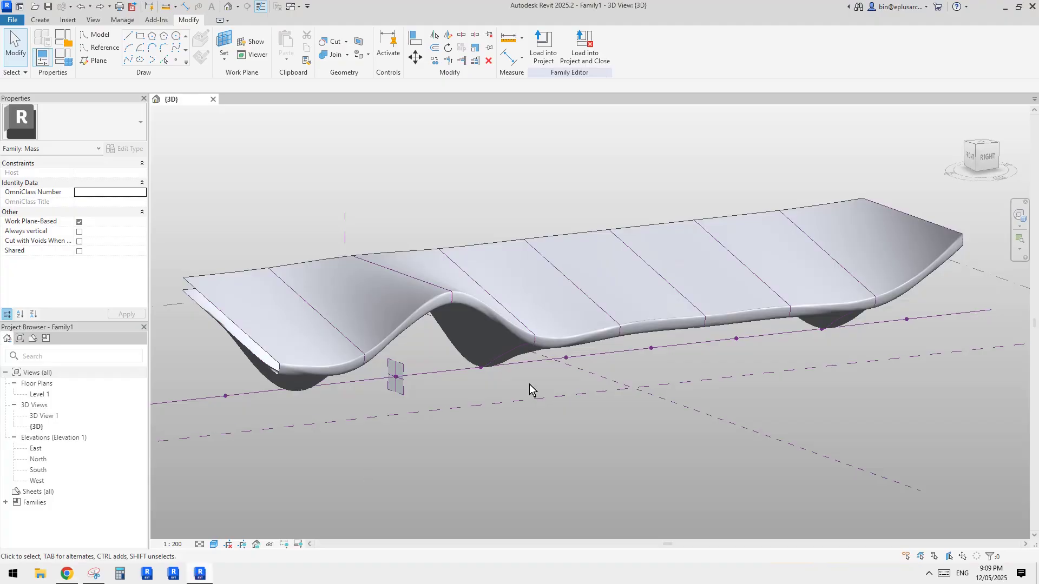
# Divide the lofted form's surfaces, setting both the U grid and V grid number to 40
pyautogui.click(588, 322)
pyautogui.moveTo(587, 322)
pyautogui.keyDown('shift'); pyautogui.mouseDown(button='middle')
pyautogui.moveTo(559, 339)
pyautogui.moveTo(515, 288)
pyautogui.moveTo(533, 336)
pyautogui.moveTo(587, 334)
pyautogui.mouseUp(button='middle'); pyautogui.keyUp('shift')
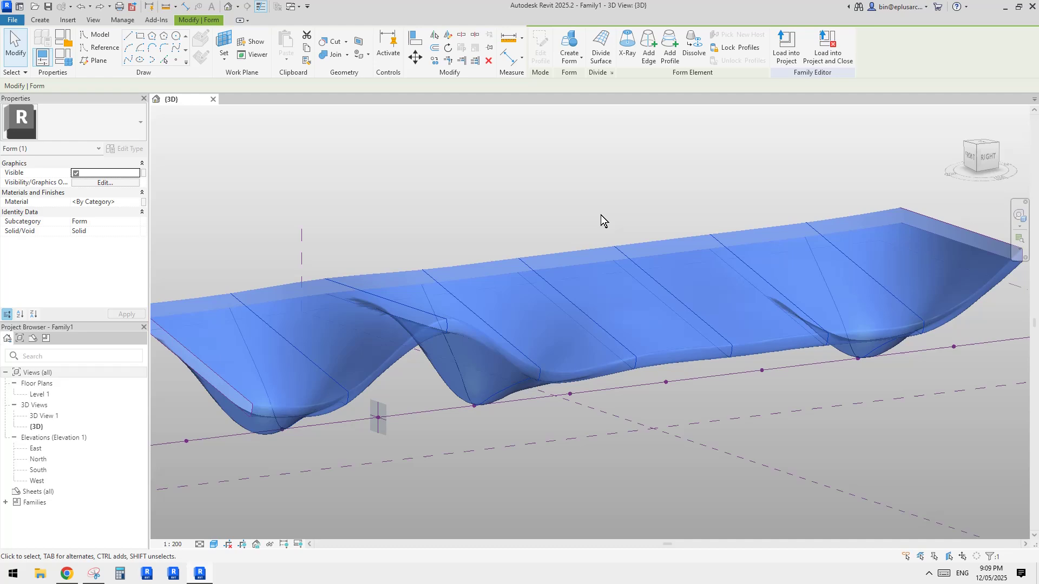
pyautogui.click(601, 47)
pyautogui.keyDown('shift'); pyautogui.moveTo(686, 254); pyautogui.dragTo(649, 238, button='middle'); pyautogui.keyUp('shift')
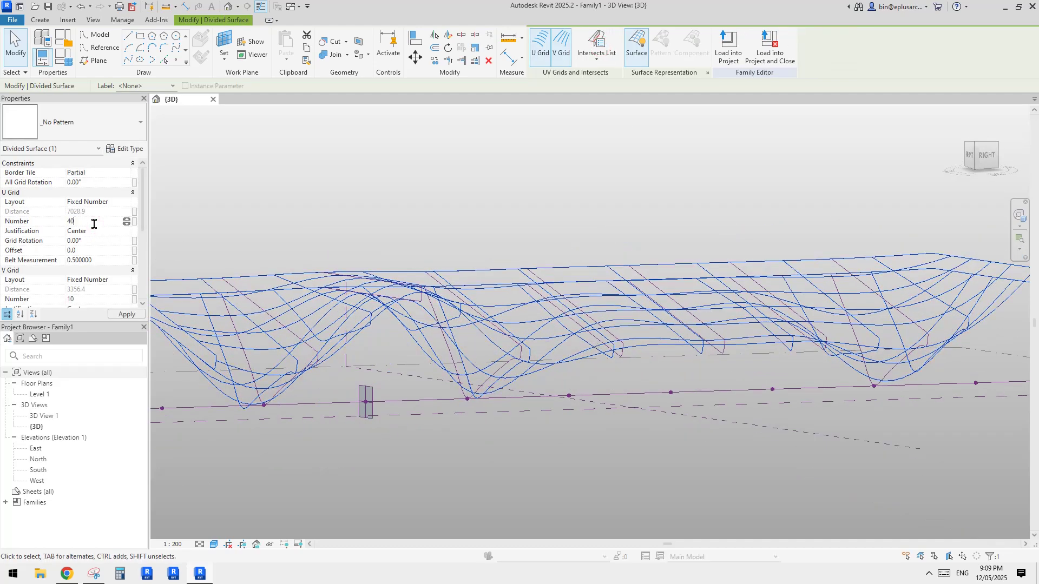
pyautogui.click(105, 301)
pyautogui.write('40')
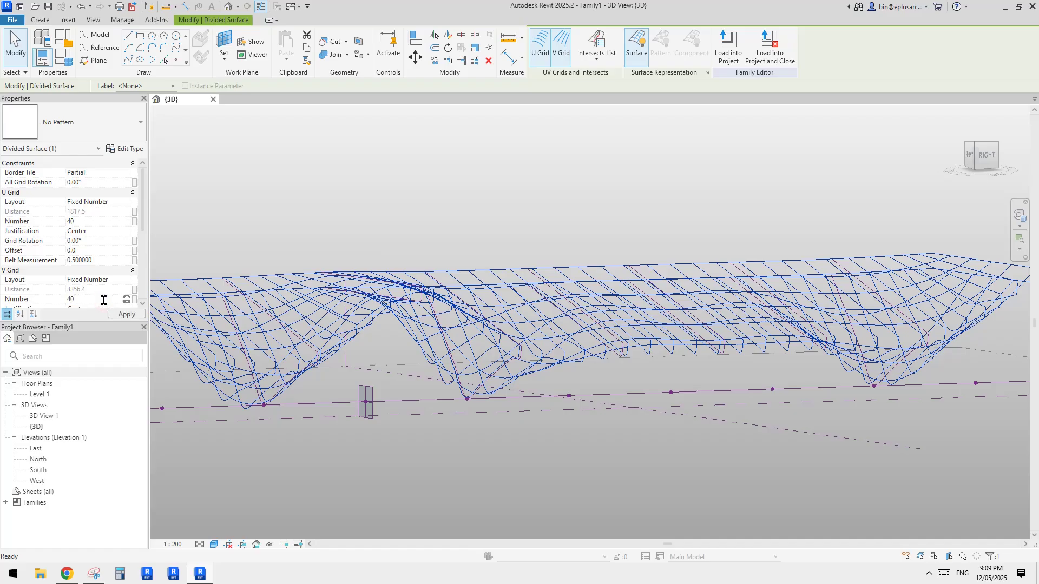
pyautogui.keyDown('shift'); pyautogui.moveTo(623, 275); pyautogui.dragTo(592, 287, button='middle'); pyautogui.keyUp('shift')
pyautogui.press('Escape')
pyautogui.scroll(-1, 587, 311)
pyautogui.moveTo(643, 364)
pyautogui.keyDown('shift'); pyautogui.mouseDown(button='middle')
pyautogui.moveTo(723, 392)
pyautogui.moveTo(733, 380)
pyautogui.moveTo(609, 366)
pyautogui.moveTo(698, 361)
pyautogui.moveTo(594, 278)
pyautogui.moveTo(457, 252)
pyautogui.moveTo(667, 238)
pyautogui.moveTo(722, 363)
pyautogui.mouseUp(button='middle'); pyautogui.keyUp('shift')
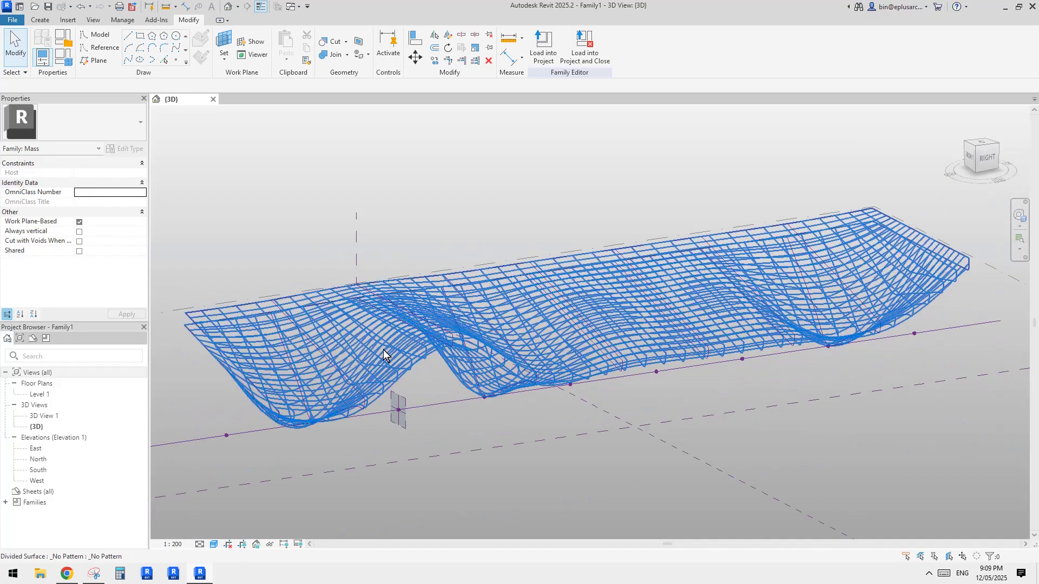
# Apply the Rectangle pattern to the divided surface and inspect the panelled form from below
pyautogui.click(383, 350)
pyautogui.click(76, 123)
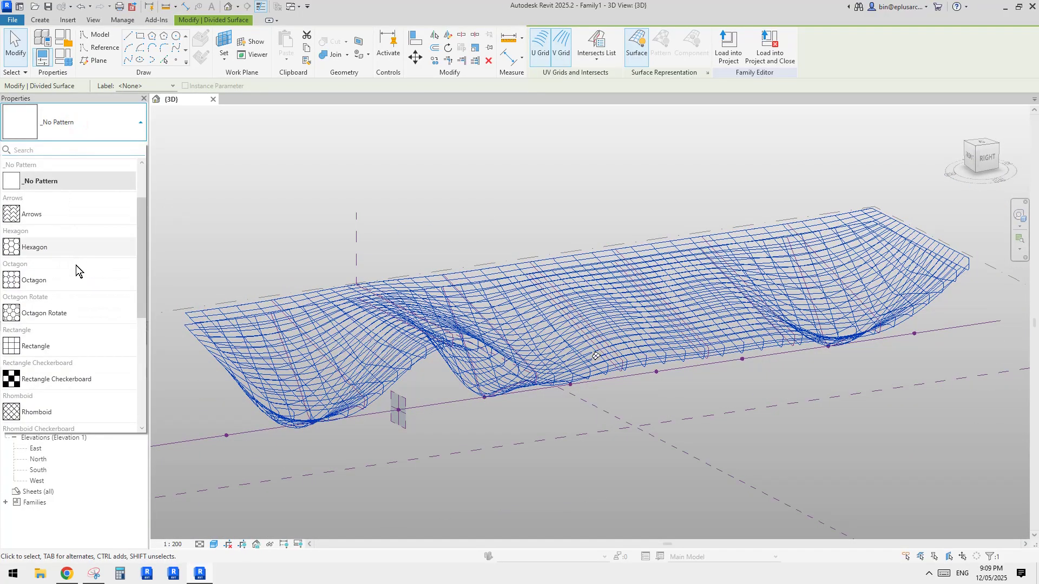
pyautogui.scroll(-3, 76, 269)
pyautogui.click(51, 249)
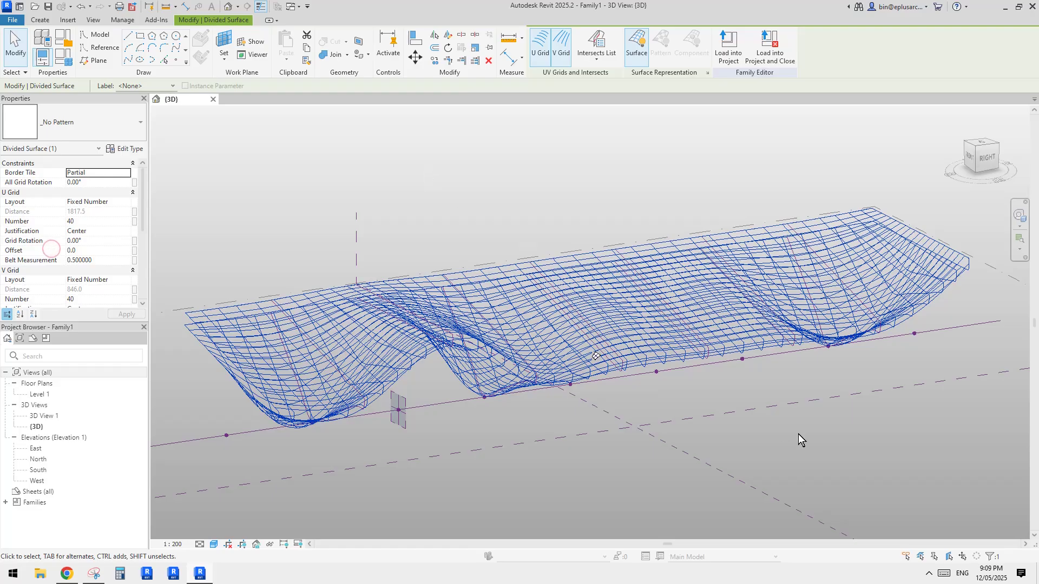
pyautogui.click(823, 444)
pyautogui.keyDown('shift'); pyautogui.moveTo(693, 379); pyautogui.dragTo(841, 319, button='middle'); pyautogui.keyUp('shift')
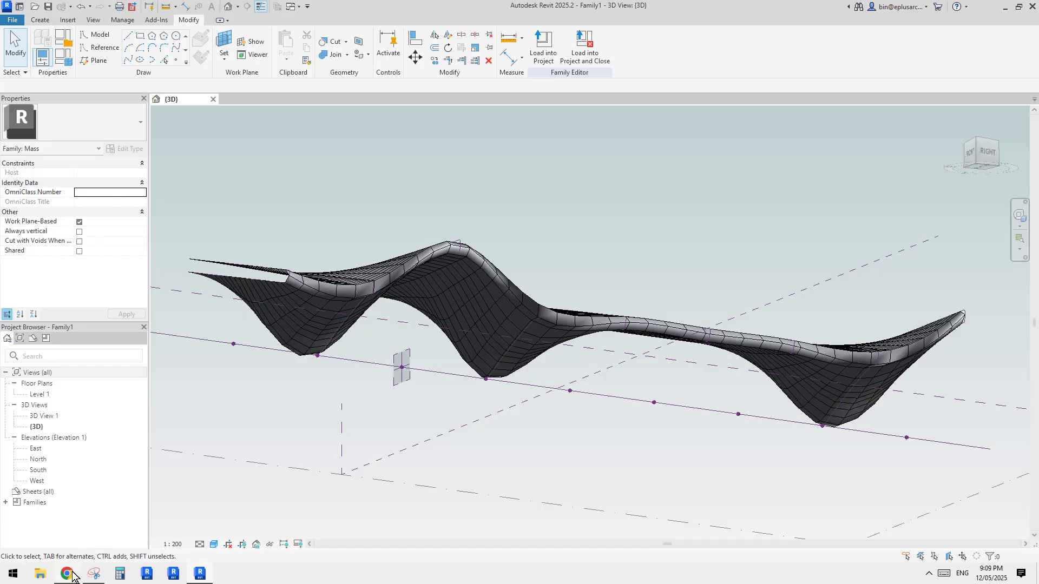
# Review the marked-up reference image in Snipping Tool and return to the low roof edge in Revit
pyautogui.click(93, 574)
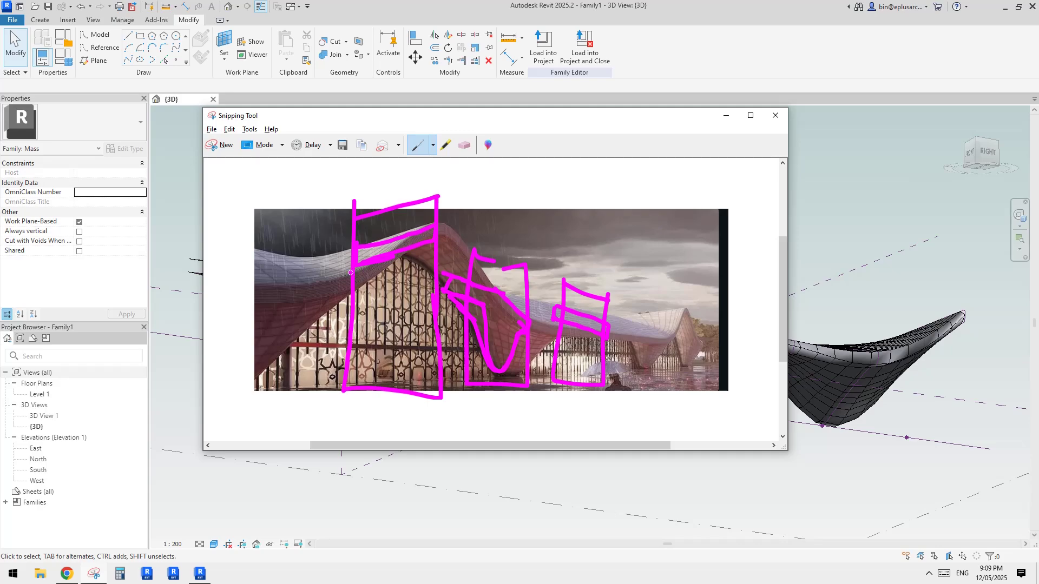
pyautogui.click(839, 488)
pyautogui.scroll(1, 583, 325)
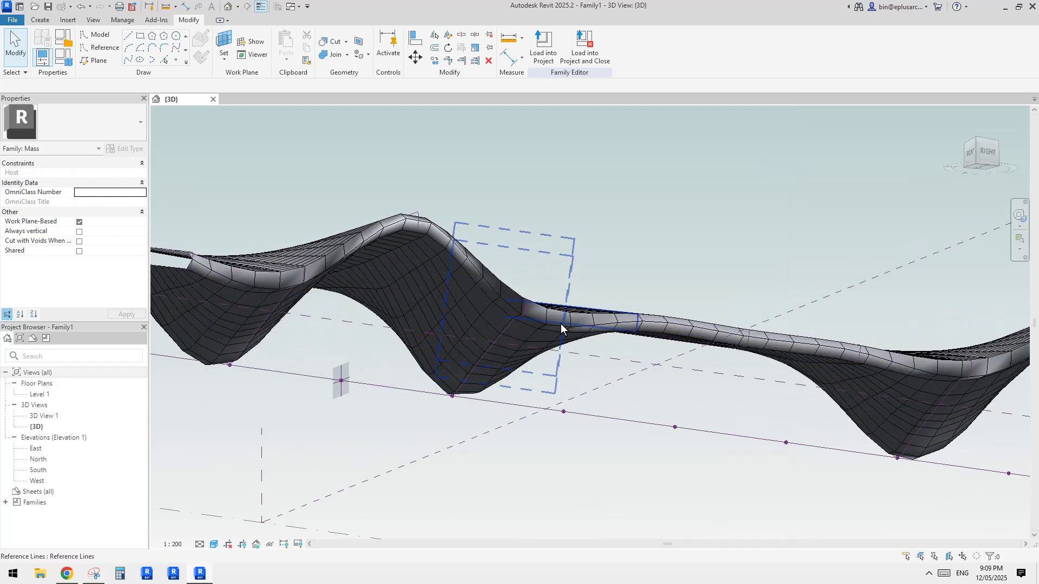
pyautogui.click(549, 331)
pyautogui.press('Escape')
# Set the V grid number of the roof form's divided surface to 80
pyautogui.click(429, 268)
pyautogui.scroll(-1, 429, 267)
pyautogui.keyDown('shift'); pyautogui.moveTo(429, 276); pyautogui.dragTo(470, 338, button='middle'); pyautogui.keyUp('shift')
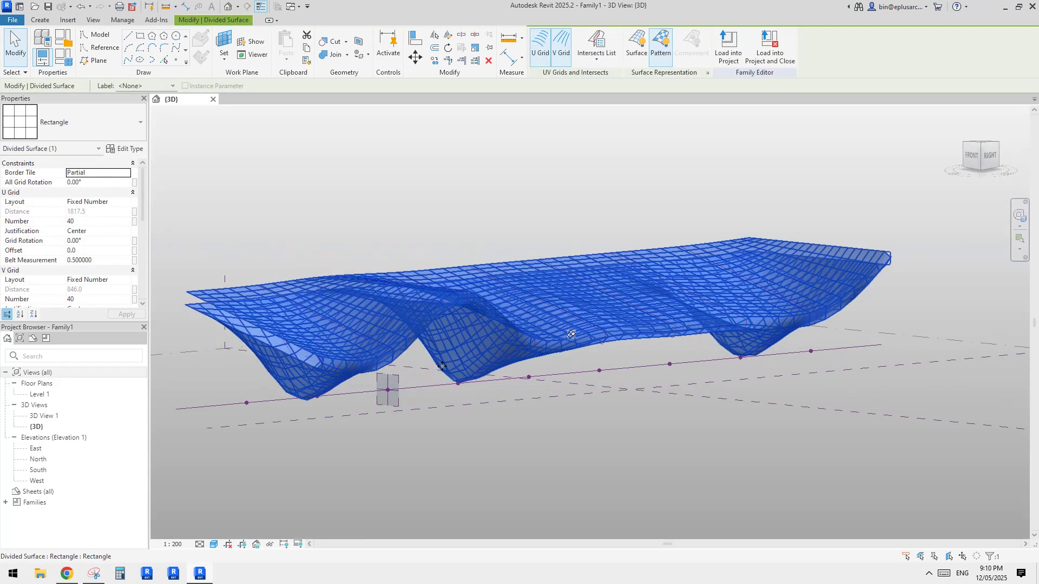
pyautogui.click(88, 299)
pyautogui.write('80')
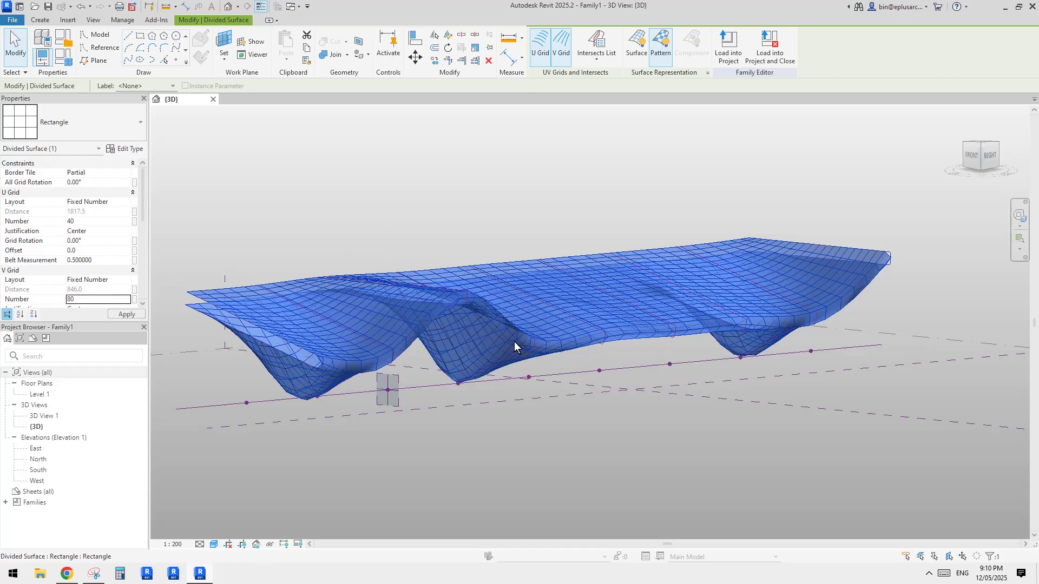
pyautogui.keyDown('shift'); pyautogui.moveTo(517, 341); pyautogui.dragTo(684, 312, button='middle'); pyautogui.keyUp('shift')
pyautogui.click(629, 375)
# Examine the rectangular panelling along the roof edge, dips and underside from several angles
pyautogui.scroll(1, 694, 353)
pyautogui.scroll(2, 684, 371)
pyautogui.moveTo(684, 371); pyautogui.dragTo(692, 370, button='middle')
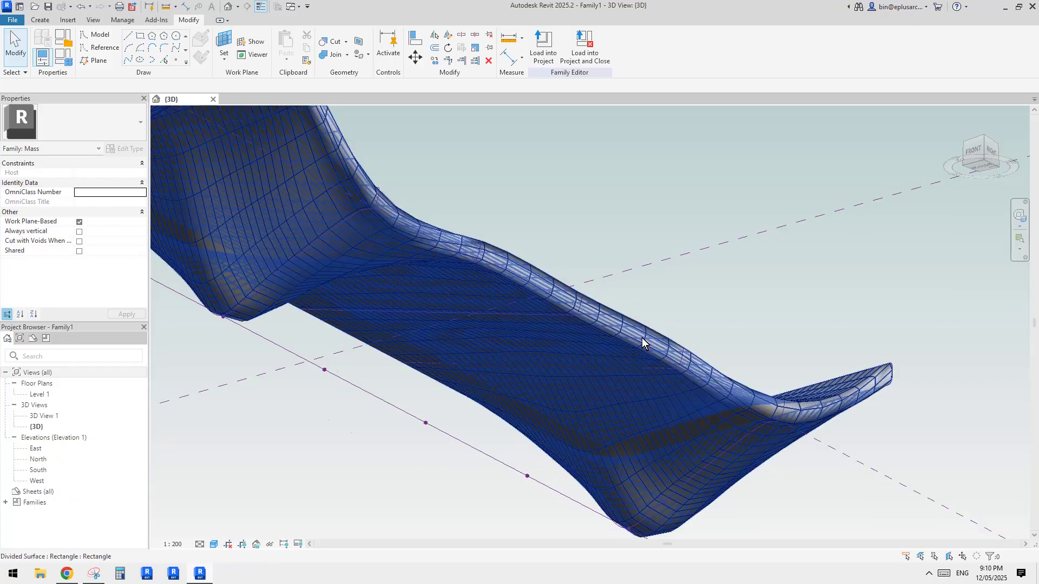
pyautogui.scroll(-2, 585, 364)
pyautogui.keyDown('shift'); pyautogui.moveTo(586, 364); pyautogui.dragTo(536, 394, button='middle'); pyautogui.keyUp('shift')
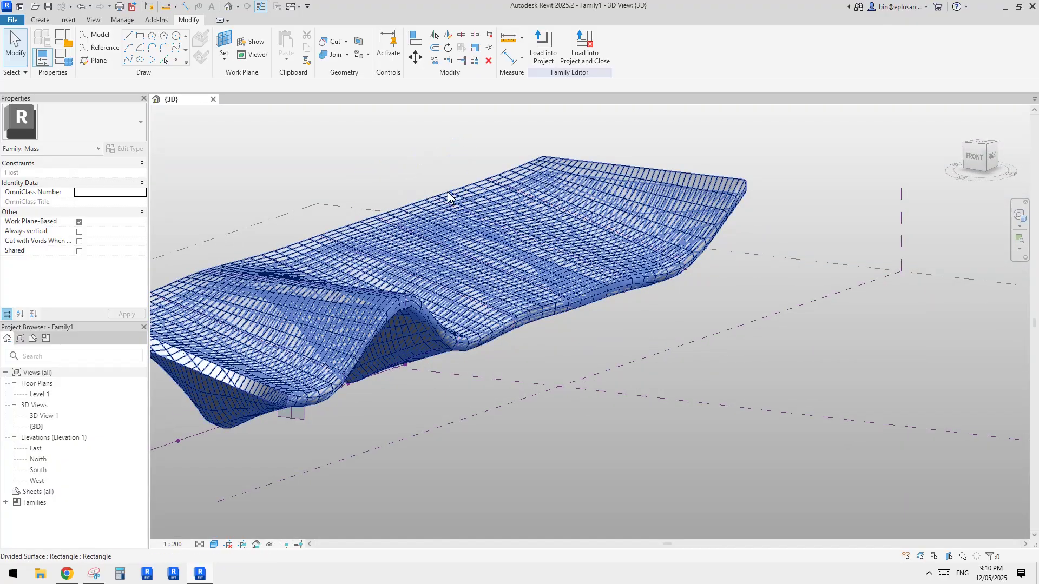
pyautogui.keyDown('shift'); pyautogui.moveTo(447, 192); pyautogui.dragTo(544, 397, button='middle'); pyautogui.keyUp('shift')
pyautogui.scroll(2, 567, 304)
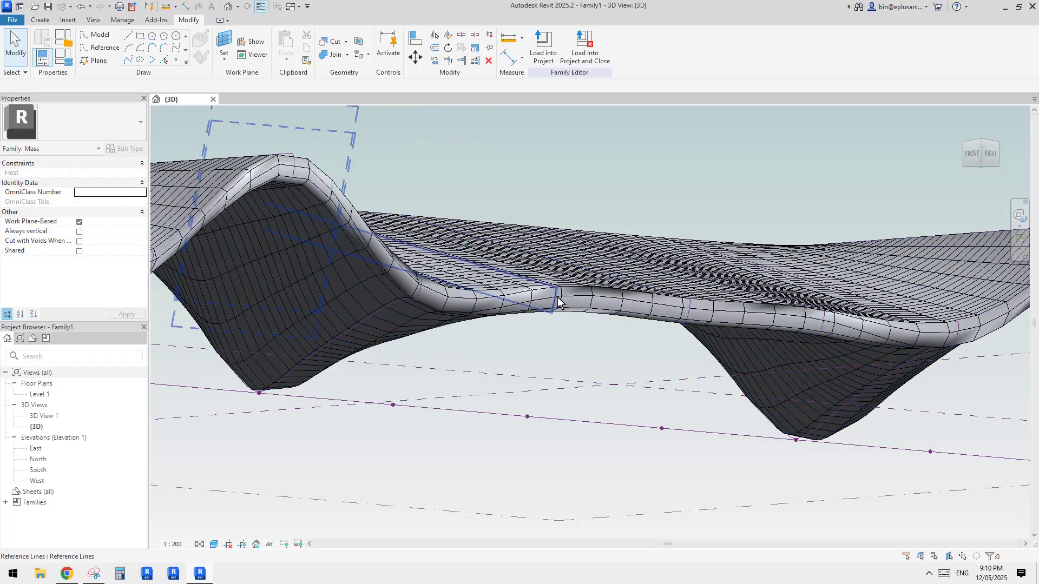
pyautogui.keyDown('shift'); pyautogui.moveTo(574, 299); pyautogui.dragTo(630, 400, button='middle'); pyautogui.keyUp('shift')
pyautogui.moveTo(596, 332)
pyautogui.keyDown('shift'); pyautogui.mouseDown(button='middle')
pyautogui.moveTo(600, 259)
pyautogui.moveTo(611, 308)
pyautogui.moveTo(590, 305)
pyautogui.moveTo(671, 290)
pyautogui.mouseUp(button='middle'); pyautogui.keyUp('shift')
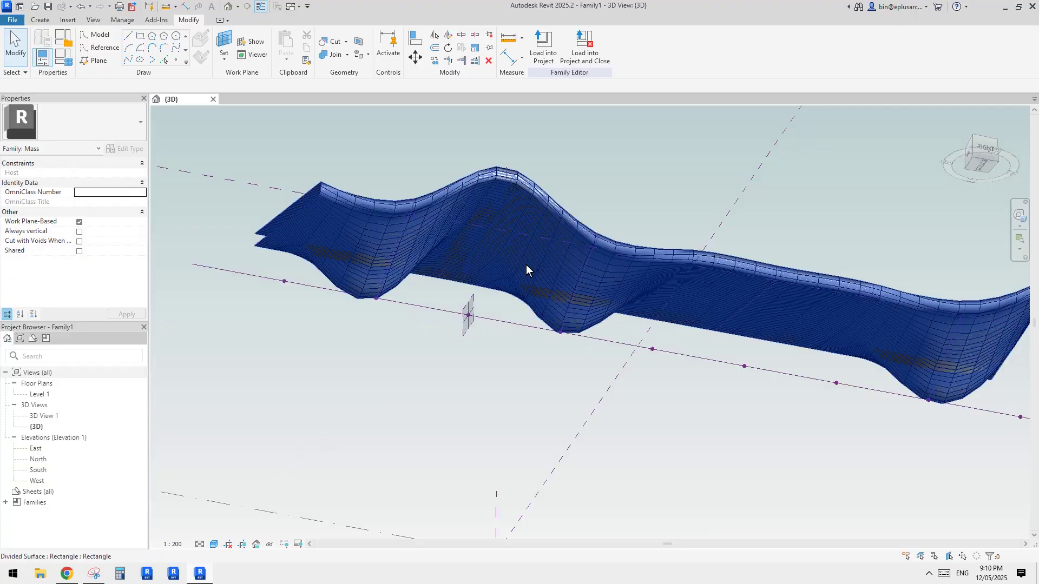
pyautogui.keyDown('shift'); pyautogui.moveTo(526, 265); pyautogui.dragTo(330, 287, button='middle'); pyautogui.keyUp('shift')
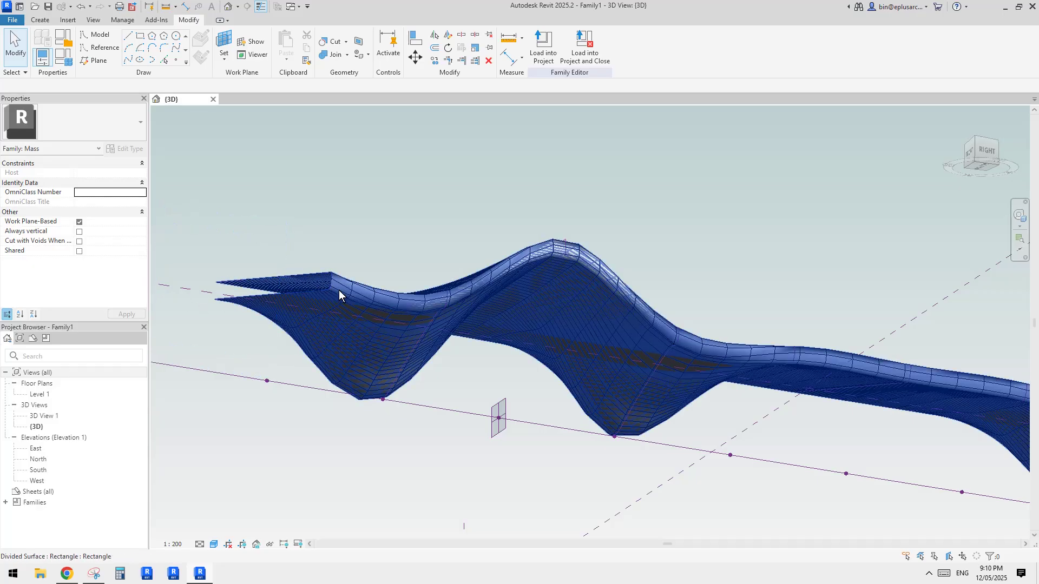
pyautogui.moveTo(369, 298); pyautogui.dragTo(358, 306, button='middle')
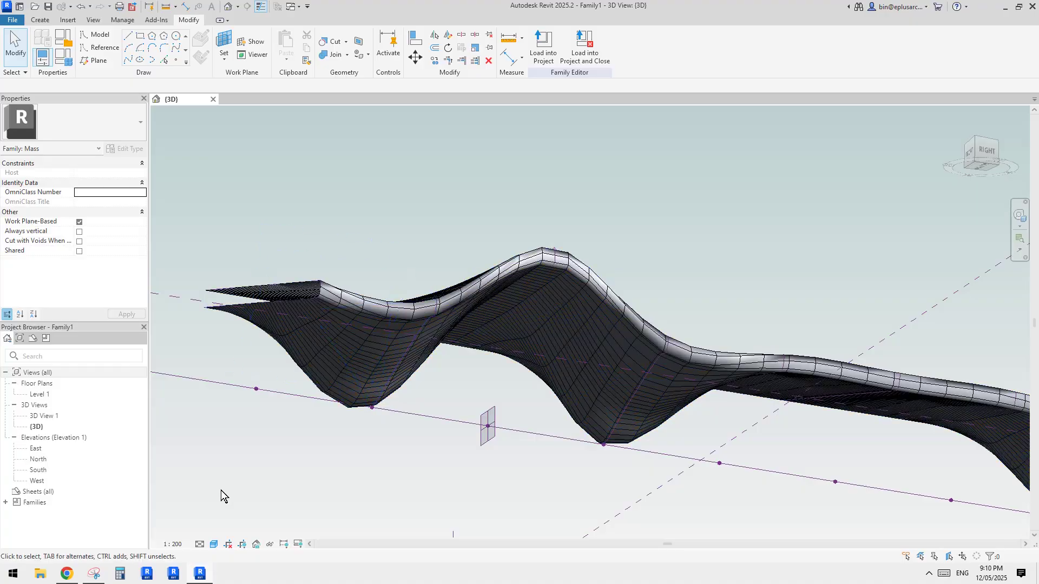
pyautogui.moveTo(436, 388)
pyautogui.keyDown('shift'); pyautogui.mouseDown(button='middle')
pyautogui.moveTo(476, 379)
pyautogui.moveTo(470, 354)
pyautogui.moveTo(577, 307)
pyautogui.moveTo(517, 341)
pyautogui.moveTo(738, 384)
pyautogui.moveTo(774, 442)
pyautogui.moveTo(720, 378)
pyautogui.moveTo(750, 288)
pyautogui.mouseUp(button='middle'); pyautogui.keyUp('shift')
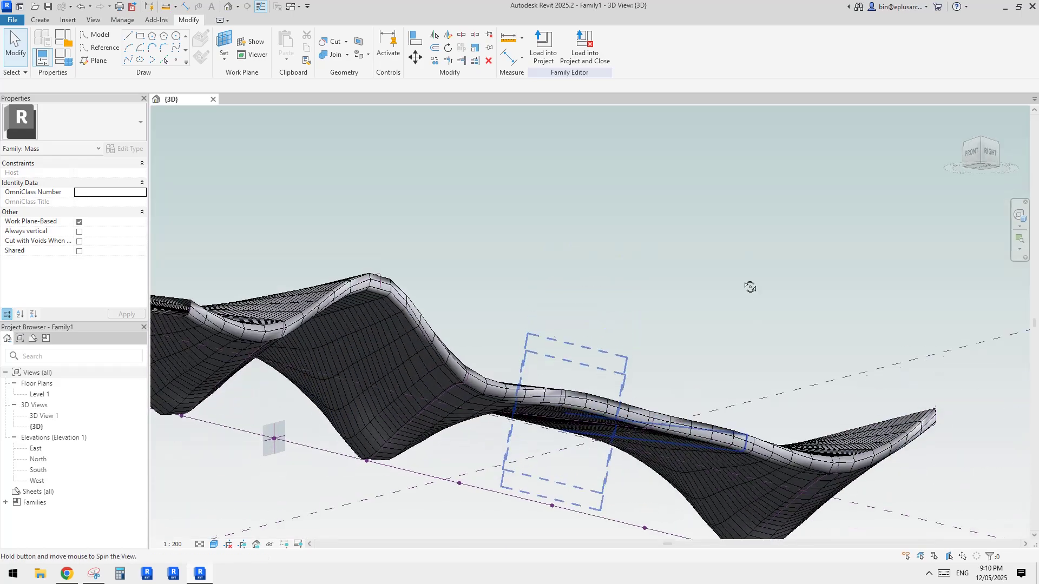
pyautogui.moveTo(742, 501)
pyautogui.keyDown('shift'); pyautogui.mouseDown(button='middle')
pyautogui.moveTo(757, 420)
pyautogui.moveTo(654, 402)
pyautogui.mouseUp(button='middle'); pyautogui.keyUp('shift')
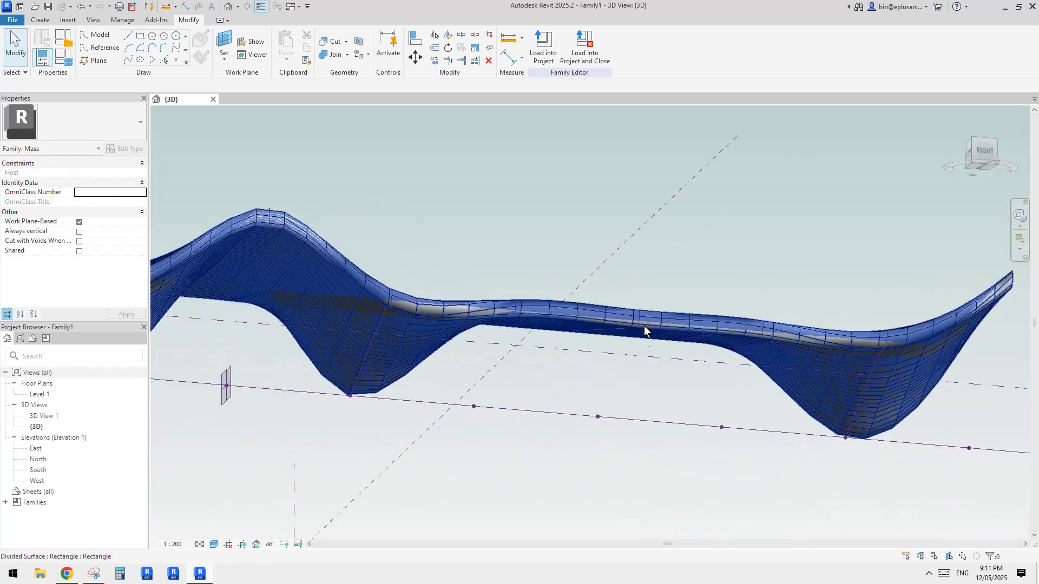
pyautogui.scroll(-1, 646, 324)
pyautogui.moveTo(499, 346)
pyautogui.mouseDown(button='middle')
pyautogui.moveTo(584, 365)
pyautogui.moveTo(504, 361)
pyautogui.moveTo(573, 381)
pyautogui.moveTo(529, 377)
pyautogui.moveTo(591, 399)
pyautogui.moveTo(631, 335)
pyautogui.moveTo(612, 379)
pyautogui.moveTo(590, 329)
pyautogui.mouseUp(button='middle')
pyautogui.scroll(1, 505, 361)
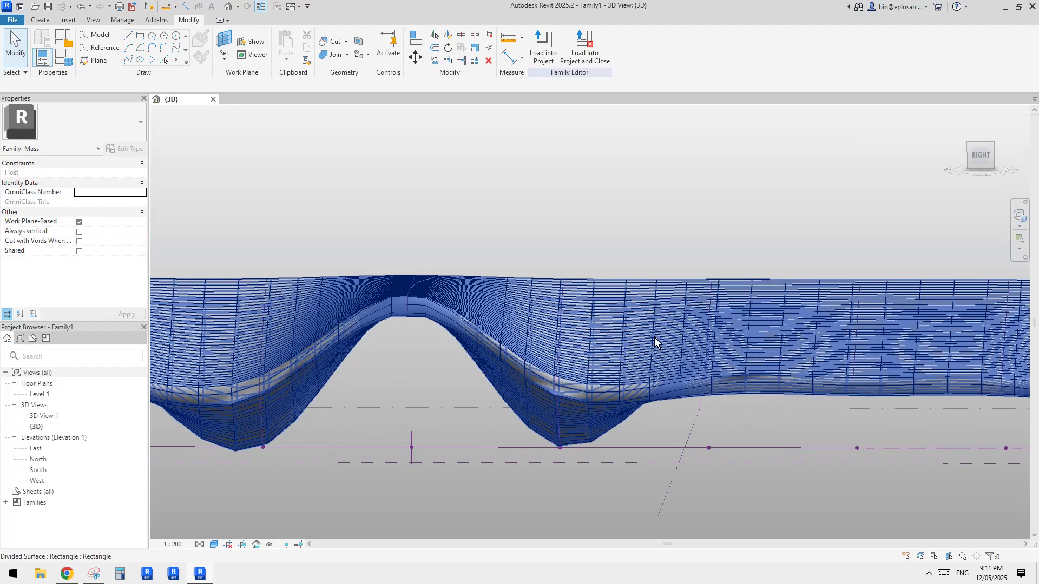
pyautogui.moveTo(654, 336)
pyautogui.keyDown('shift'); pyautogui.mouseDown(button='middle')
pyautogui.moveTo(667, 271)
pyautogui.moveTo(639, 314)
pyautogui.moveTo(638, 301)
pyautogui.mouseUp(button='middle'); pyautogui.keyUp('shift')
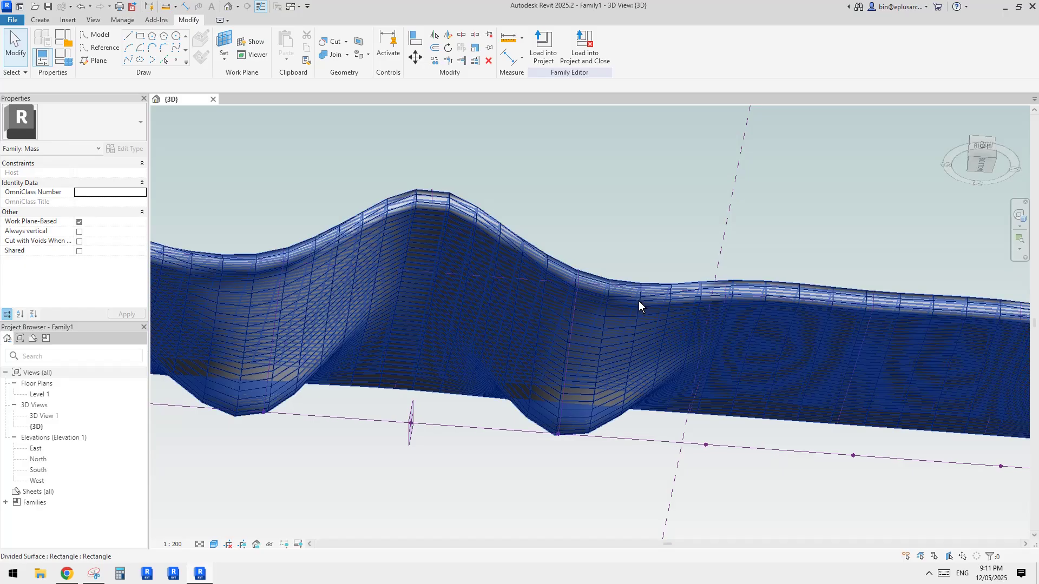
pyautogui.scroll(-5, 601, 339)
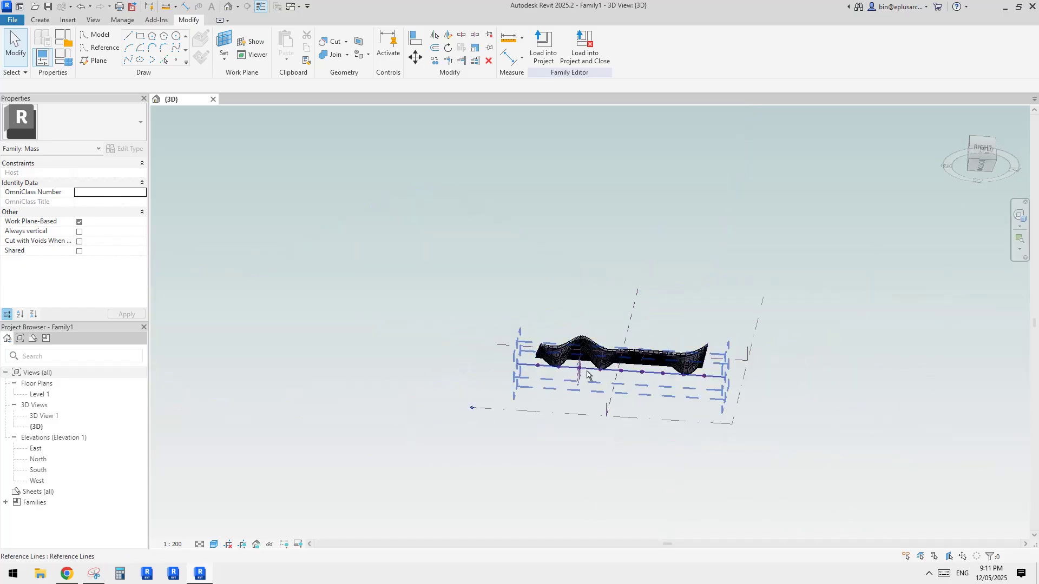
pyautogui.scroll(5, 615, 346)
# Set the U grid number of the roof form's divided surface to 60 and check the panels from below
pyautogui.keyDown('shift'); pyautogui.moveTo(570, 333); pyautogui.dragTo(539, 313, button='middle'); pyautogui.keyUp('shift')
pyautogui.click(539, 313)
pyautogui.click(96, 225)
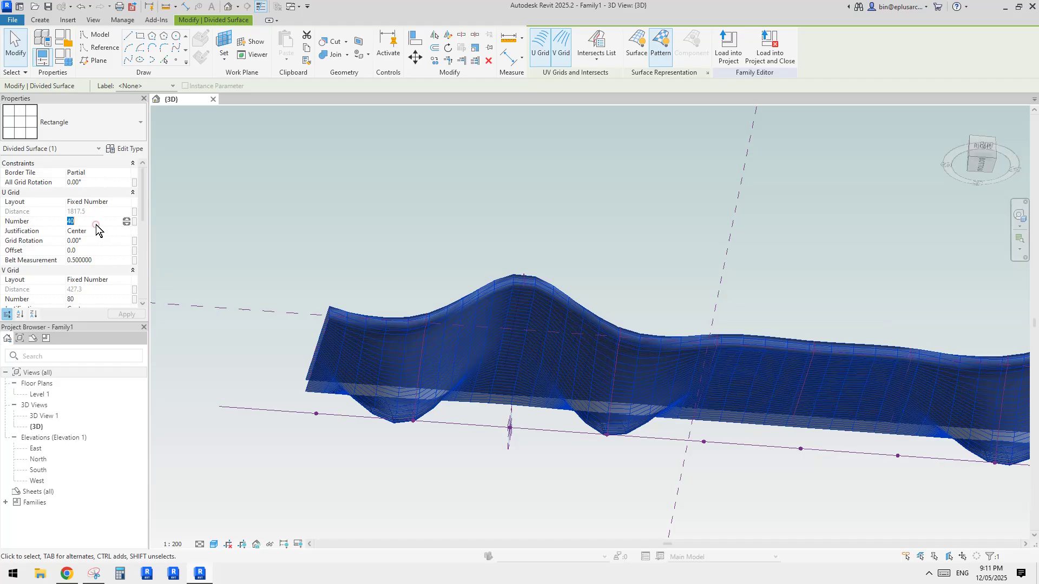
pyautogui.write('60')
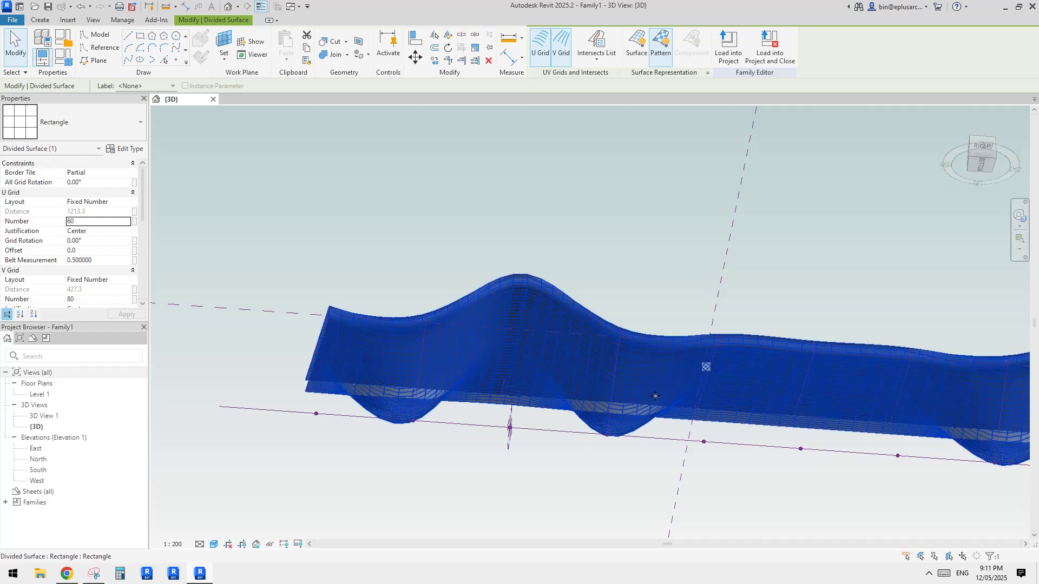
pyautogui.press('Escape')
pyautogui.keyDown('shift'); pyautogui.moveTo(612, 342); pyautogui.dragTo(391, 463, button='middle'); pyautogui.keyUp('shift')
pyautogui.scroll(2, 685, 406)
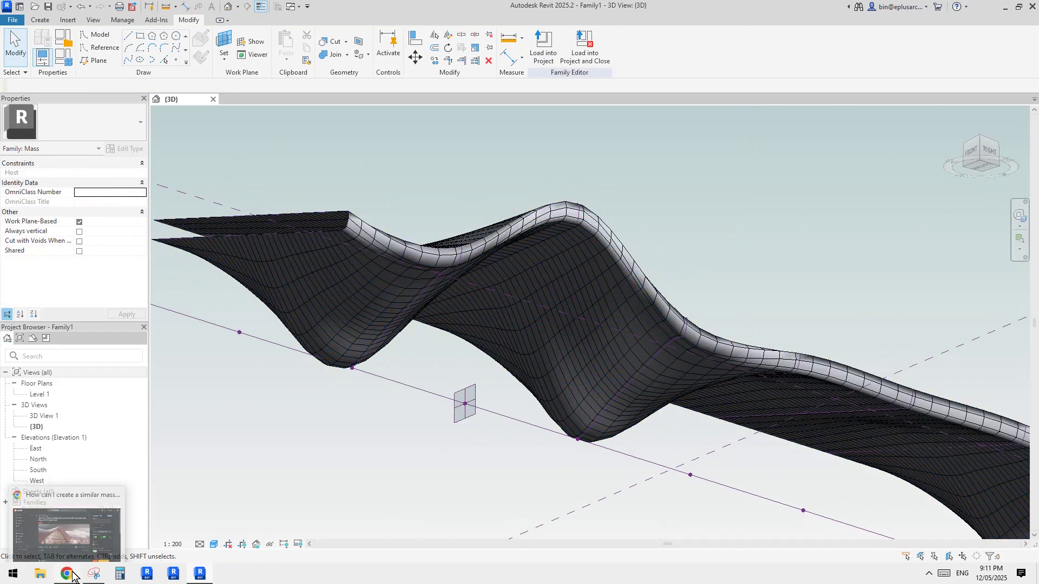
# Erase all magenta markup from the reference image in Snipping Tool and return to Revit
pyautogui.click(95, 575)
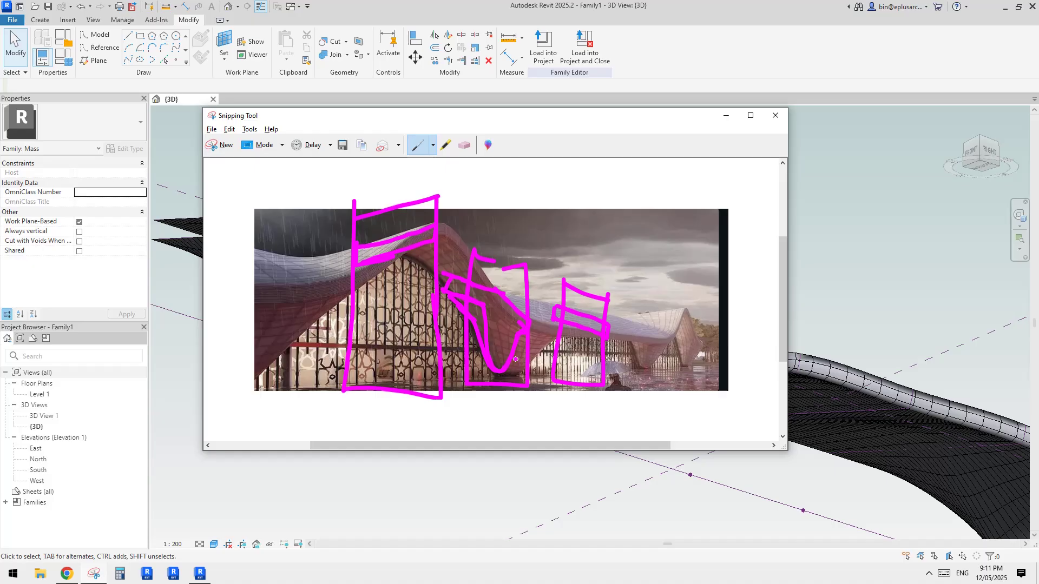
pyautogui.click(463, 145)
pyautogui.moveTo(590, 368); pyautogui.dragTo(469, 294)
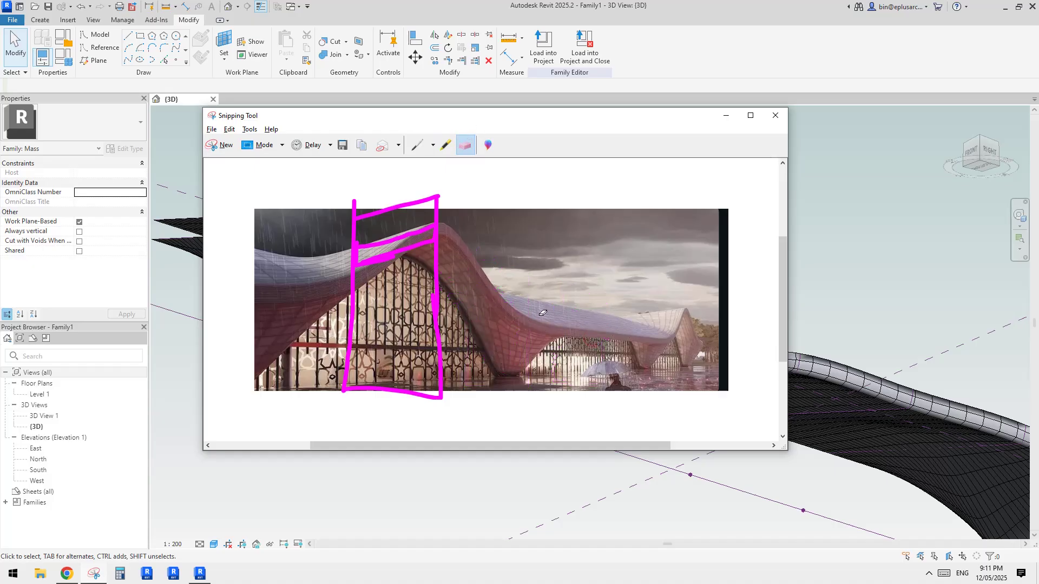
pyautogui.moveTo(346, 297); pyautogui.dragTo(368, 224)
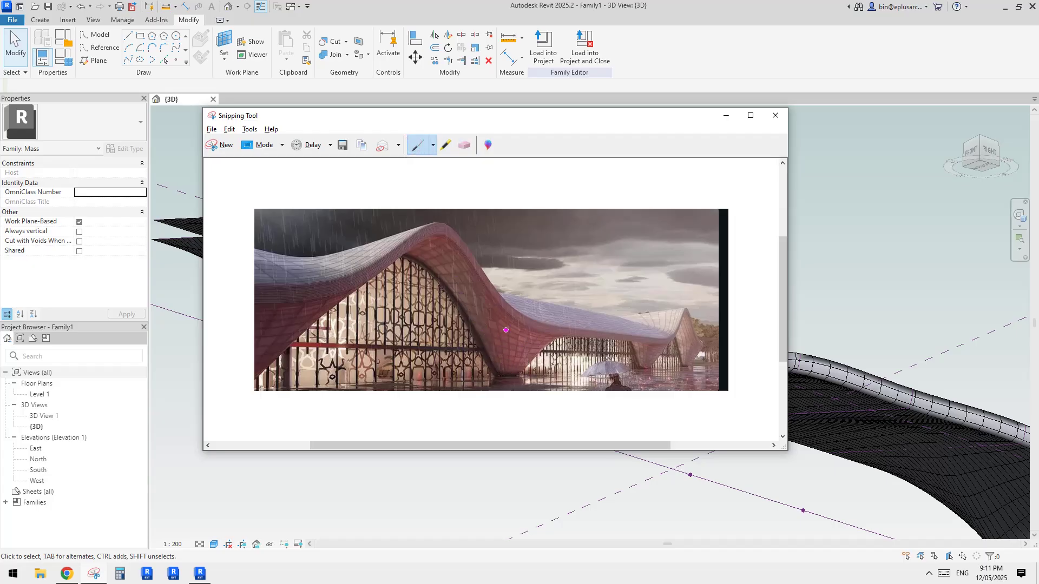
pyautogui.click(593, 525)
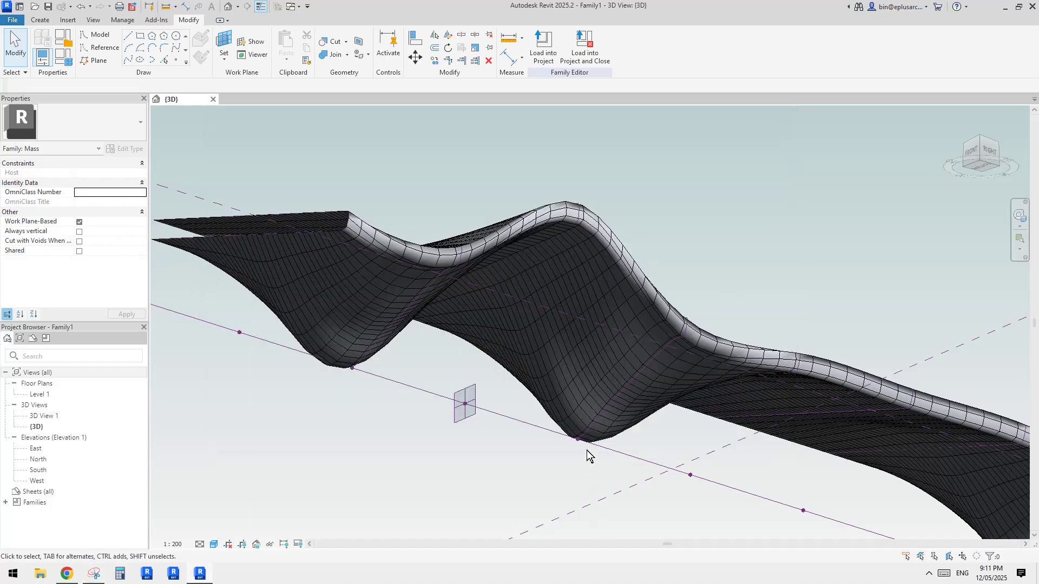
# Set the U grid number of the roof form's divided surface to 80
pyautogui.keyDown('shift'); pyautogui.moveTo(587, 445); pyautogui.dragTo(563, 418, button='middle'); pyautogui.keyUp('shift')
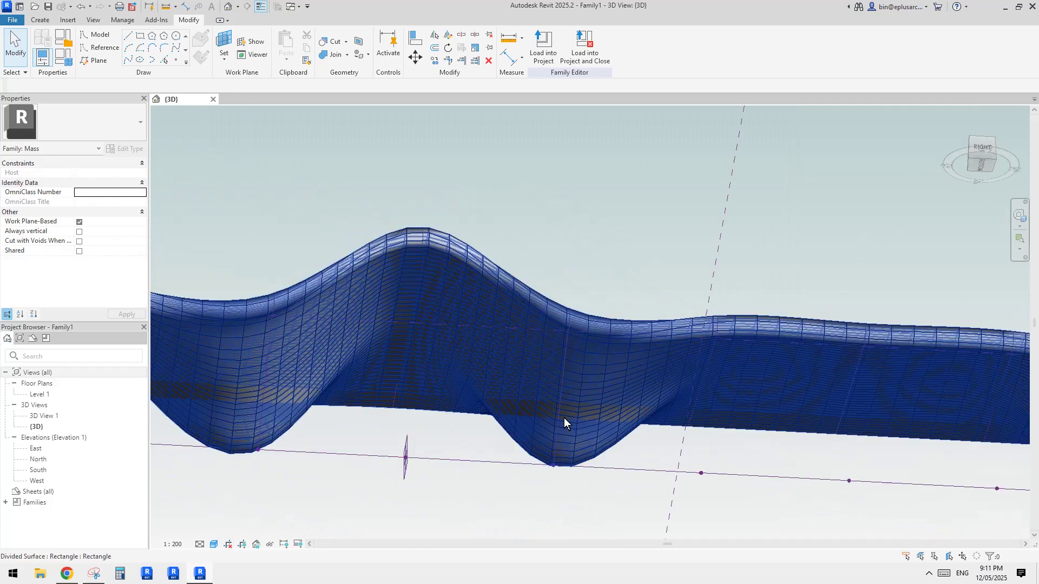
pyautogui.click(584, 377)
pyautogui.keyDown('shift'); pyautogui.moveTo(584, 377); pyautogui.dragTo(574, 387, button='middle'); pyautogui.keyUp('shift')
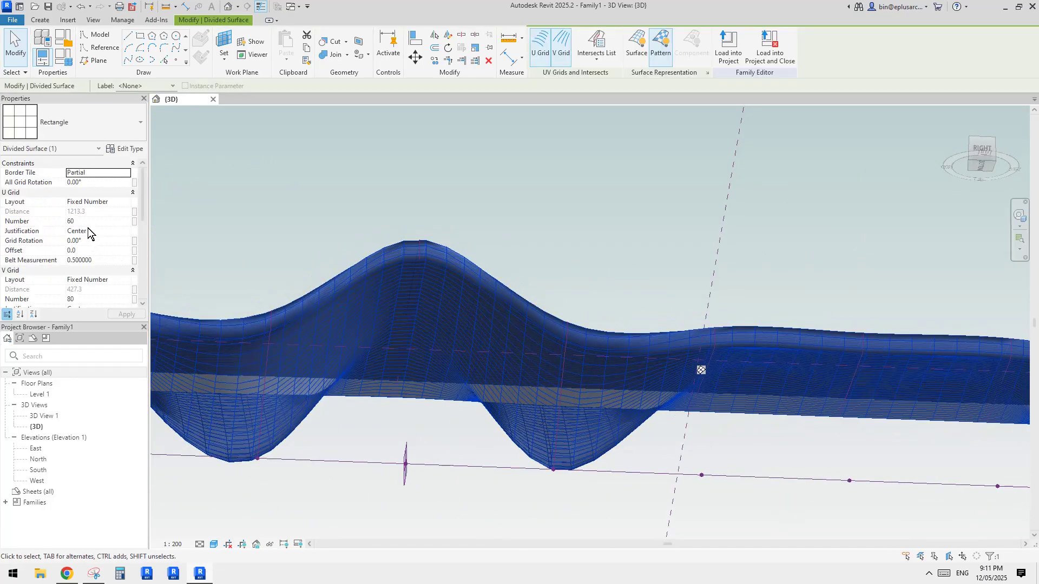
pyautogui.click(105, 223)
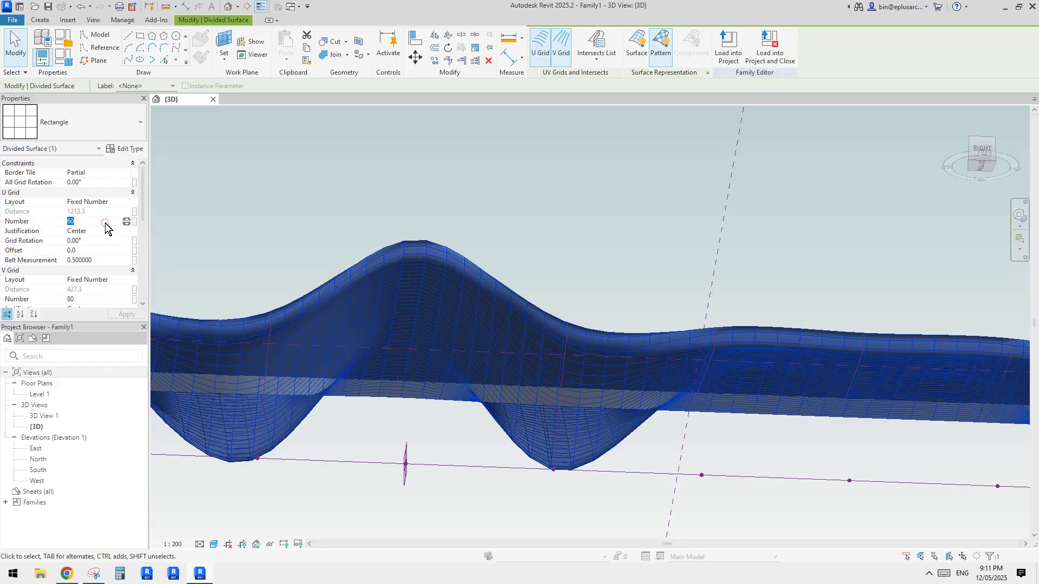
pyautogui.write('80')
pyautogui.click(532, 346)
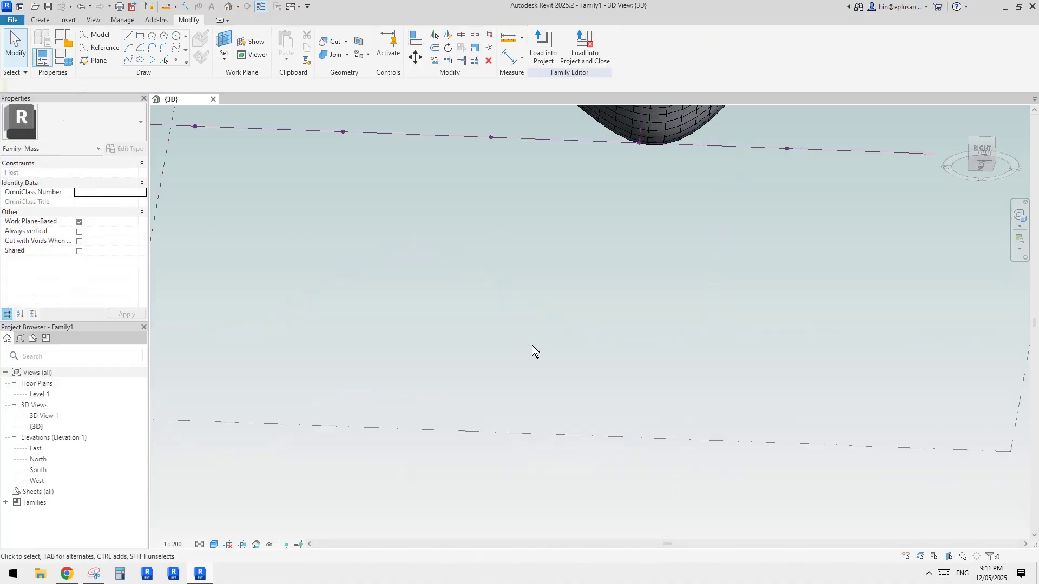
# Examine the whole panelled roof form from below, from the side and from above
pyautogui.scroll(-2, 563, 338)
pyautogui.scroll(-2, 576, 336)
pyautogui.moveTo(618, 219)
pyautogui.mouseDown(button='middle')
pyautogui.moveTo(584, 342)
pyautogui.moveTo(758, 336)
pyautogui.mouseUp(button='middle')
pyautogui.moveTo(757, 336)
pyautogui.keyDown('shift'); pyautogui.mouseDown(button='middle')
pyautogui.moveTo(635, 327)
pyautogui.moveTo(504, 255)
pyautogui.moveTo(465, 254)
pyautogui.moveTo(680, 331)
pyautogui.moveTo(647, 267)
pyautogui.moveTo(558, 318)
pyautogui.moveTo(486, 313)
pyautogui.mouseUp(button='middle'); pyautogui.keyUp('shift')
pyautogui.scroll(2, 504, 255)
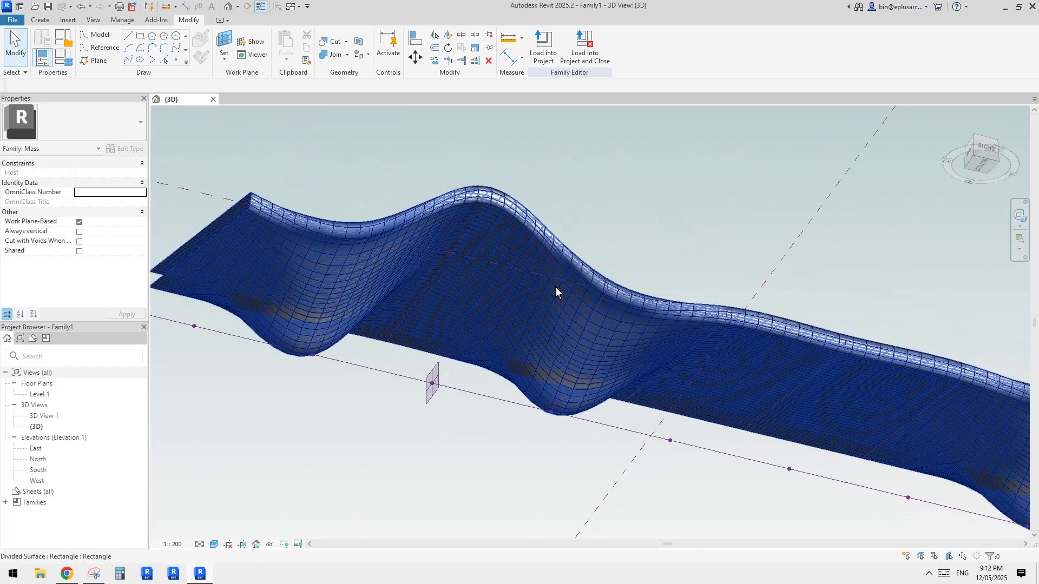
pyautogui.scroll(-1, 555, 287)
pyautogui.moveTo(555, 287)
pyautogui.mouseDown(button='middle')
pyautogui.moveTo(518, 309)
pyautogui.moveTo(520, 345)
pyautogui.moveTo(536, 355)
pyautogui.moveTo(431, 409)
pyautogui.moveTo(271, 369)
pyautogui.mouseUp(button='middle')
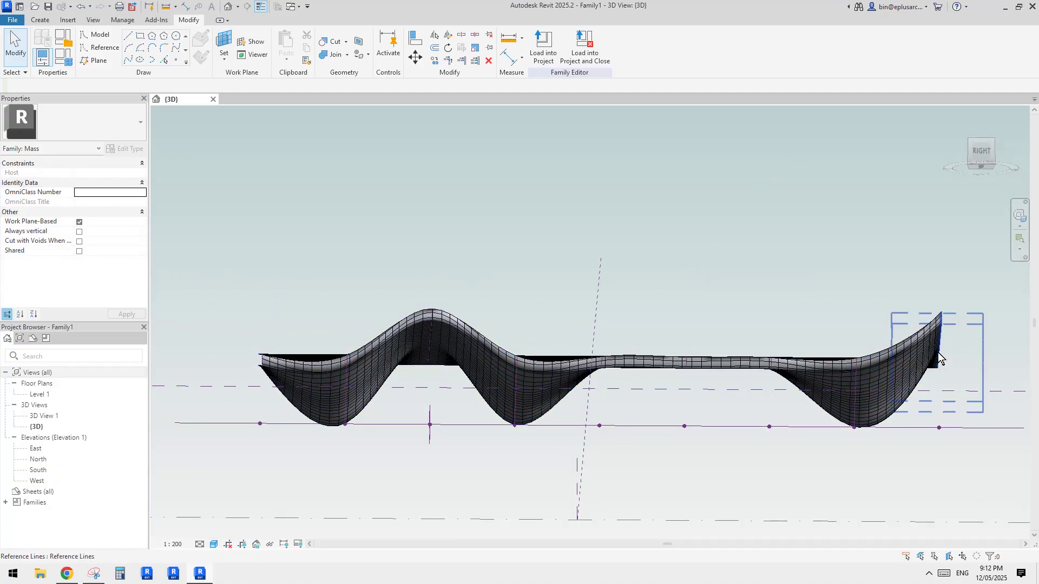
pyautogui.moveTo(747, 401)
pyautogui.keyDown('shift'); pyautogui.mouseDown(button='middle')
pyautogui.moveTo(733, 399)
pyautogui.moveTo(749, 308)
pyautogui.moveTo(708, 336)
pyautogui.mouseUp(button='middle'); pyautogui.keyUp('shift')
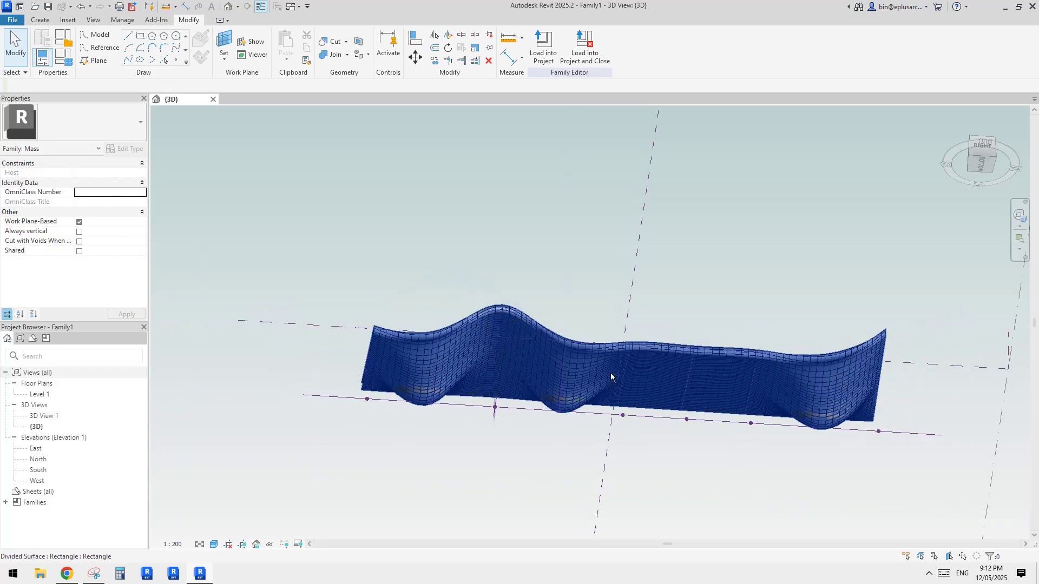
pyautogui.moveTo(611, 379)
pyautogui.keyDown('shift'); pyautogui.mouseDown(button='middle')
pyautogui.moveTo(638, 441)
pyautogui.moveTo(641, 396)
pyautogui.moveTo(665, 482)
pyautogui.moveTo(638, 452)
pyautogui.mouseUp(button='middle'); pyautogui.keyUp('shift')
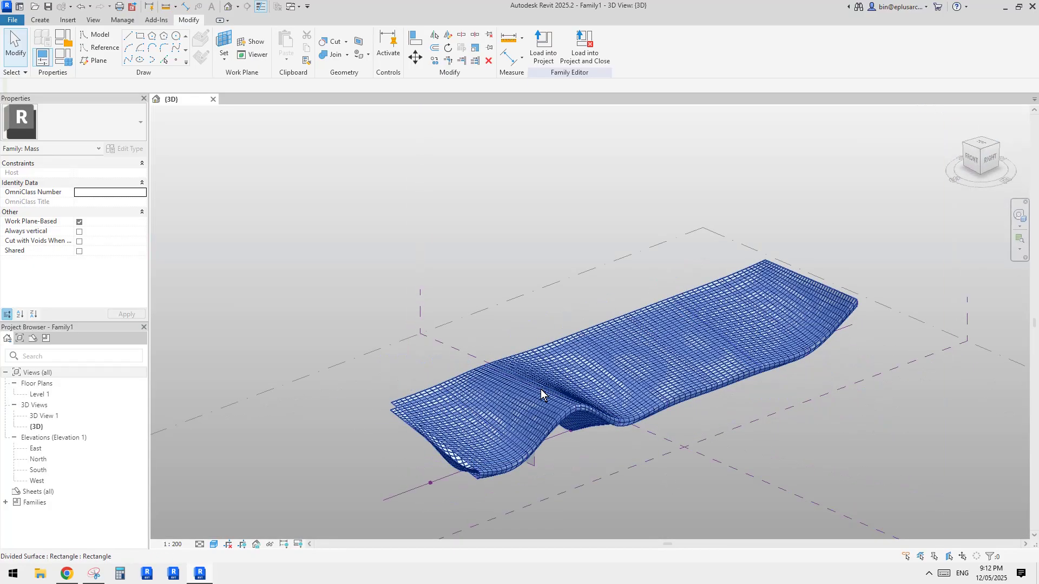
pyautogui.moveTo(641, 378)
pyautogui.keyDown('shift'); pyautogui.mouseDown(button='middle')
pyautogui.moveTo(844, 347)
pyautogui.moveTo(822, 383)
pyautogui.moveTo(869, 365)
pyautogui.moveTo(622, 303)
pyautogui.moveTo(341, 297)
pyautogui.moveTo(508, 299)
pyautogui.mouseUp(button='middle'); pyautogui.keyUp('shift')
pyautogui.moveTo(521, 391)
pyautogui.keyDown('shift'); pyautogui.mouseDown(button='middle')
pyautogui.moveTo(432, 427)
pyautogui.moveTo(719, 399)
pyautogui.moveTo(352, 484)
pyautogui.mouseUp(button='middle'); pyautogui.keyUp('shift')
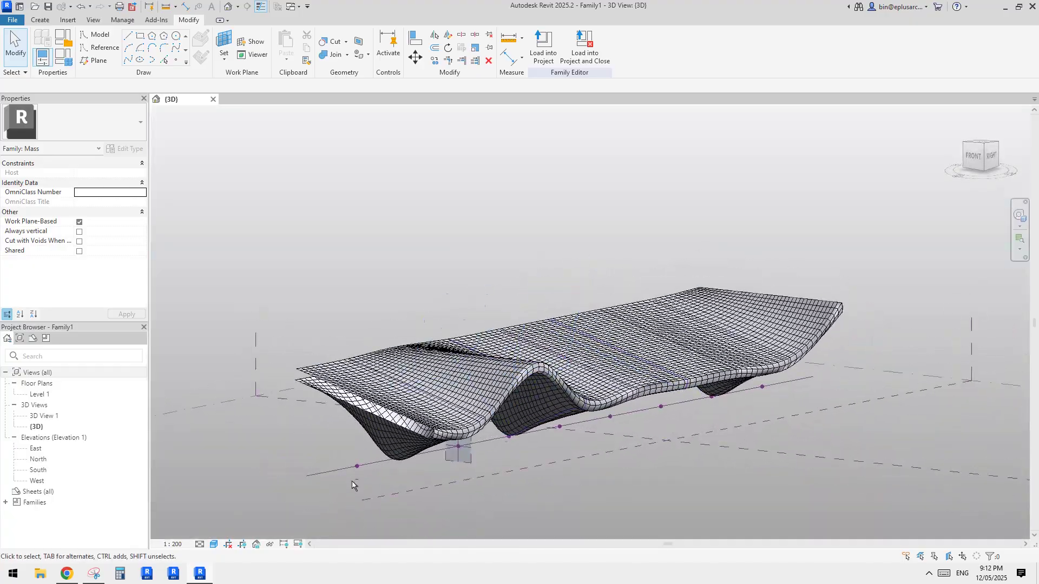
# Compare the panelled form in Revit with the reference photo in the Reddit post and in Snipping Tool
pyautogui.click(67, 574)
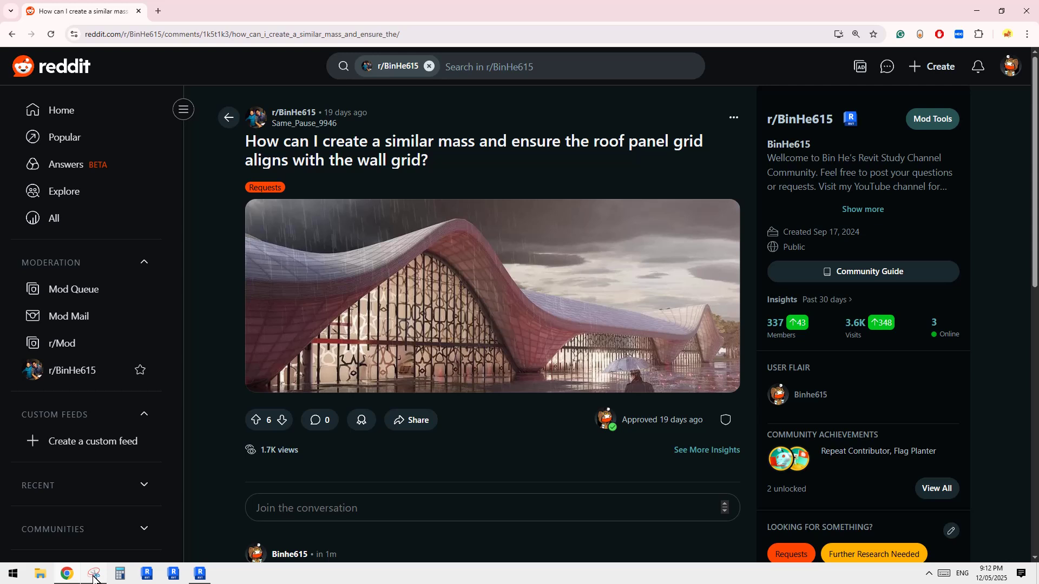
pyautogui.click(93, 575)
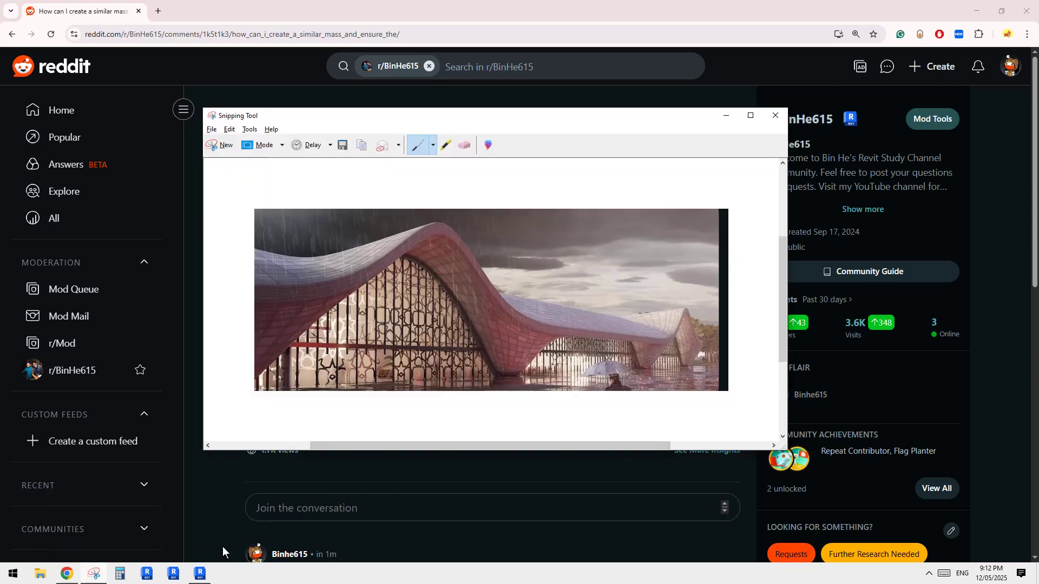
pyautogui.click(199, 574)
pyautogui.keyDown('shift'); pyautogui.moveTo(420, 306); pyautogui.dragTo(541, 352, button='middle'); pyautogui.keyUp('shift')
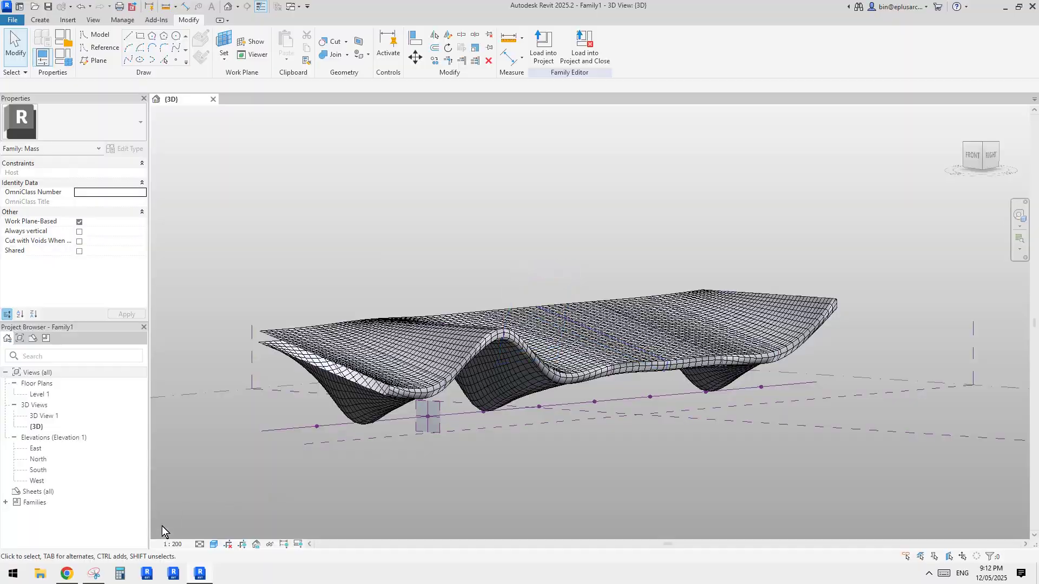
pyautogui.click(67, 575)
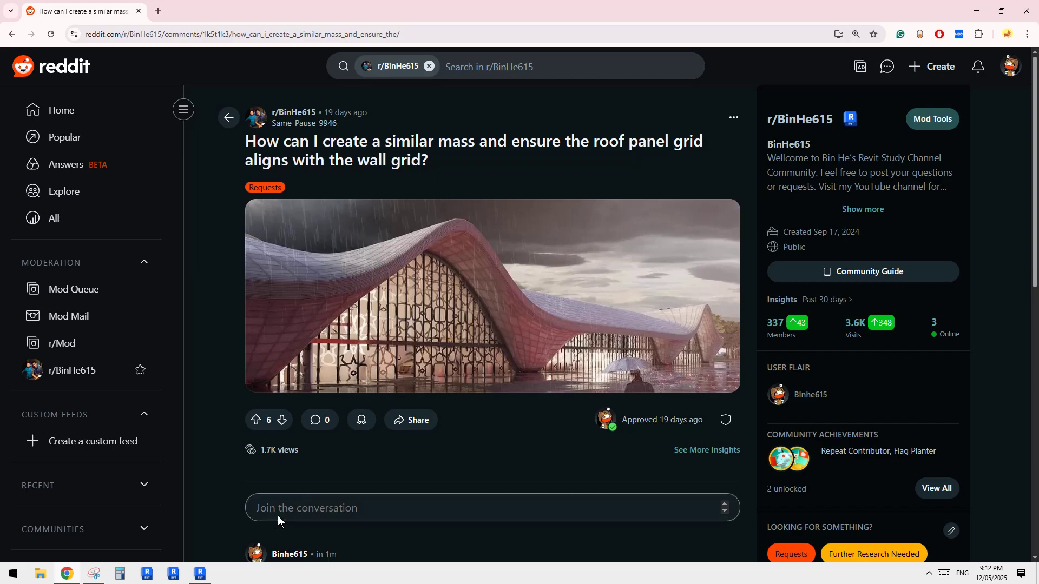
# Switch back to Revit and examine the panelled roof's wave profile along the path reference line from several side angles
pyautogui.click(205, 574)
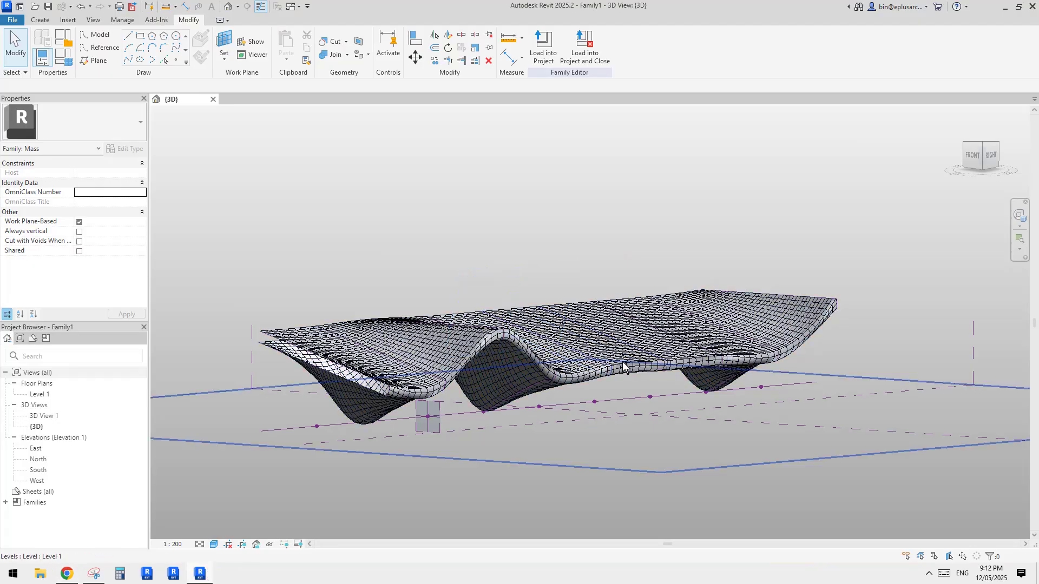
pyautogui.keyDown('shift'); pyautogui.moveTo(577, 357); pyautogui.dragTo(526, 381, button='middle'); pyautogui.keyUp('shift')
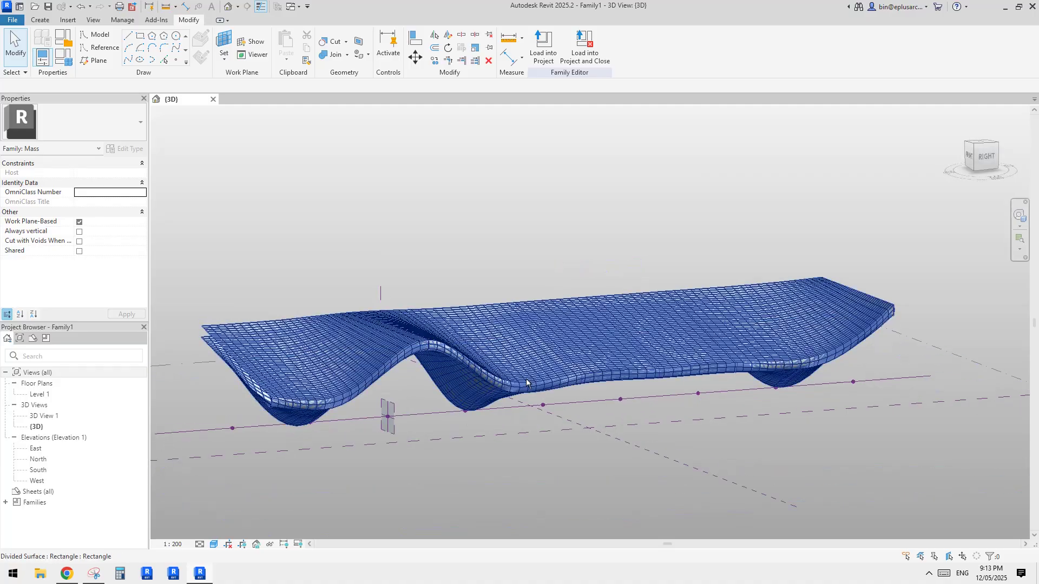
pyautogui.moveTo(767, 319); pyautogui.dragTo(761, 332, button='middle')
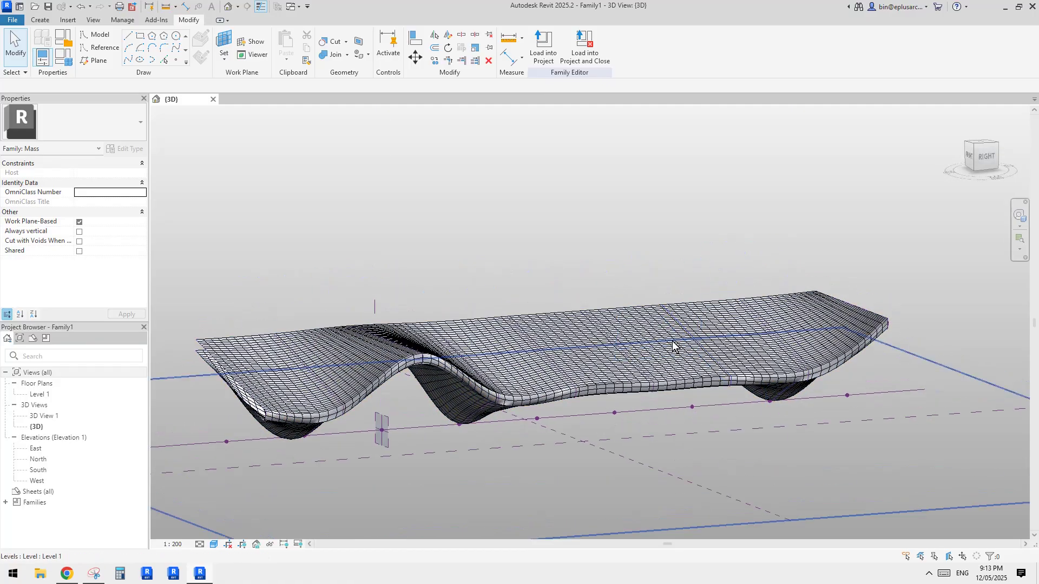
pyautogui.keyDown('shift'); pyautogui.moveTo(677, 360); pyautogui.dragTo(271, 362, button='middle'); pyautogui.keyUp('shift')
pyautogui.moveTo(340, 363); pyautogui.dragTo(463, 355, button='middle')
pyautogui.keyDown('shift'); pyautogui.moveTo(463, 355); pyautogui.dragTo(461, 408, button='middle'); pyautogui.keyUp('shift')
pyautogui.scroll(-1, 557, 392)
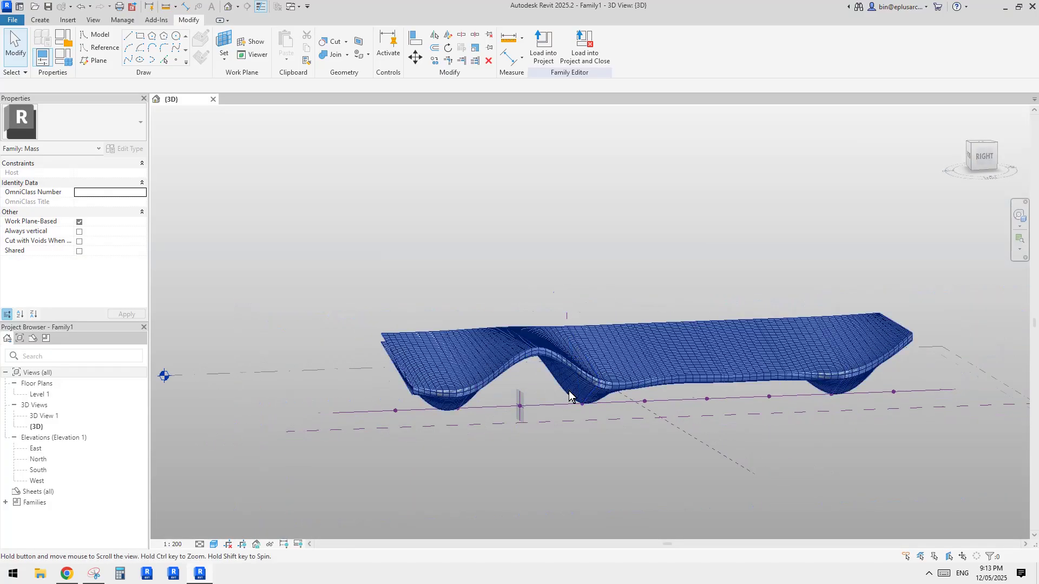
pyautogui.moveTo(566, 391); pyautogui.dragTo(518, 392, button='middle')
pyautogui.click(326, 411)
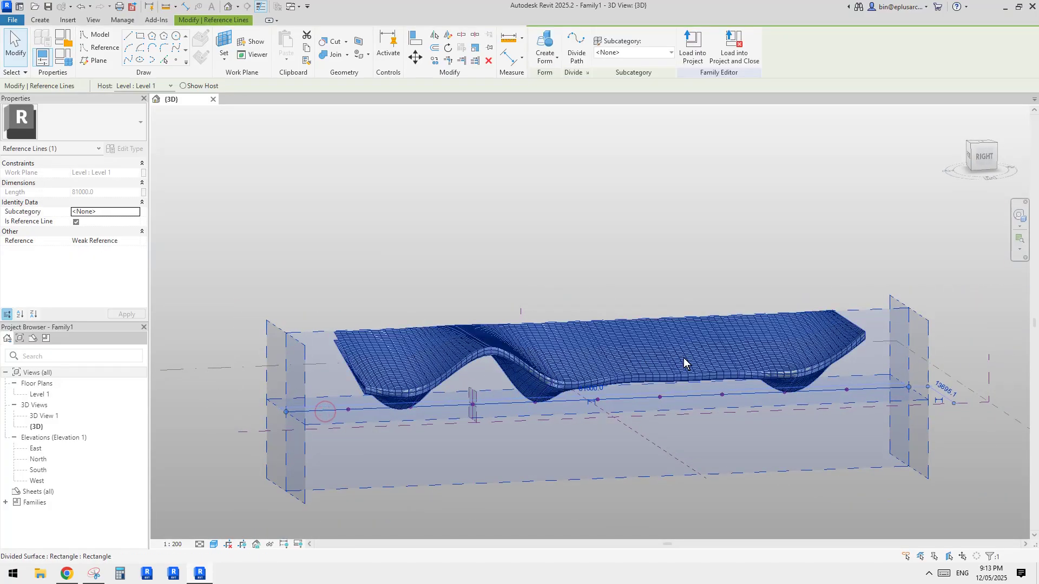
pyautogui.press('Escape')
pyautogui.scroll(2, 633, 349)
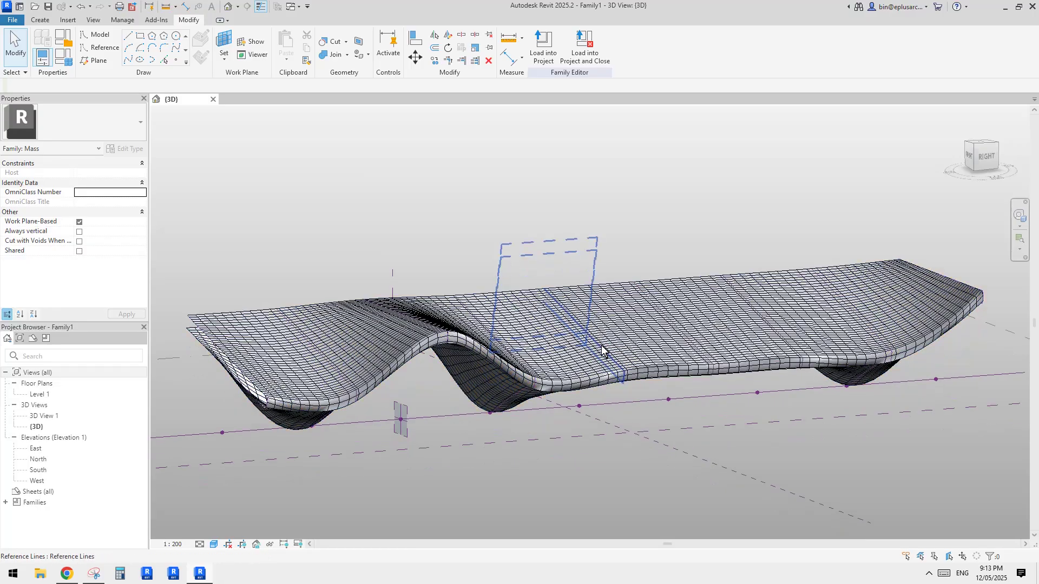
pyautogui.scroll(-2, 608, 353)
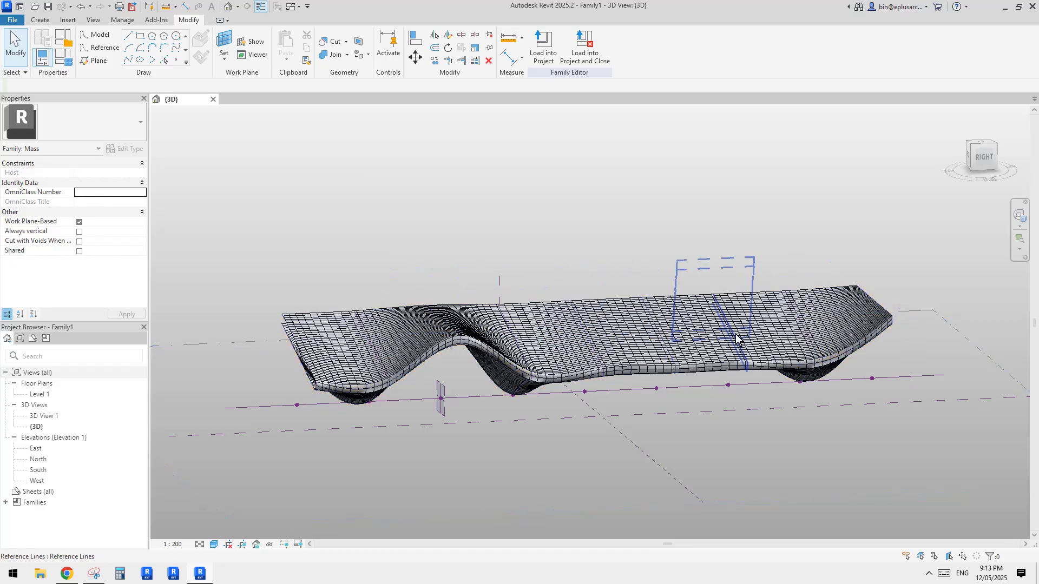
pyautogui.moveTo(643, 401)
pyautogui.mouseDown(button='middle')
pyautogui.moveTo(636, 415)
pyautogui.moveTo(626, 403)
pyautogui.mouseUp(button='middle')
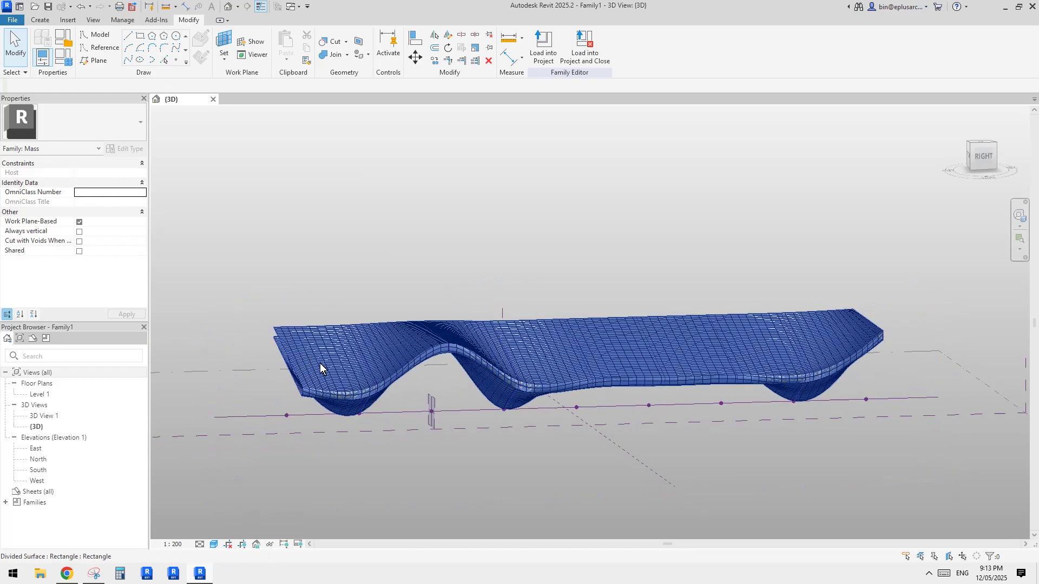
pyautogui.keyDown('shift'); pyautogui.moveTo(320, 366); pyautogui.dragTo(290, 346, button='middle'); pyautogui.keyUp('shift')
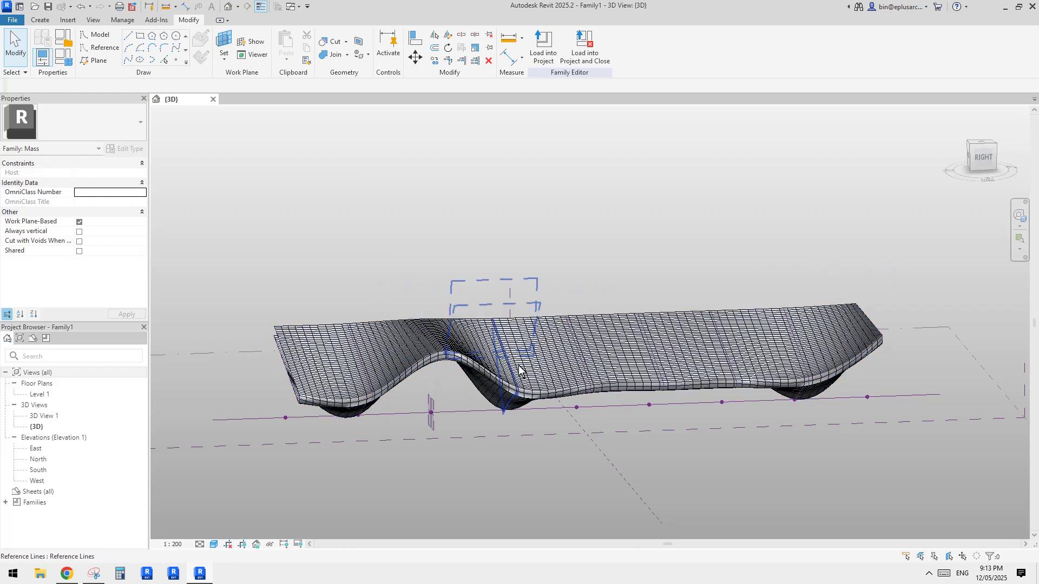
pyautogui.scroll(2, 597, 390)
pyautogui.keyDown('shift'); pyautogui.moveTo(597, 389); pyautogui.dragTo(656, 294, button='middle'); pyautogui.keyUp('shift')
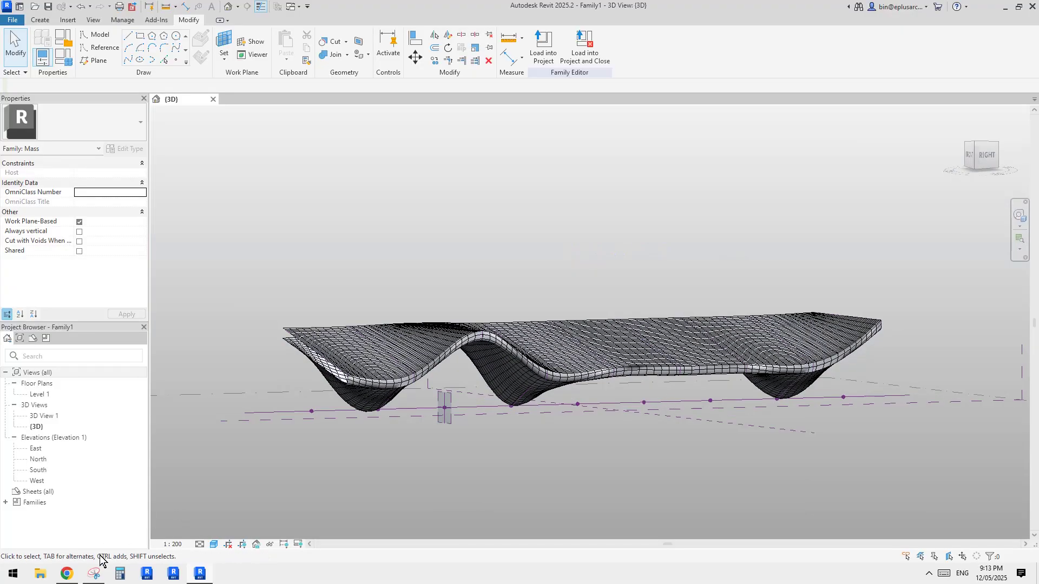
# Compare the roof's wave shape and far end in Revit with the reference image in Snipping Tool
pyautogui.click(94, 574)
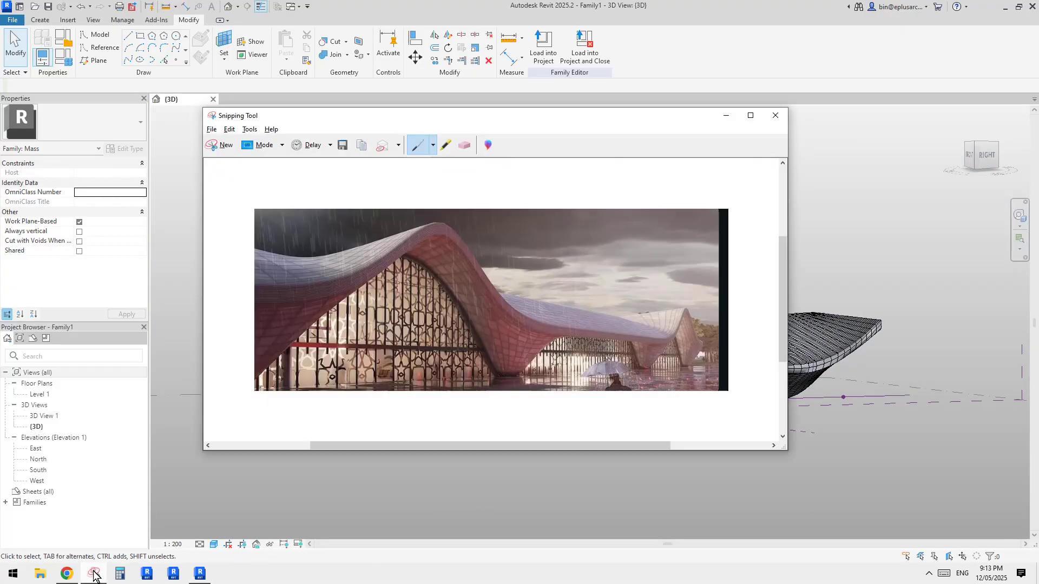
pyautogui.click(200, 575)
pyautogui.click(95, 574)
pyautogui.click(194, 576)
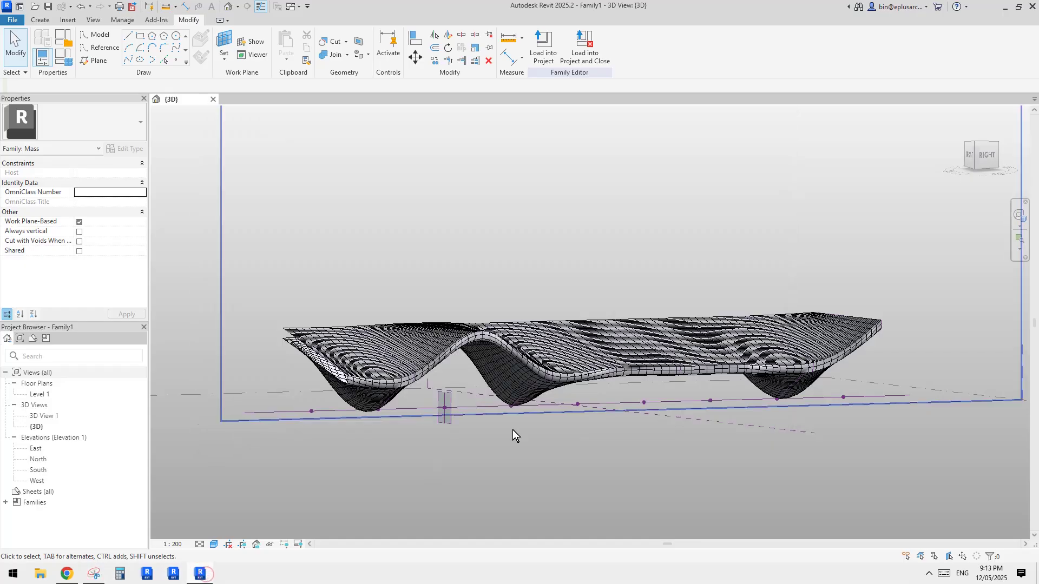
pyautogui.moveTo(665, 376)
pyautogui.keyDown('shift'); pyautogui.mouseDown(button='middle')
pyautogui.moveTo(626, 308)
pyautogui.moveTo(689, 327)
pyautogui.moveTo(617, 368)
pyautogui.moveTo(610, 343)
pyautogui.moveTo(646, 381)
pyautogui.mouseUp(button='middle'); pyautogui.keyUp('shift')
pyautogui.scroll(2, 646, 381)
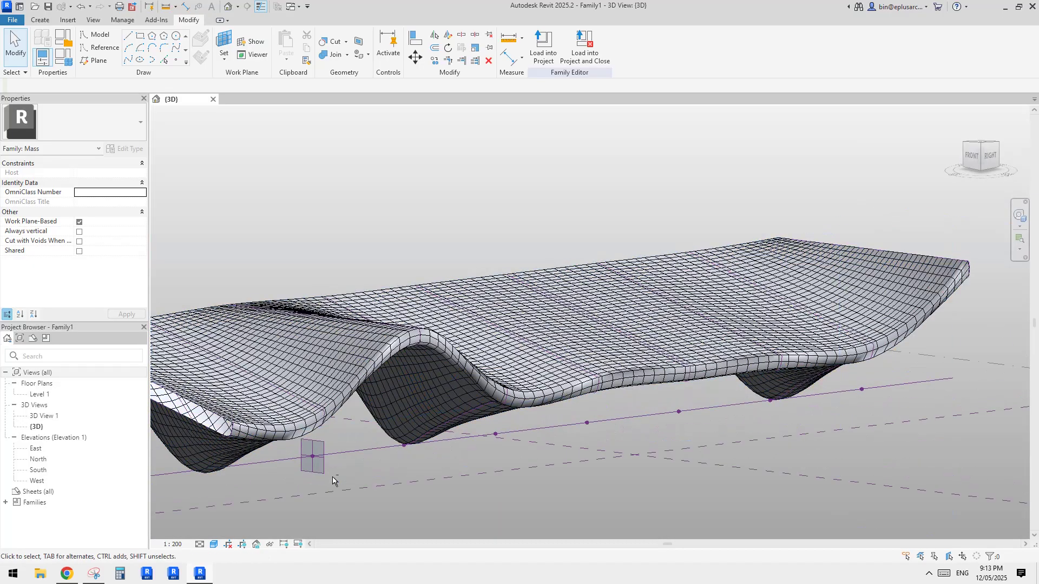
pyautogui.click(94, 573)
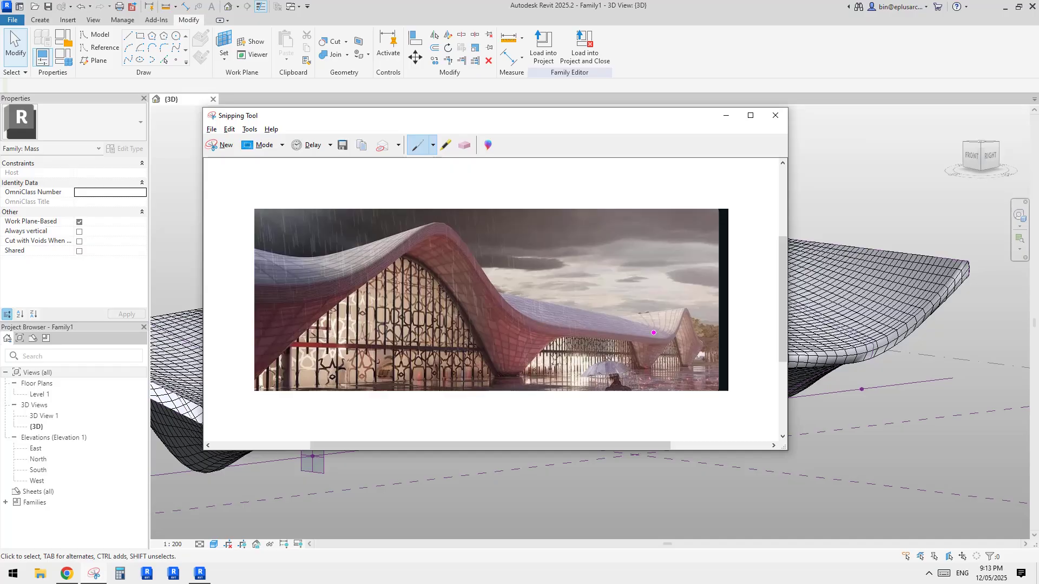
pyautogui.click(934, 330)
pyautogui.scroll(-2, 796, 344)
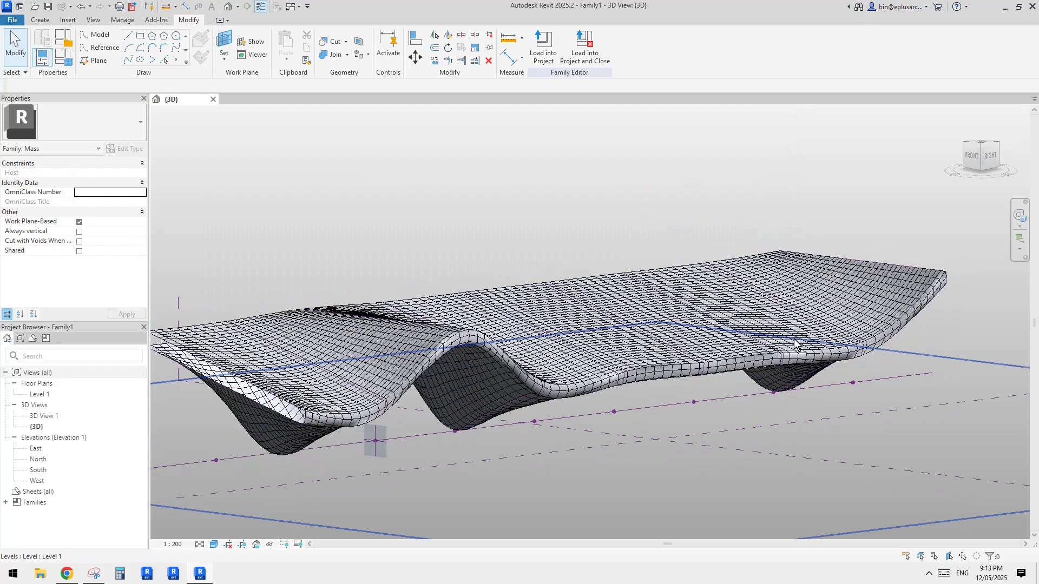
pyautogui.keyDown('shift'); pyautogui.moveTo(753, 355); pyautogui.dragTo(708, 379, button='middle'); pyautogui.keyUp('shift')
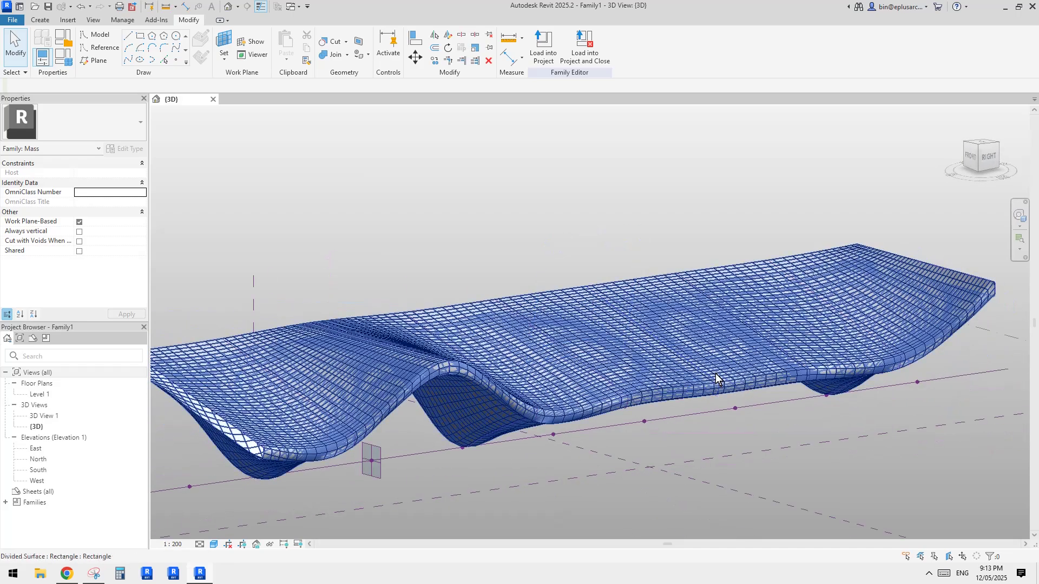